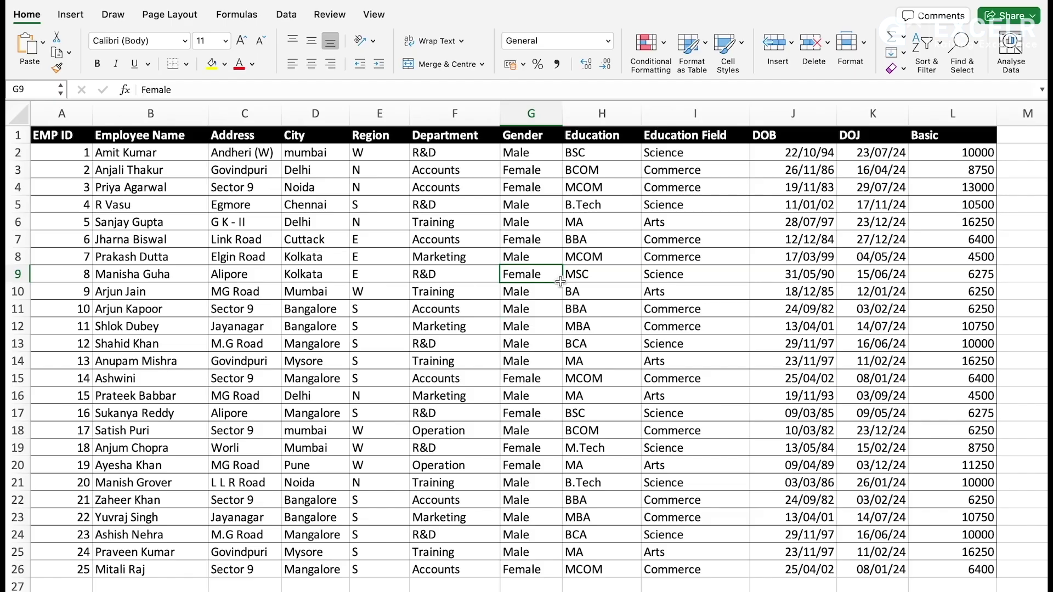
# - Create a pivot table from the employee data Sheet1!A1:L26 on a new worksheet
pyautogui.click(522, 240)
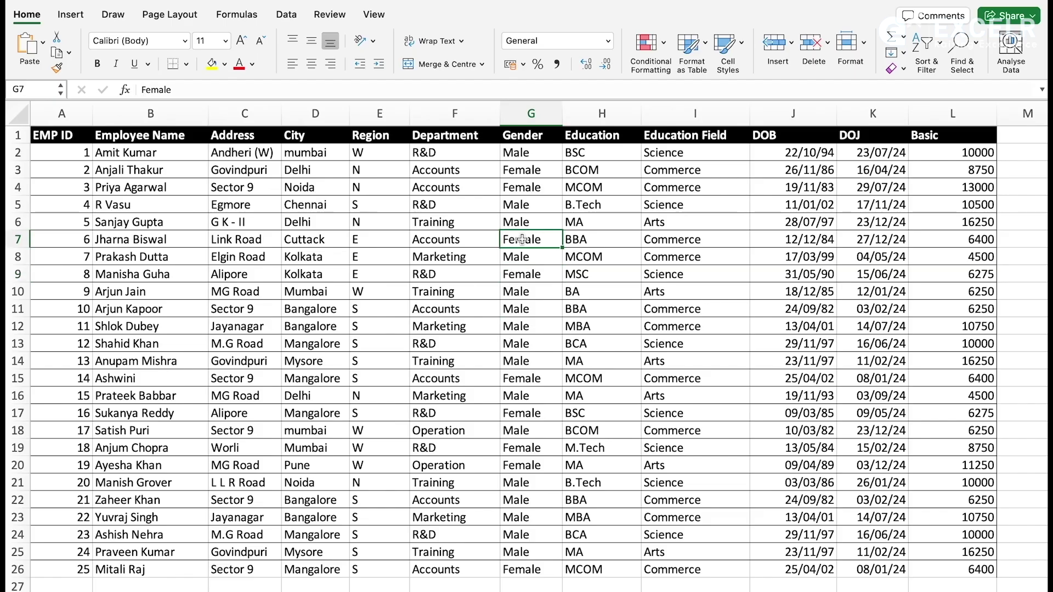
pyautogui.click(452, 246)
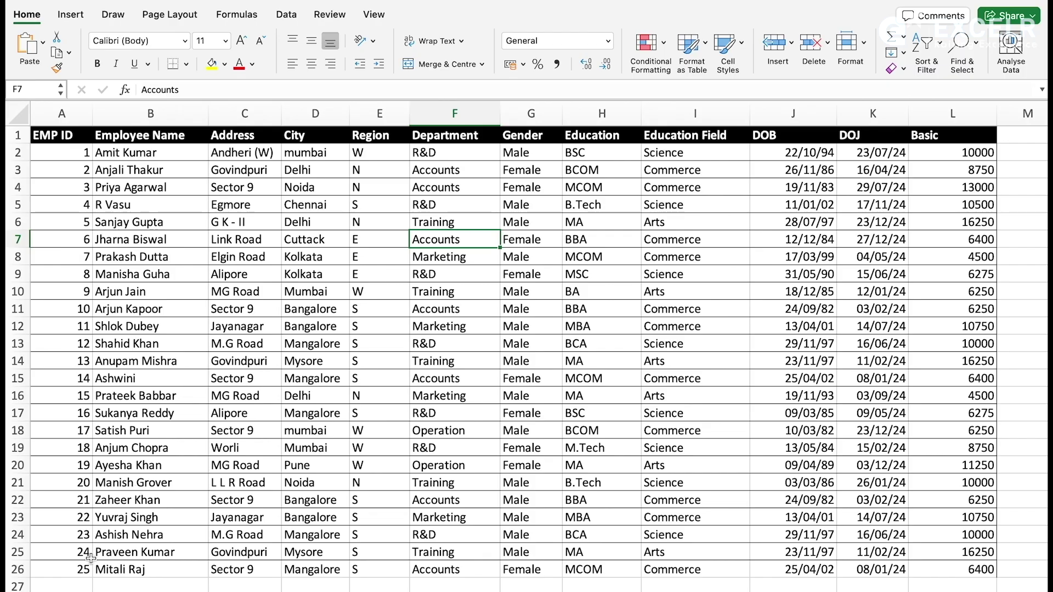
pyautogui.click(81, 19)
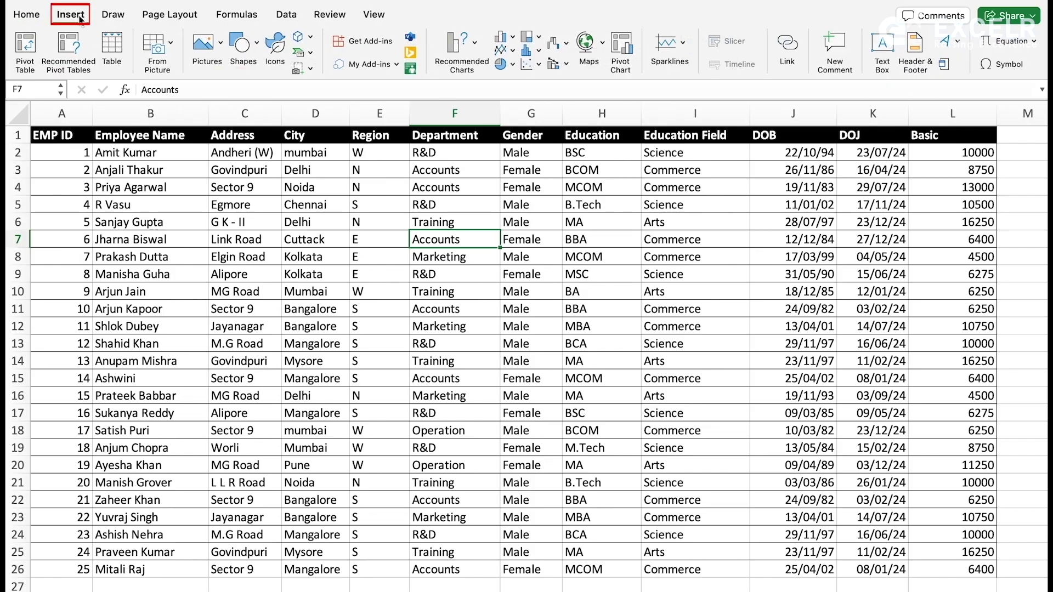
pyautogui.click(30, 64)
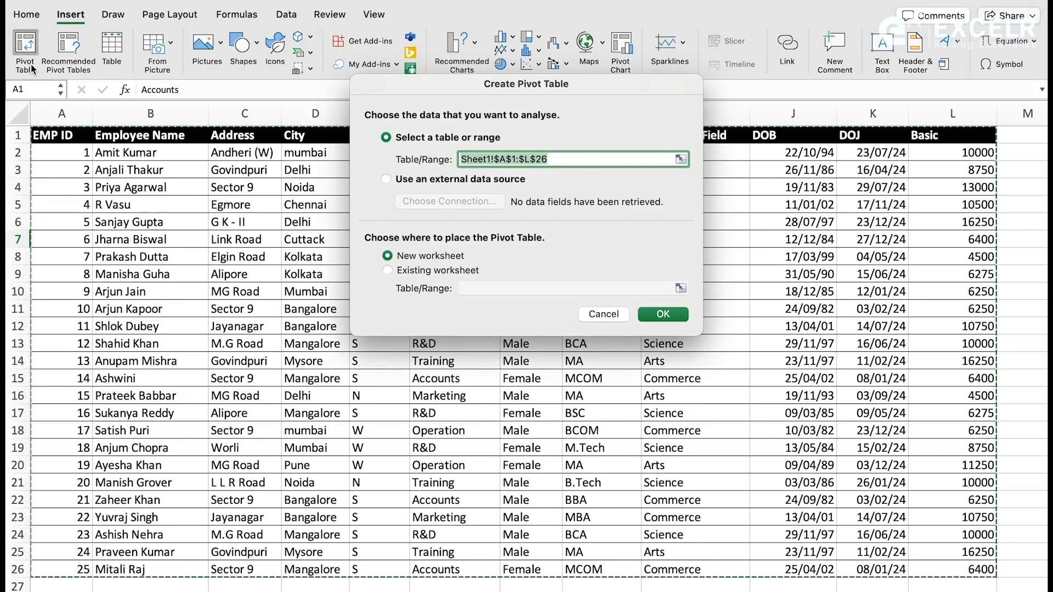
pyautogui.click(665, 318)
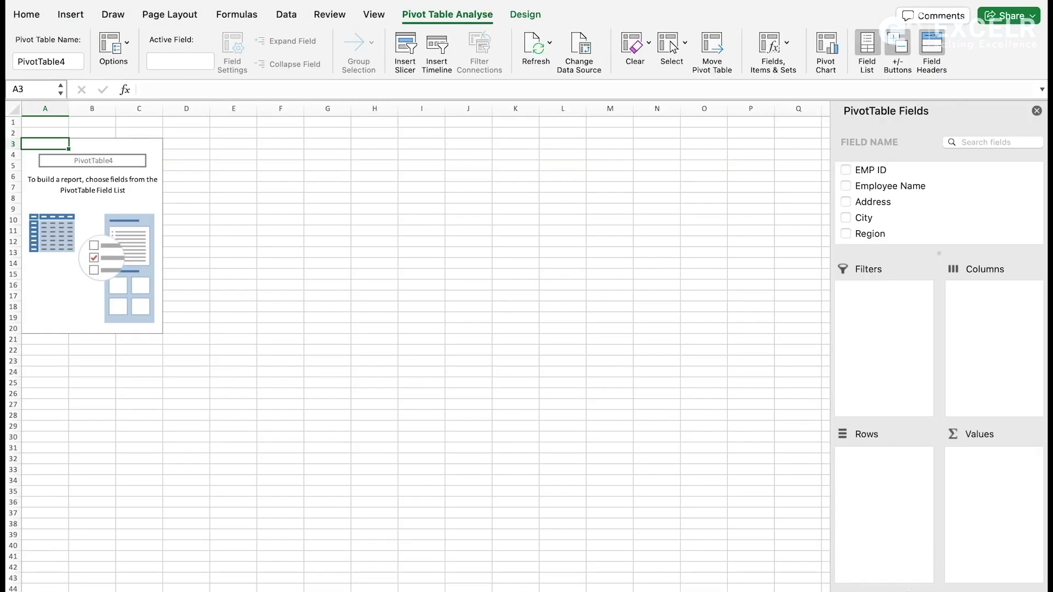
# - Put Region in the pivot rows and sum Basic salary for each region
pyautogui.scroll(5, 599, 364)
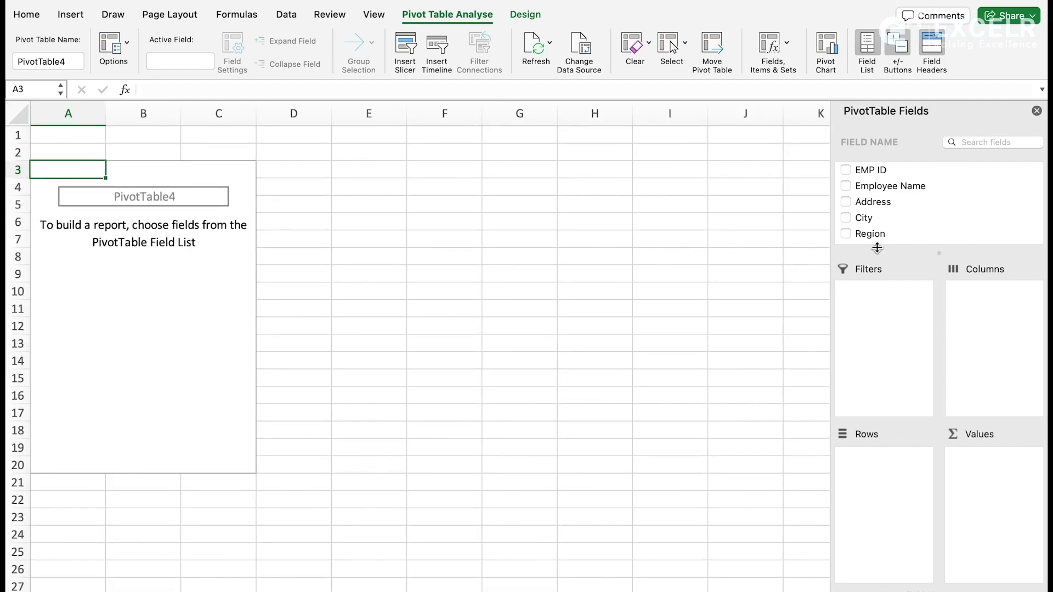
pyautogui.click(847, 235)
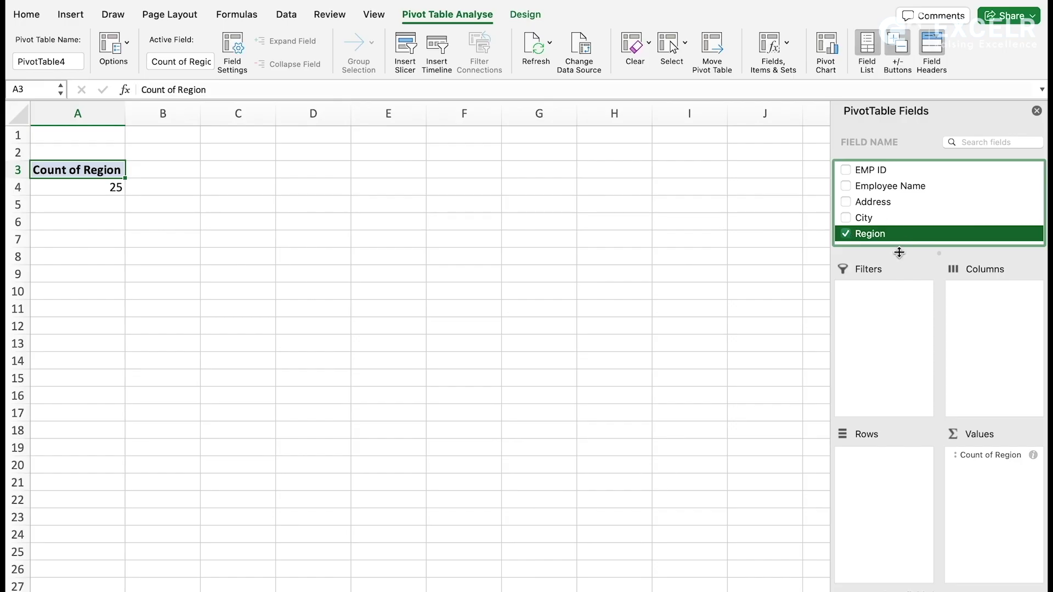
pyautogui.moveTo(900, 251); pyautogui.dragTo(899, 370)
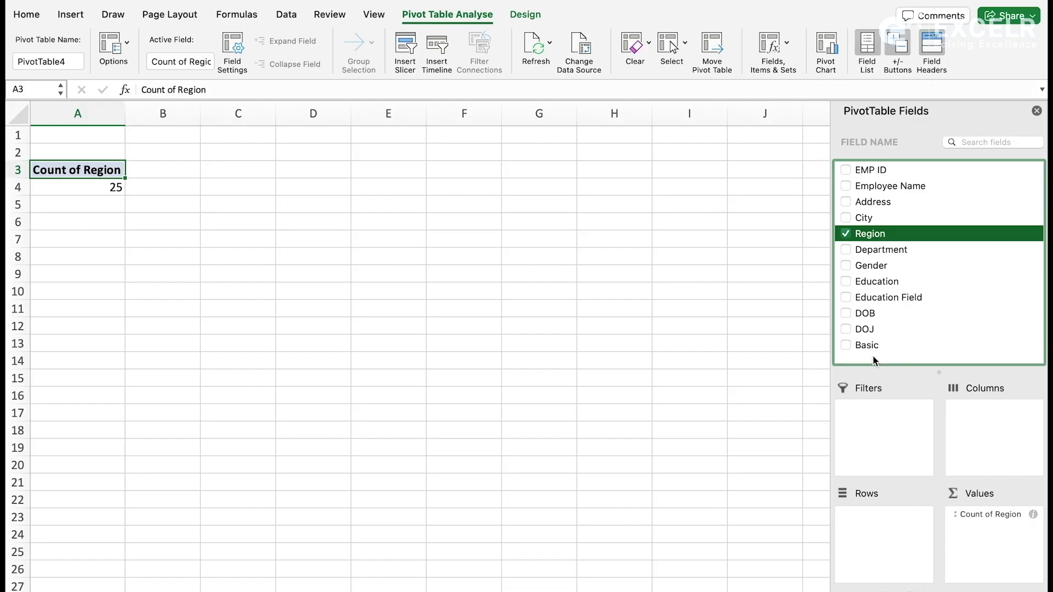
pyautogui.click(849, 345)
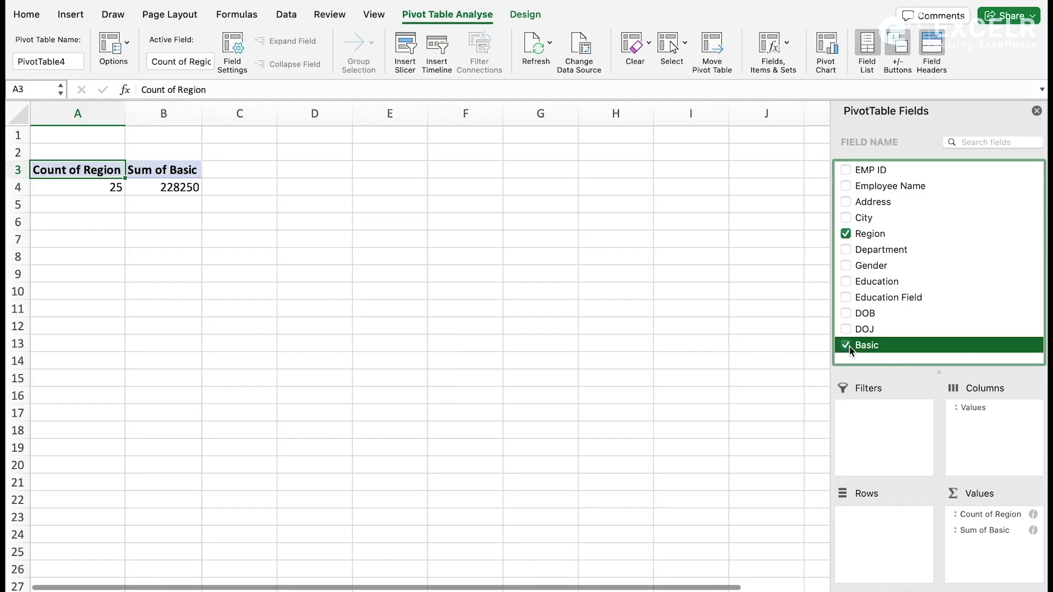
pyautogui.click(984, 519)
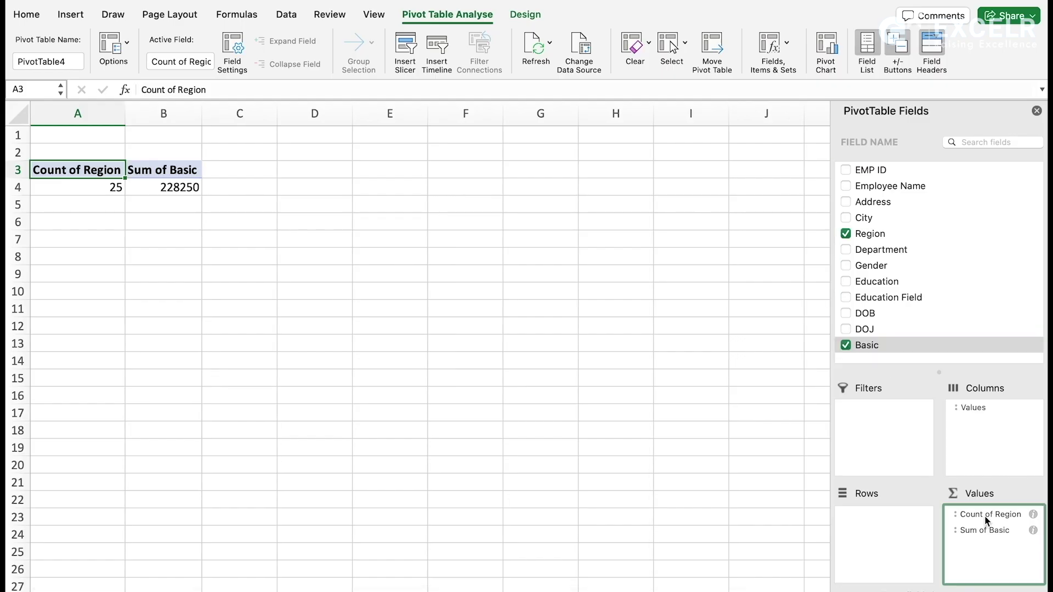
pyautogui.moveTo(982, 518); pyautogui.dragTo(900, 520)
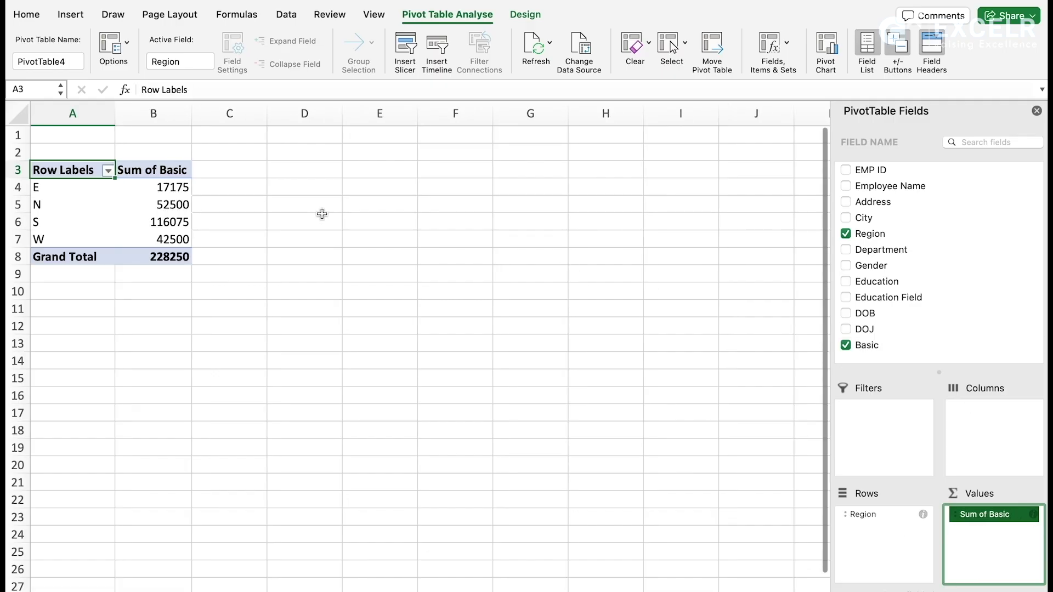
# - Sort the regions ascending by their Basic total
pyautogui.click(154, 186)
pyautogui.click(297, 21)
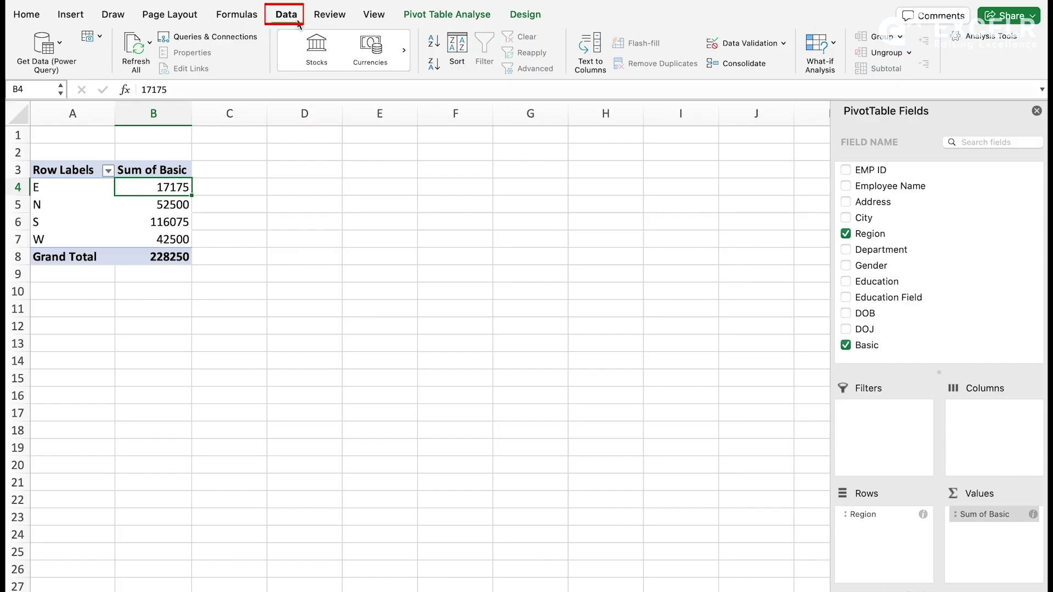
pyautogui.click(431, 48)
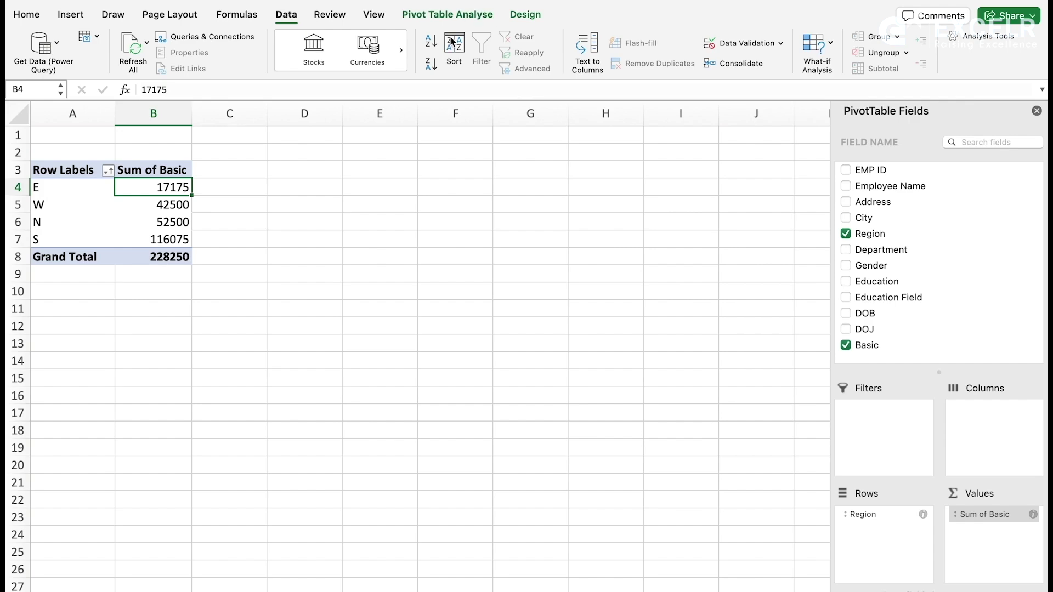
# - Show the pivot in tabular form so the header reads Region, and widen column A
pyautogui.click(526, 14)
pyautogui.click(117, 44)
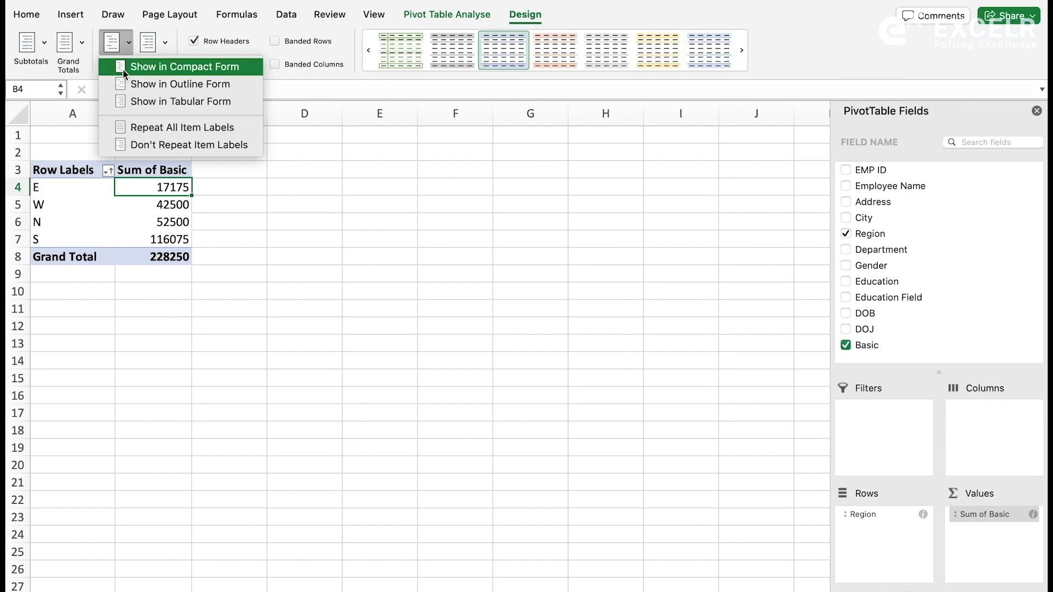
pyautogui.click(131, 101)
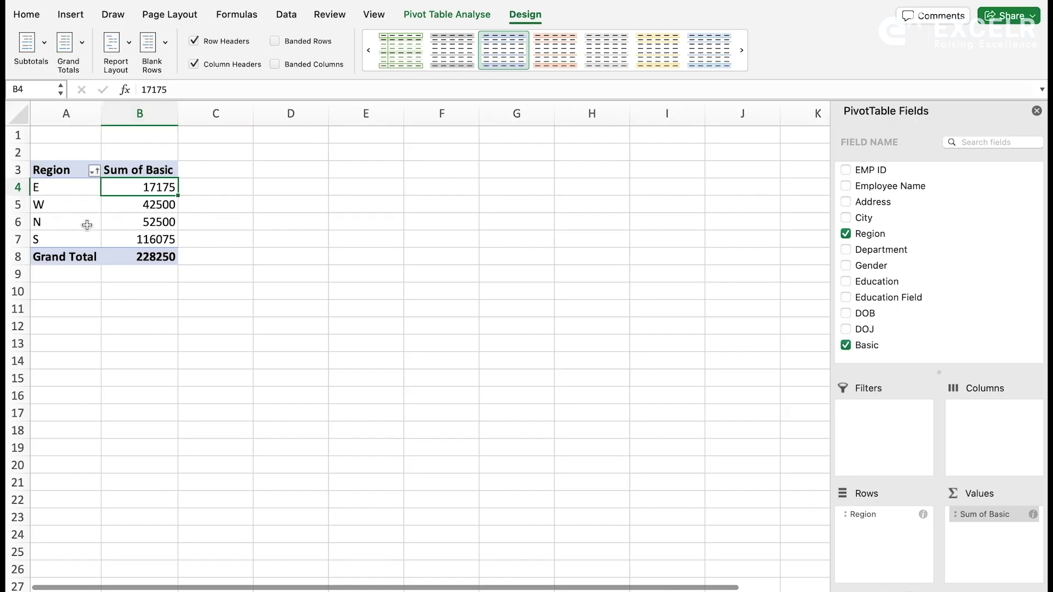
pyautogui.moveTo(104, 117); pyautogui.dragTo(119, 117)
# - Turn off grand totals for rows and columns, then select the pivot range A3:B7
pyautogui.click(136, 208)
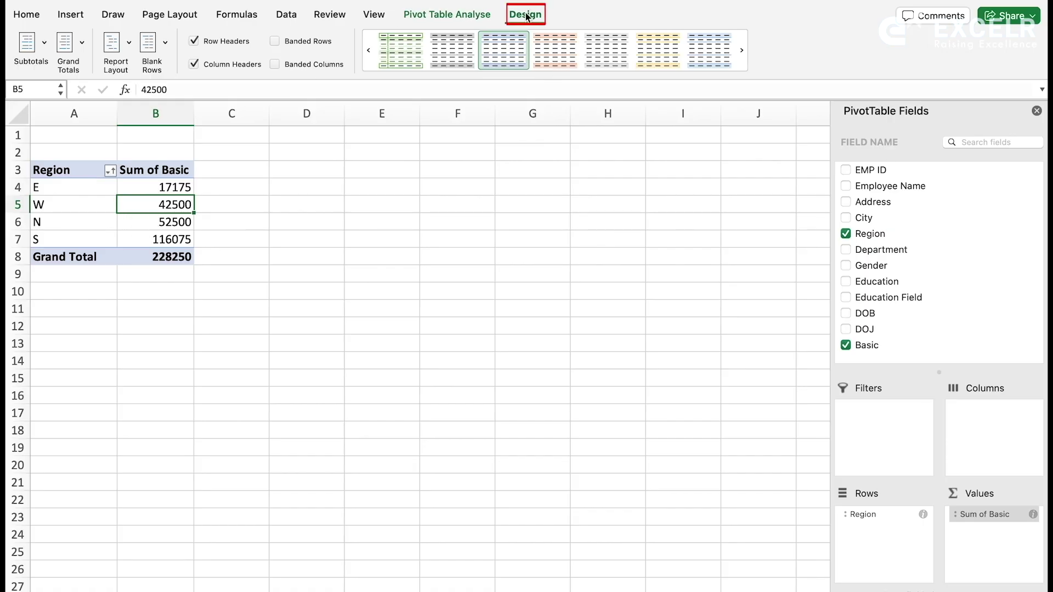
pyautogui.click(80, 46)
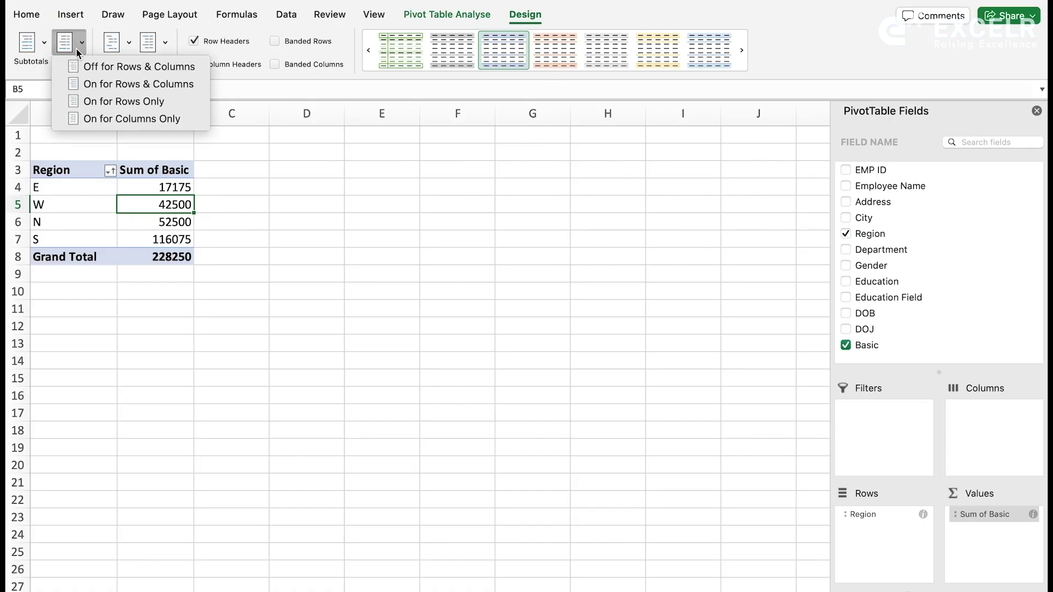
pyautogui.click(110, 67)
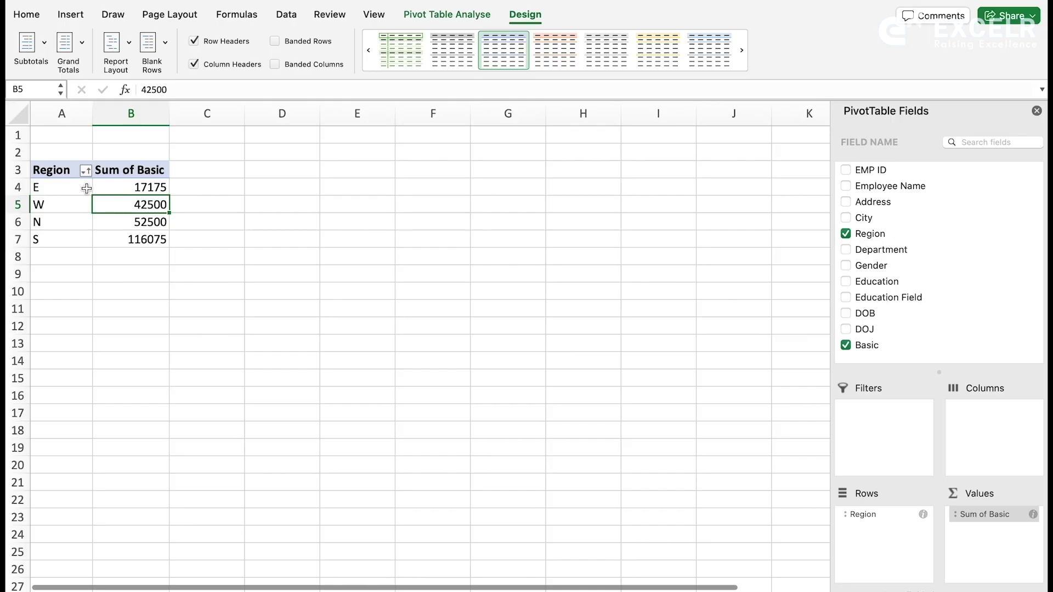
pyautogui.moveTo(63, 170); pyautogui.dragTo(143, 233)
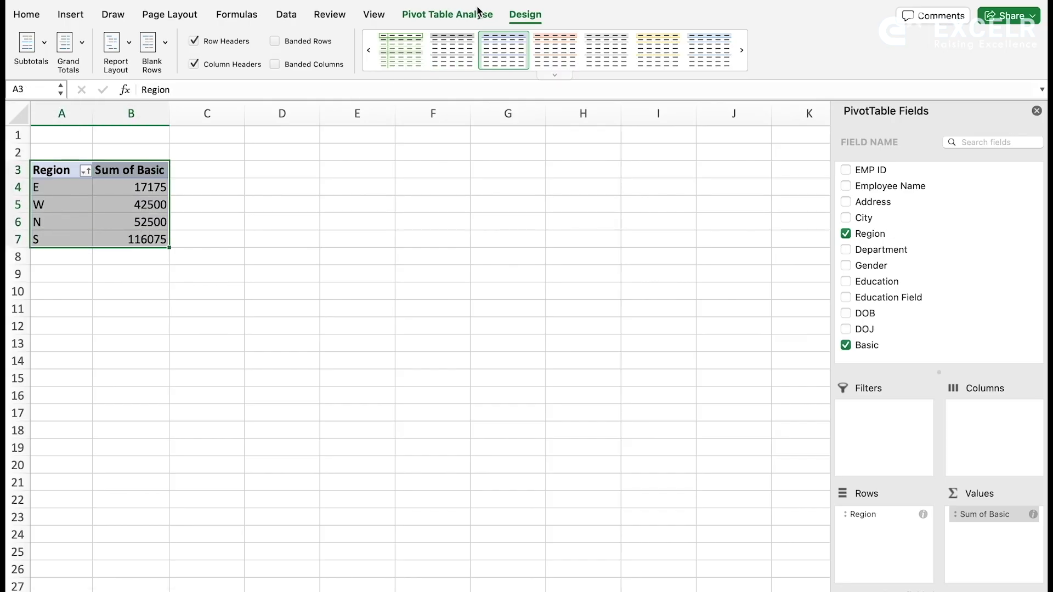
pyautogui.click(492, 14)
# - Insert a pivot column chart beside the table and delete its value axis, legend and gridlines
pyautogui.click(825, 54)
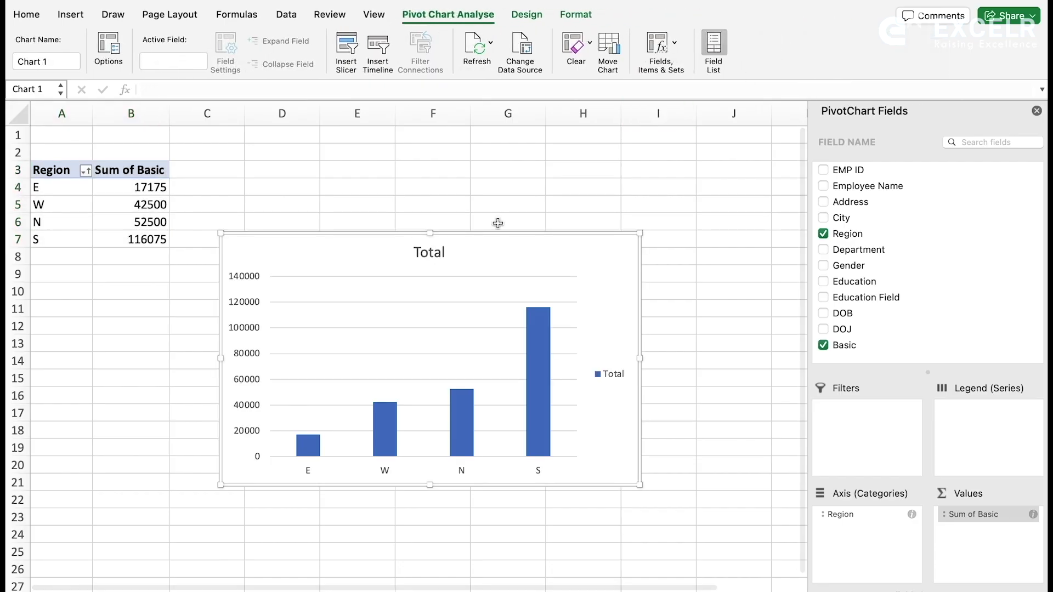
pyautogui.moveTo(480, 237); pyautogui.dragTo(506, 142)
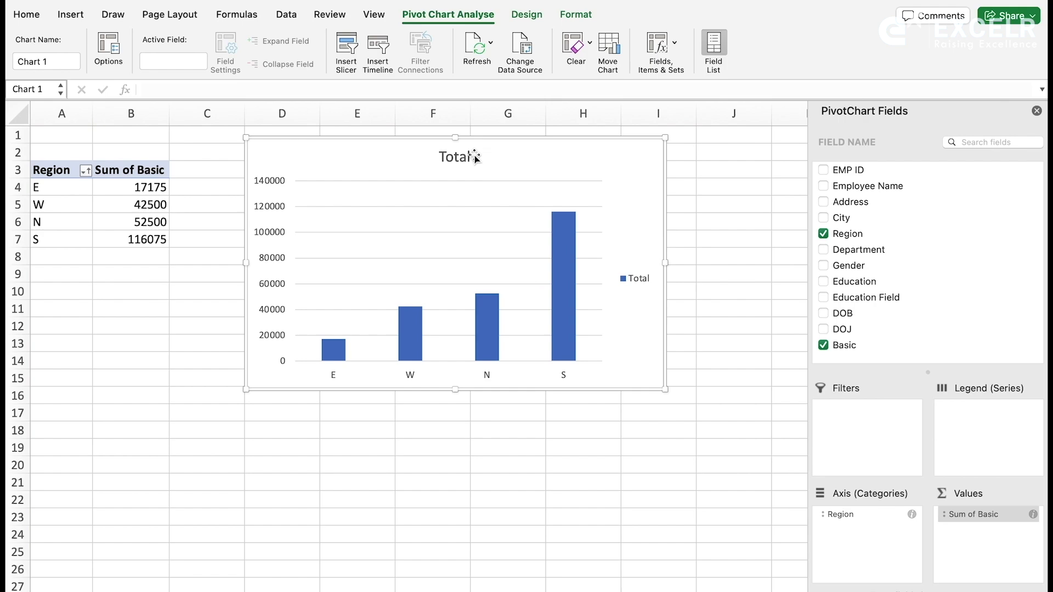
pyautogui.click(268, 240)
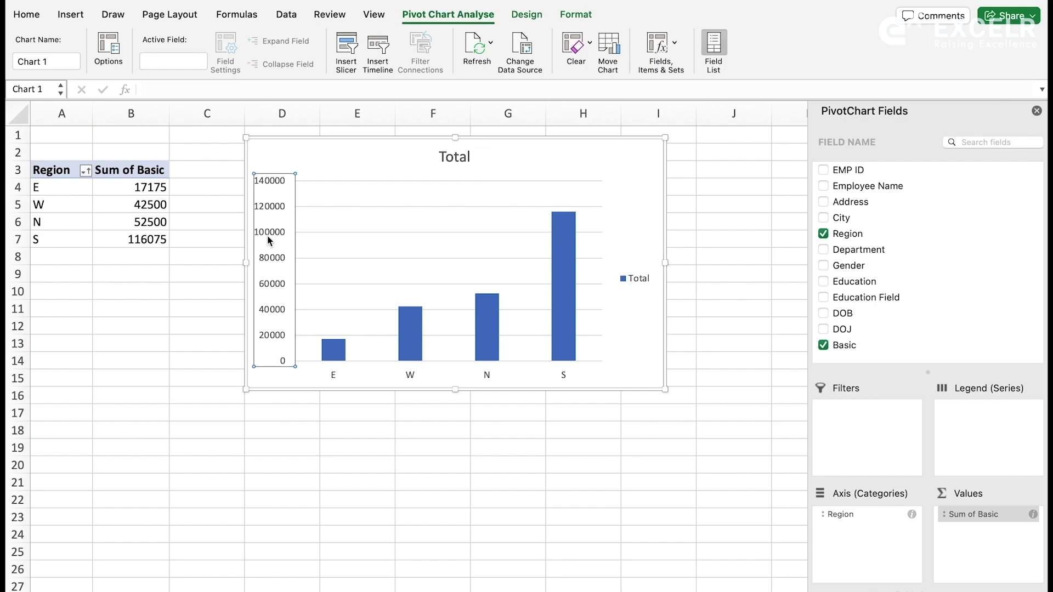
pyautogui.press('Delete')
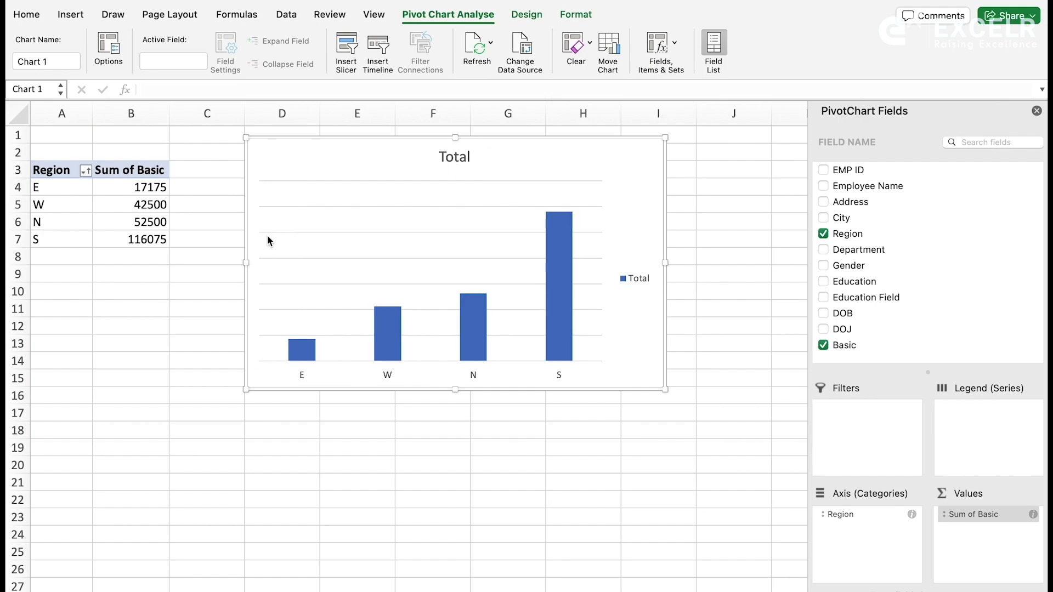
pyautogui.click(639, 279)
pyautogui.press('Delete')
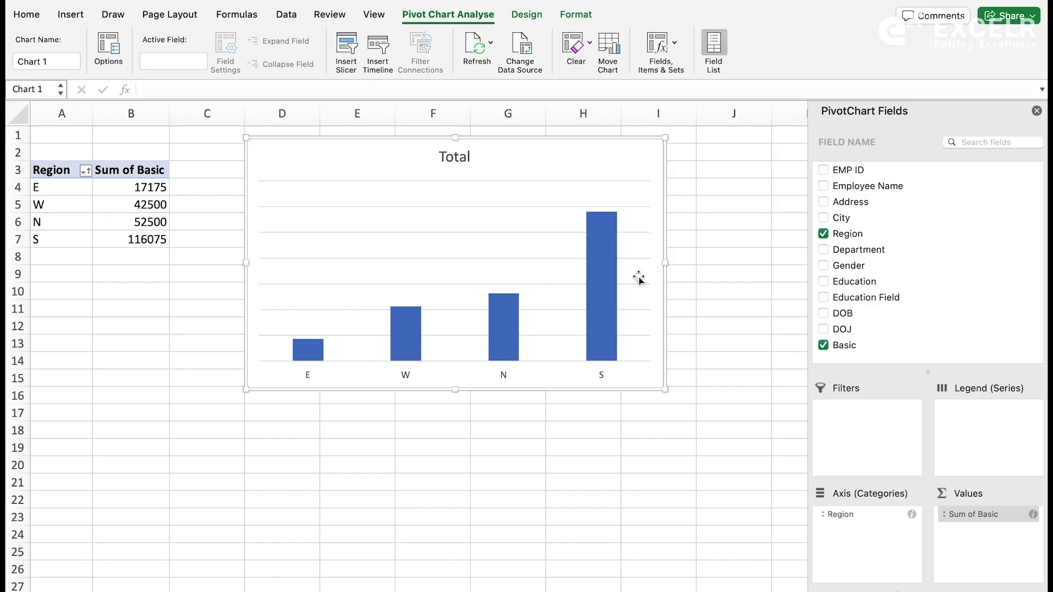
pyautogui.click(476, 231)
pyautogui.press('Delete')
# - Sort the regions descending by Basic total: S, N, W, E
pyautogui.click(148, 189)
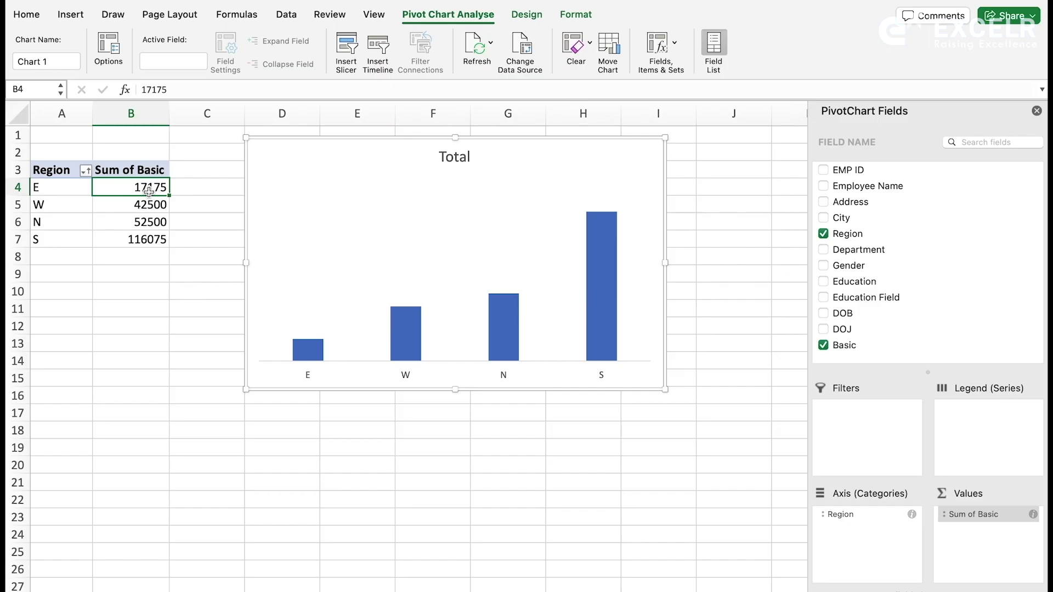
pyautogui.click(286, 14)
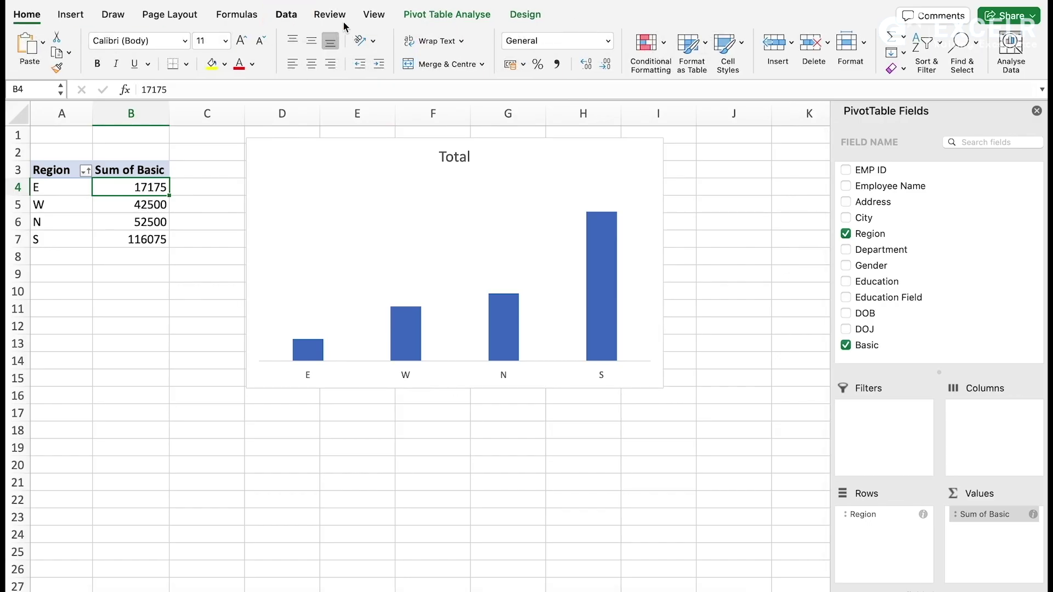
pyautogui.click(426, 67)
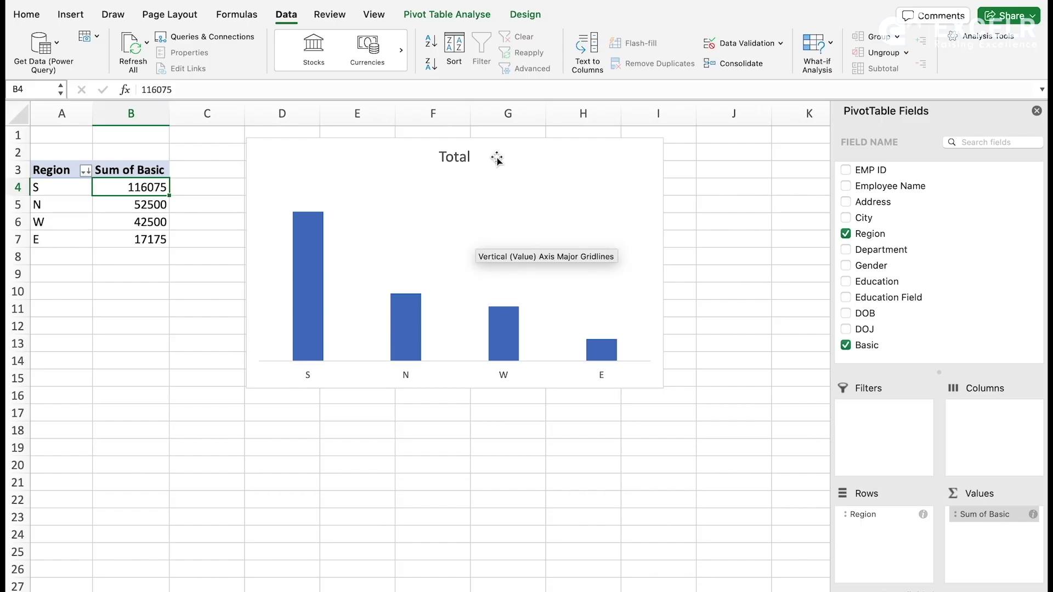
pyautogui.click(535, 162)
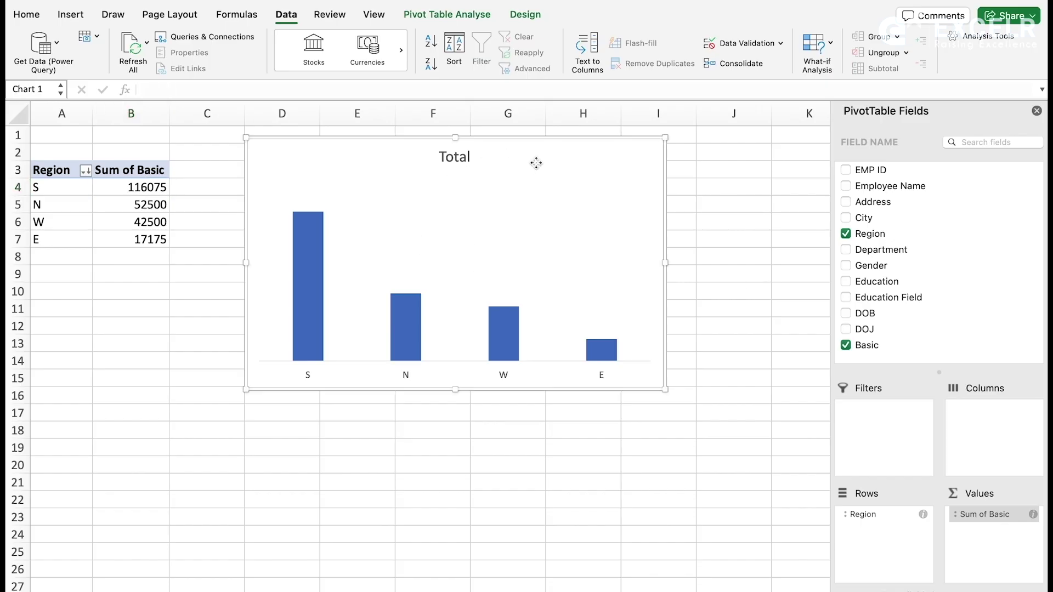
pyautogui.click(537, 15)
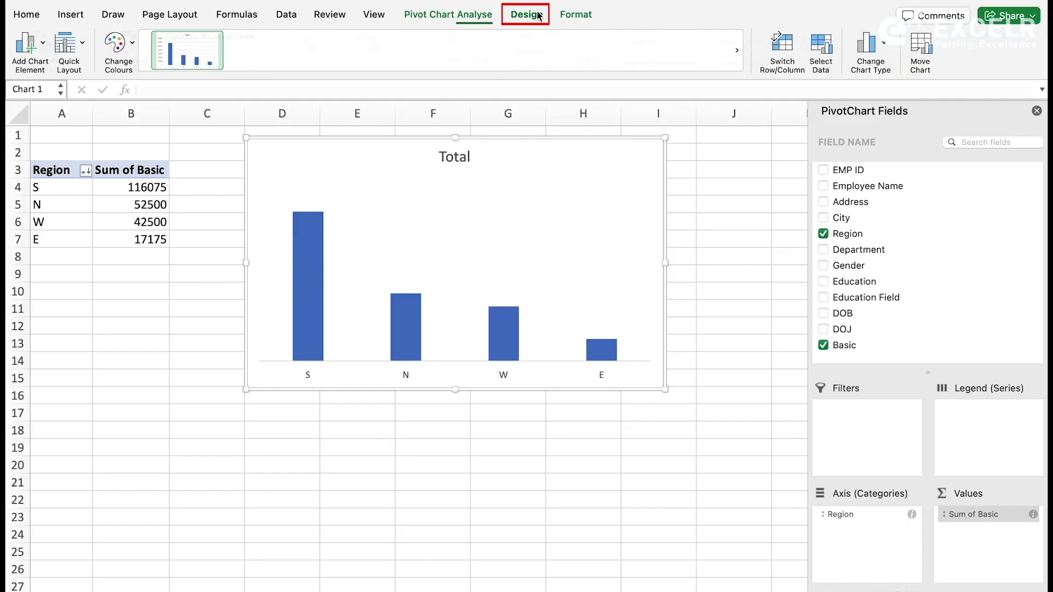
# - Add outside-end data labels showing each region's salary total above its bar
pyautogui.click(67, 43)
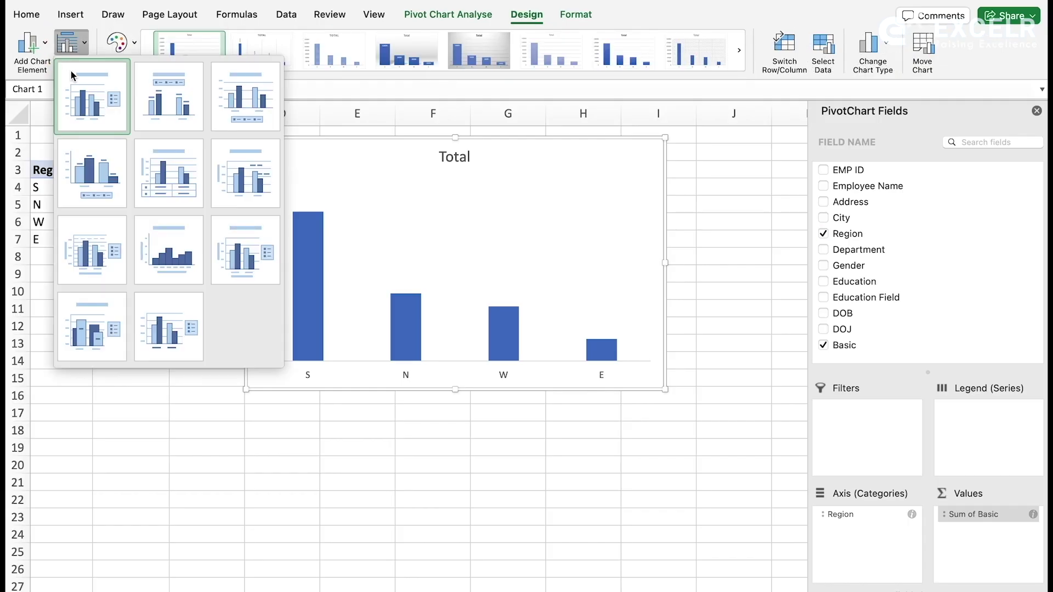
pyautogui.click(750, 215)
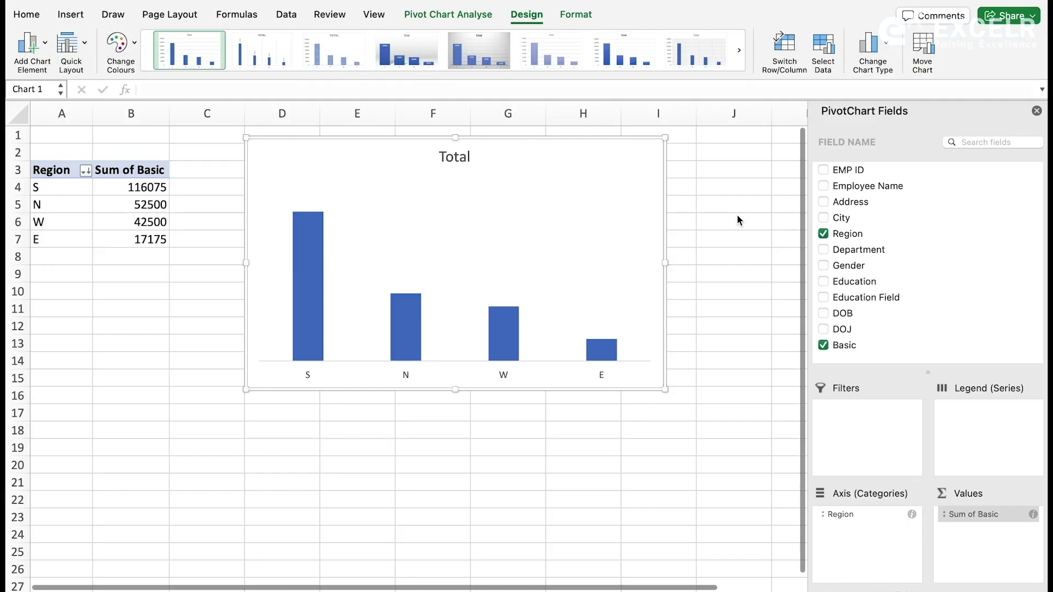
pyautogui.click(38, 49)
pyautogui.moveTo(109, 120)
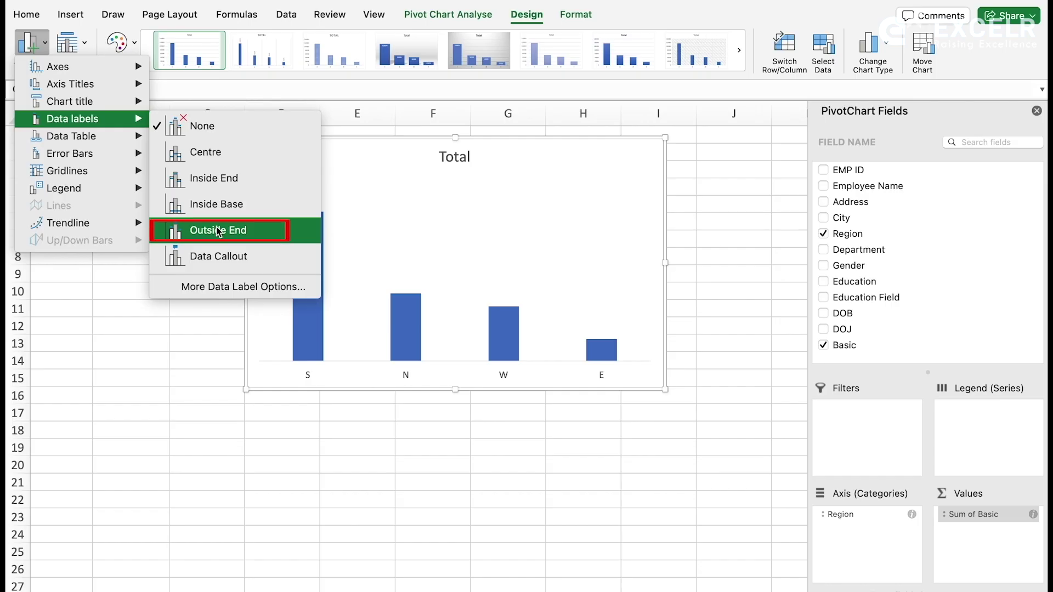
pyautogui.click(241, 233)
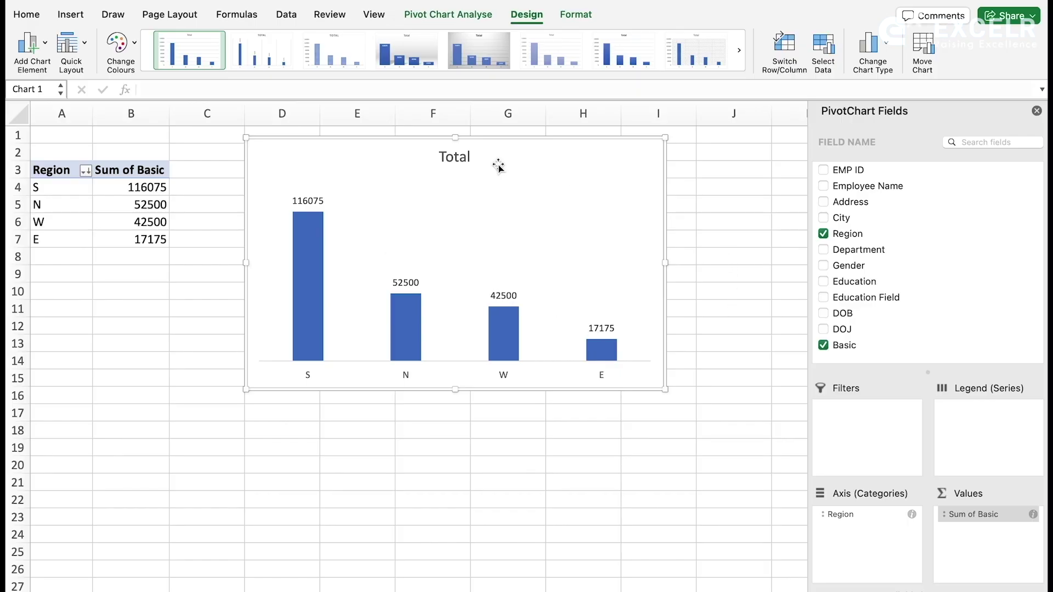
# - Change the chart title from Total to 'Region Wise Salary'
pyautogui.click(448, 158)
pyautogui.click(448, 158)
pyautogui.write('Re')
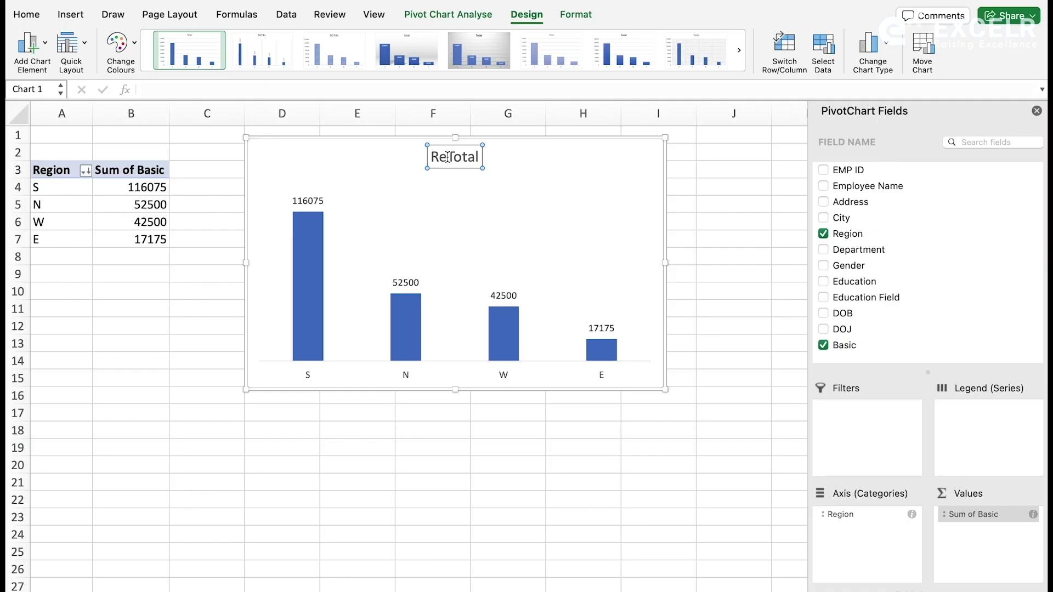
pyautogui.press('Delete')
pyautogui.press('Delete')
pyautogui.press('Delete')
pyautogui.press('Delete')
pyautogui.press('Delete')
pyautogui.write('gion Wise')
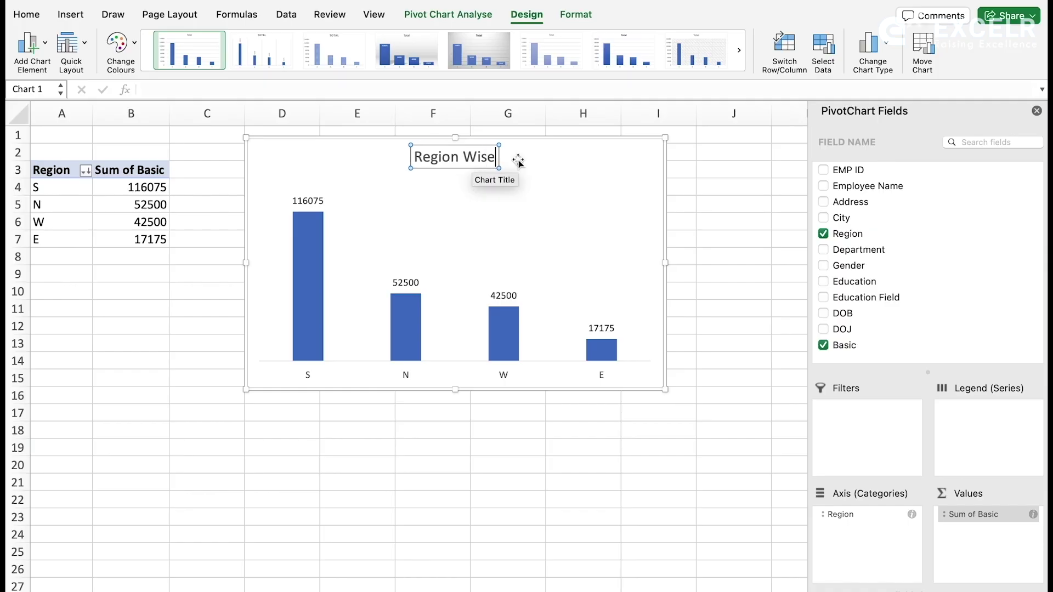
pyautogui.write(' Salary')
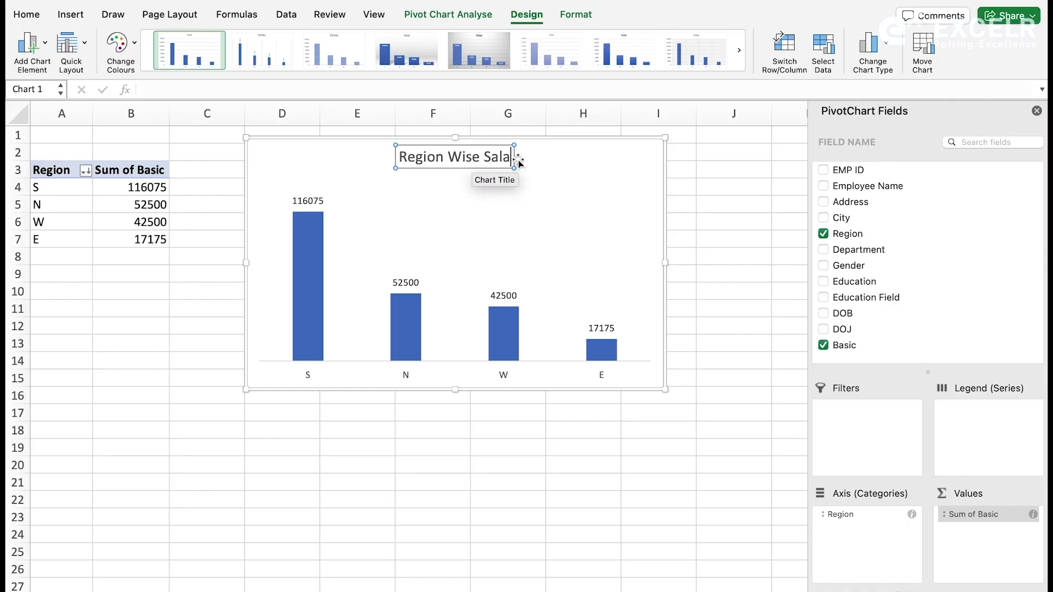
# - Commit the 'Region Wise Salary' chart title by clicking outside the chart
pyautogui.click(760, 251)
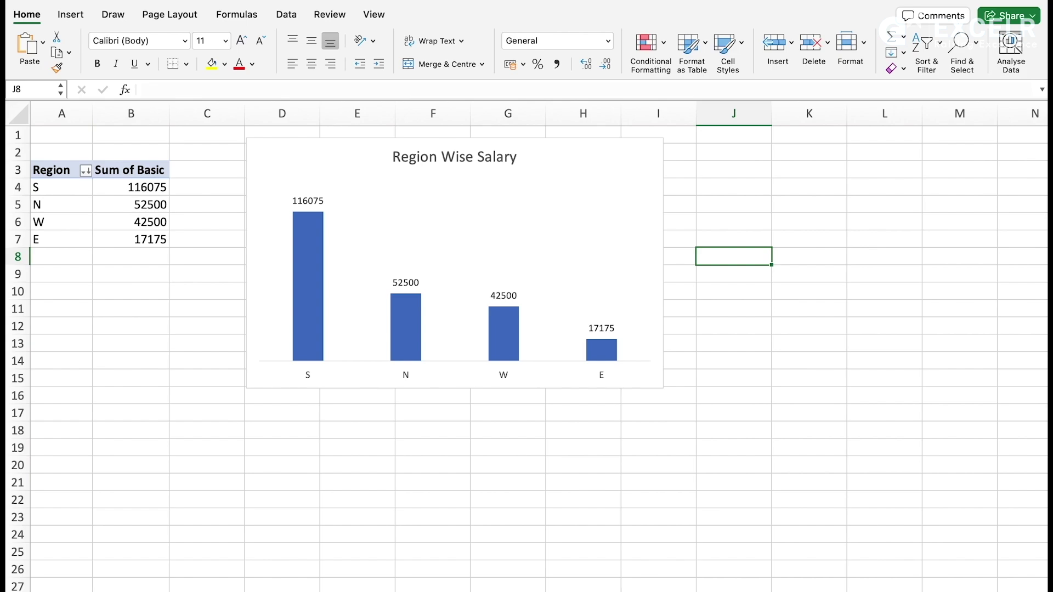
pyautogui.write('R')
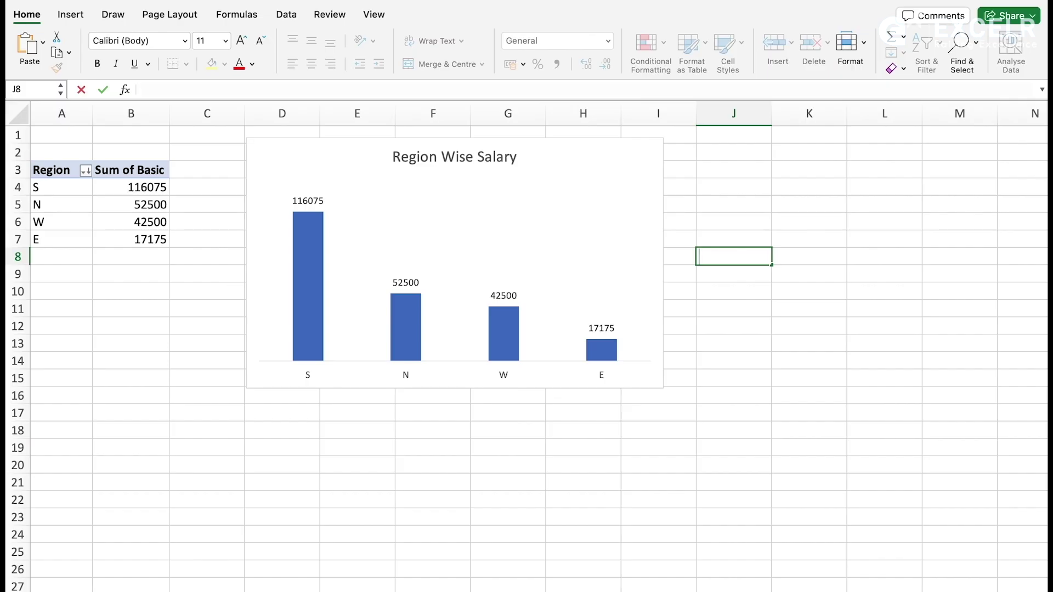
pyautogui.click(127, 500)
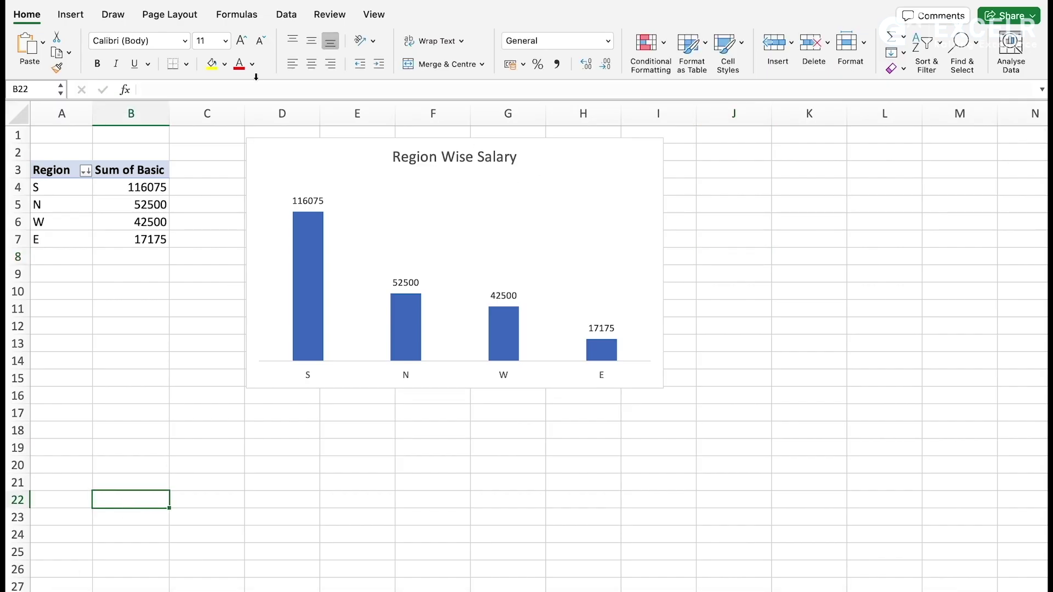
# - Rename the worksheet holding the region chart to 'Region wise'
pyautogui.click(864, 48)
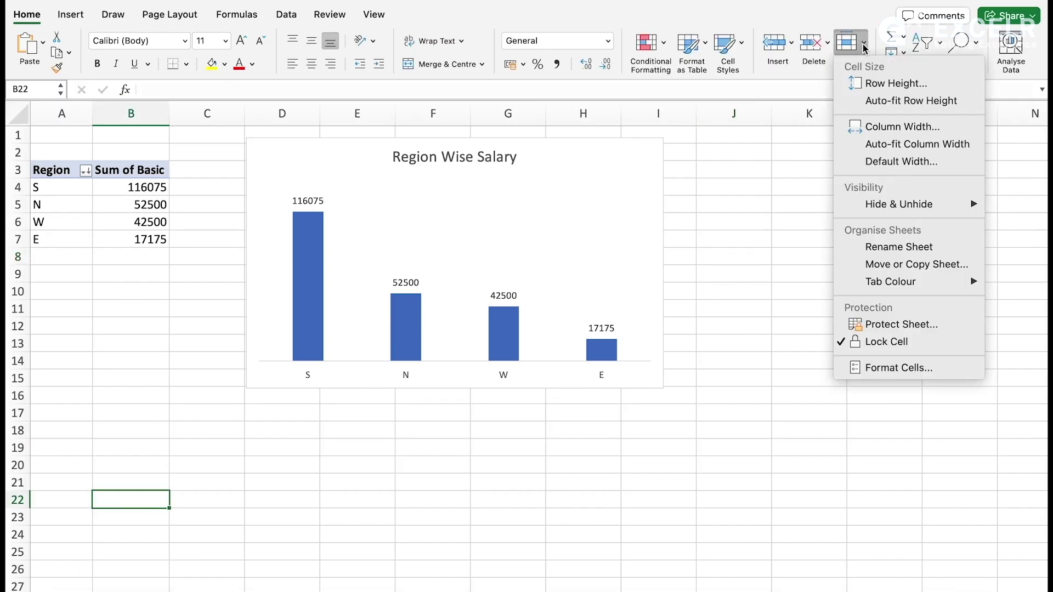
pyautogui.click(876, 250)
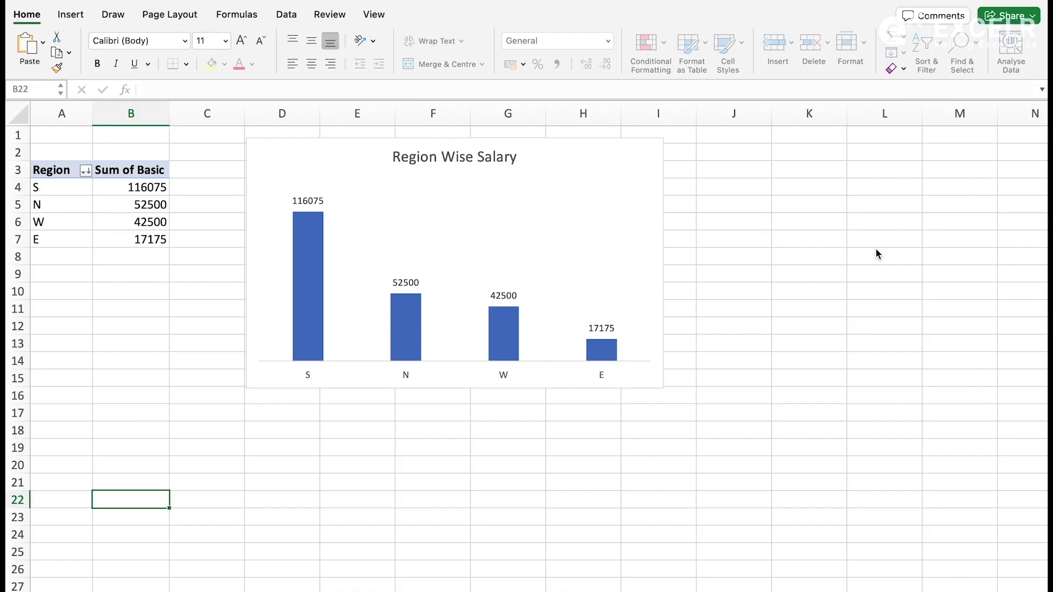
pyautogui.click(502, 458)
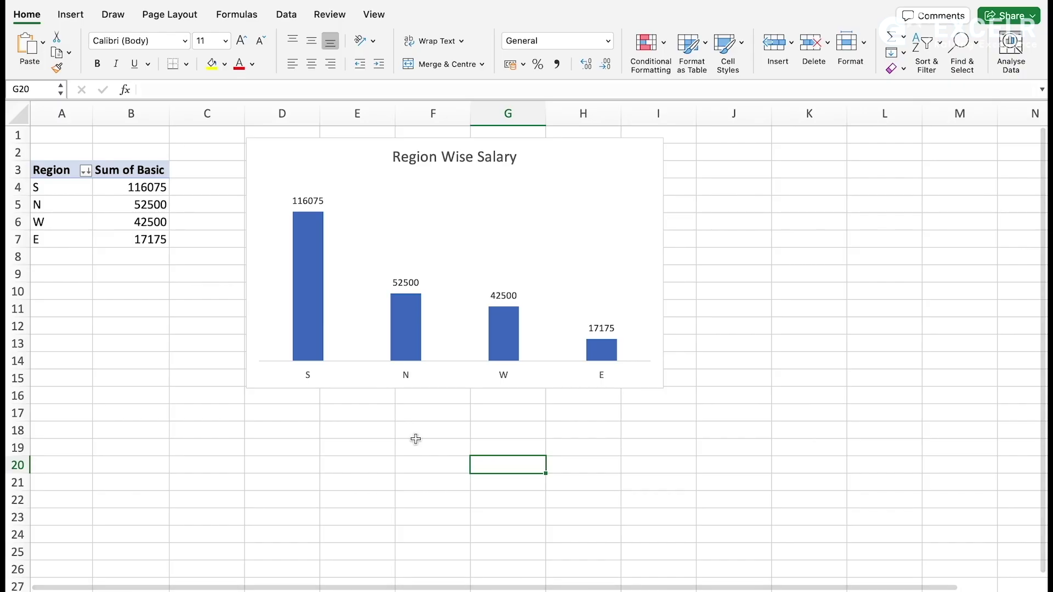
pyautogui.click(862, 47)
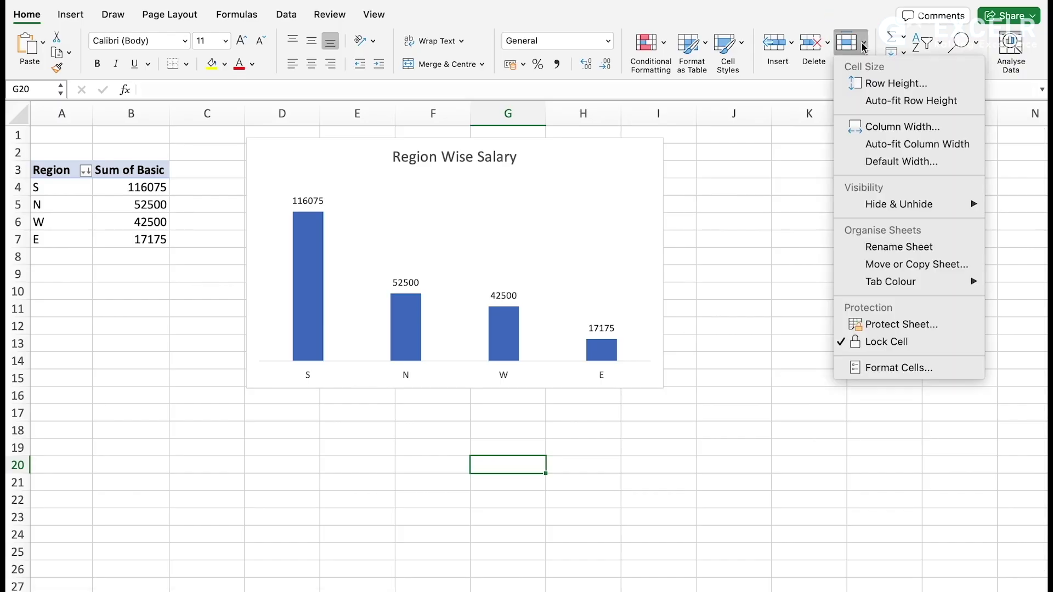
# - Copy the Region wise sheet and uncheck Region in the copy's pivot, leaving a single 228250 total
pyautogui.click(889, 266)
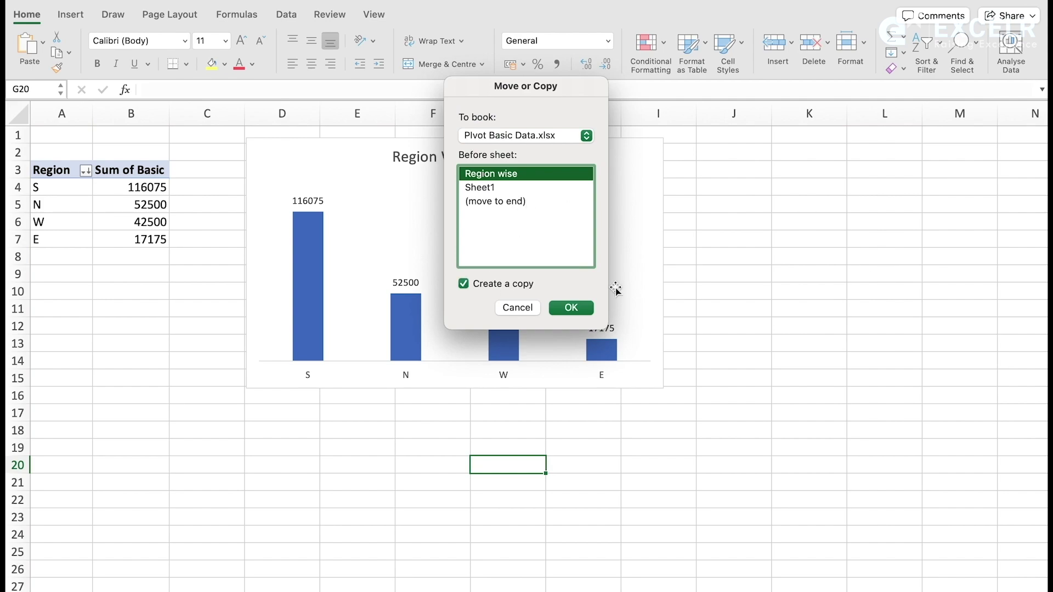
pyautogui.click(583, 308)
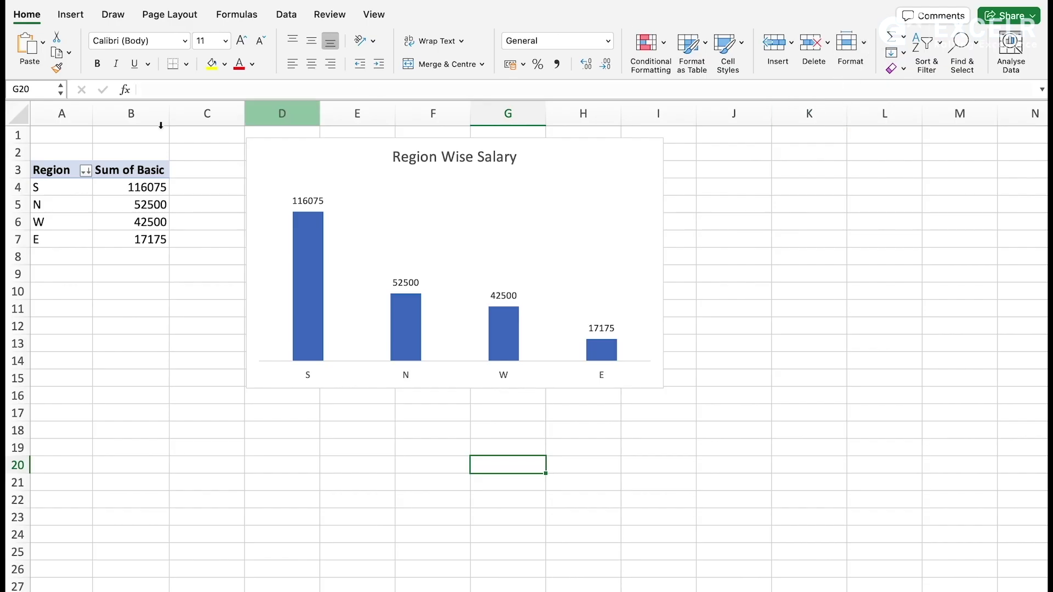
pyautogui.click(132, 189)
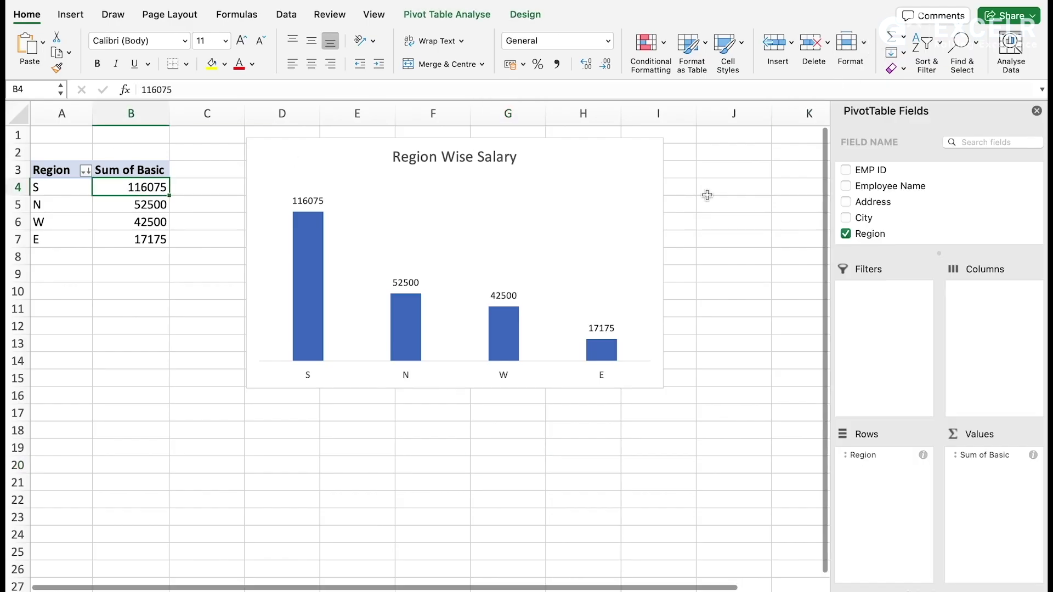
pyautogui.click(845, 234)
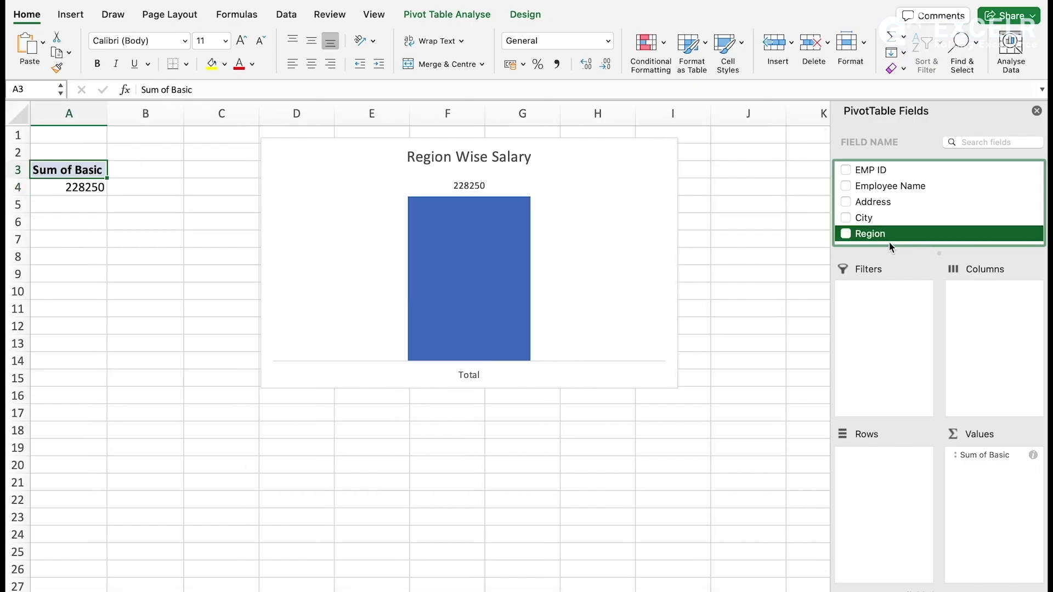
pyautogui.moveTo(889, 291); pyautogui.dragTo(894, 368)
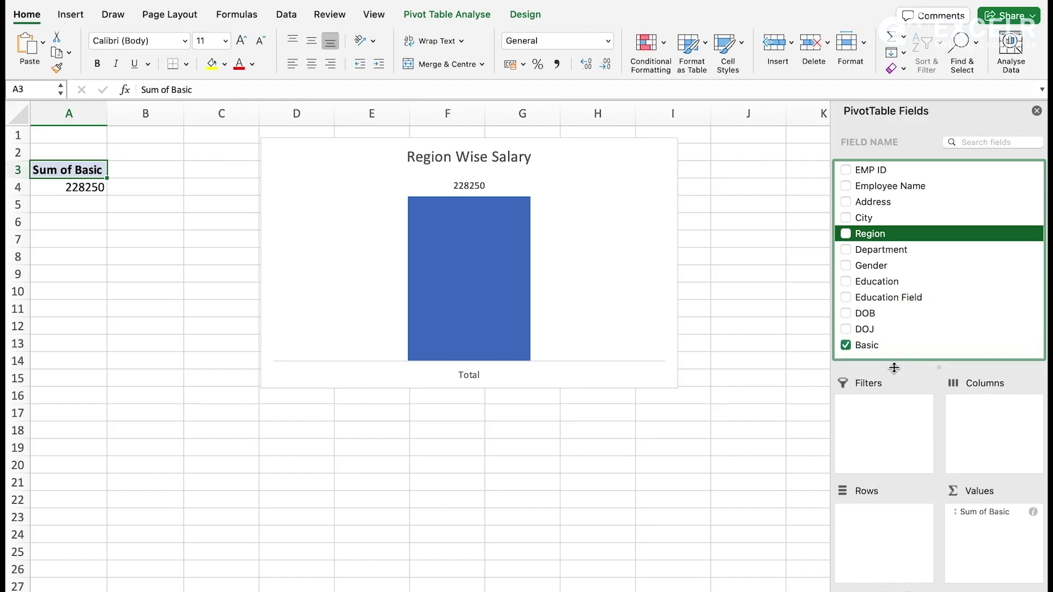
# - Put Department in the copied pivot's rows, giving five totals from Accounts 53450 to Training 65000
pyautogui.click(847, 249)
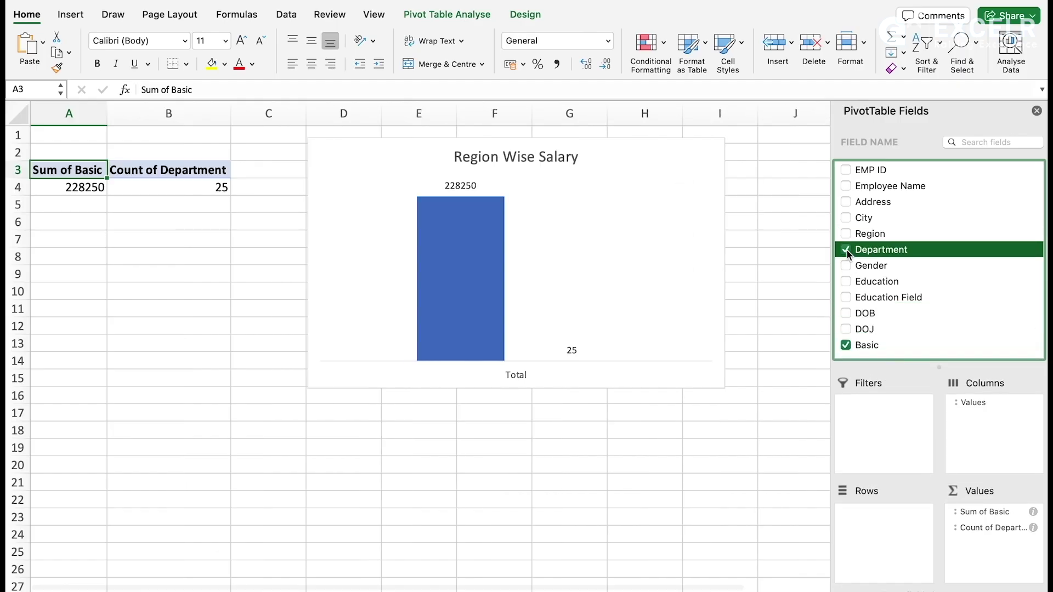
pyautogui.moveTo(990, 526); pyautogui.dragTo(896, 522)
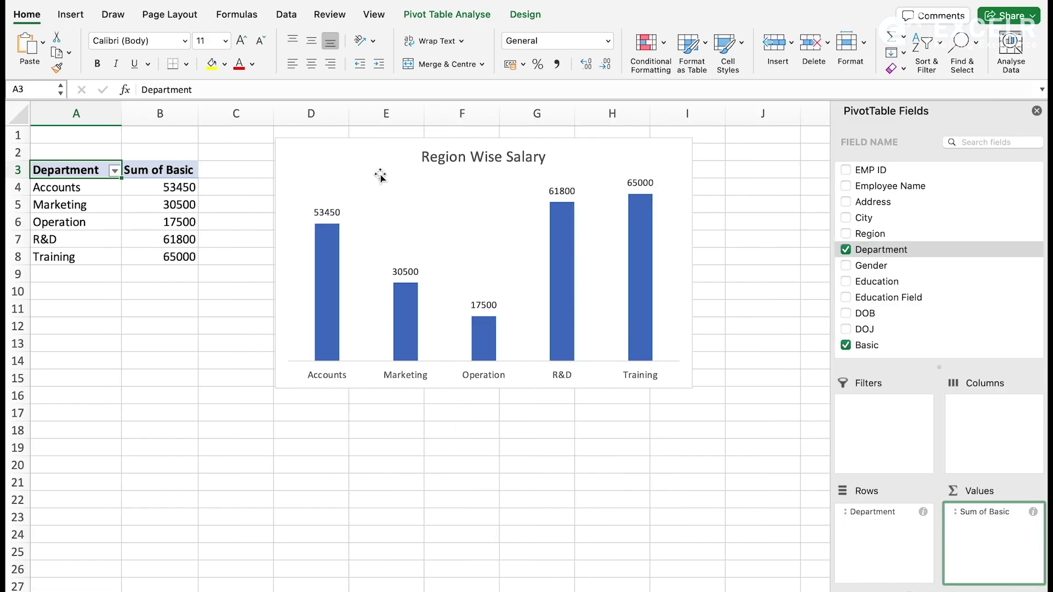
pyautogui.click(352, 149)
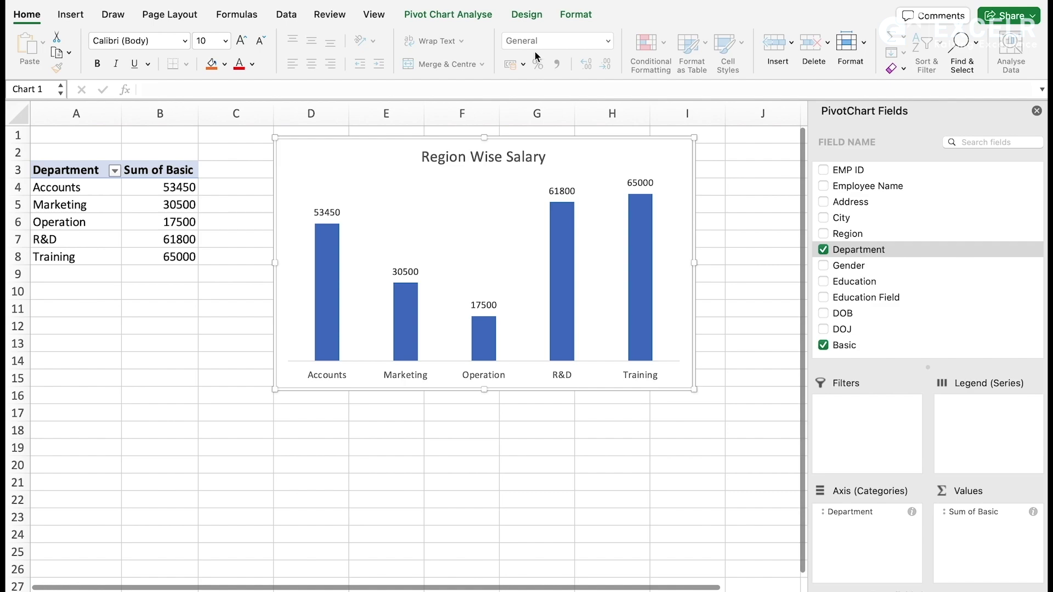
# - Change the department column chart to a doughnut chart
pyautogui.click(535, 16)
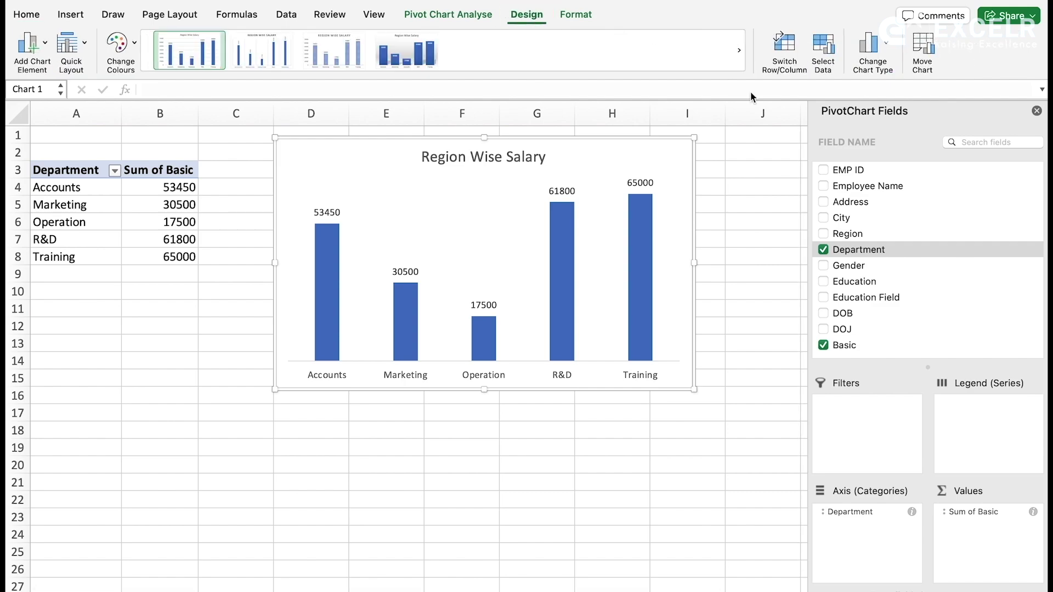
pyautogui.click(887, 43)
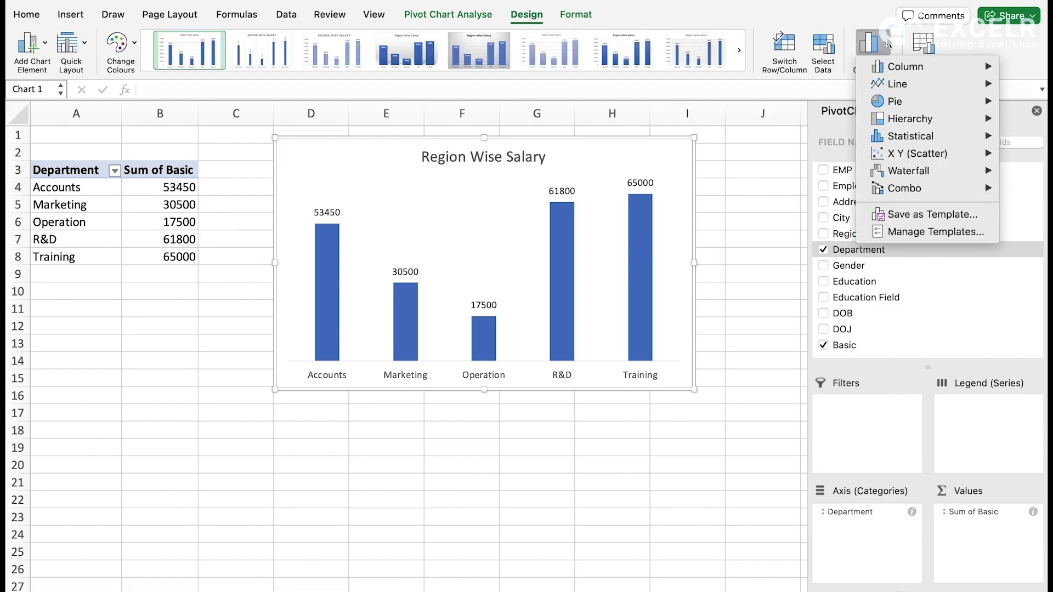
pyautogui.moveTo(913, 101)
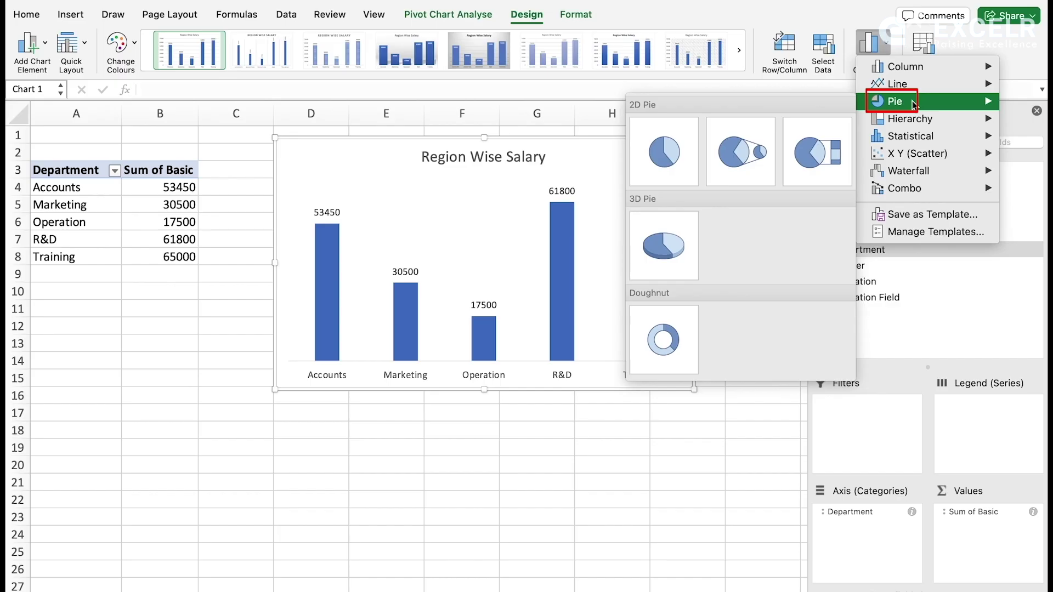
pyautogui.click(663, 339)
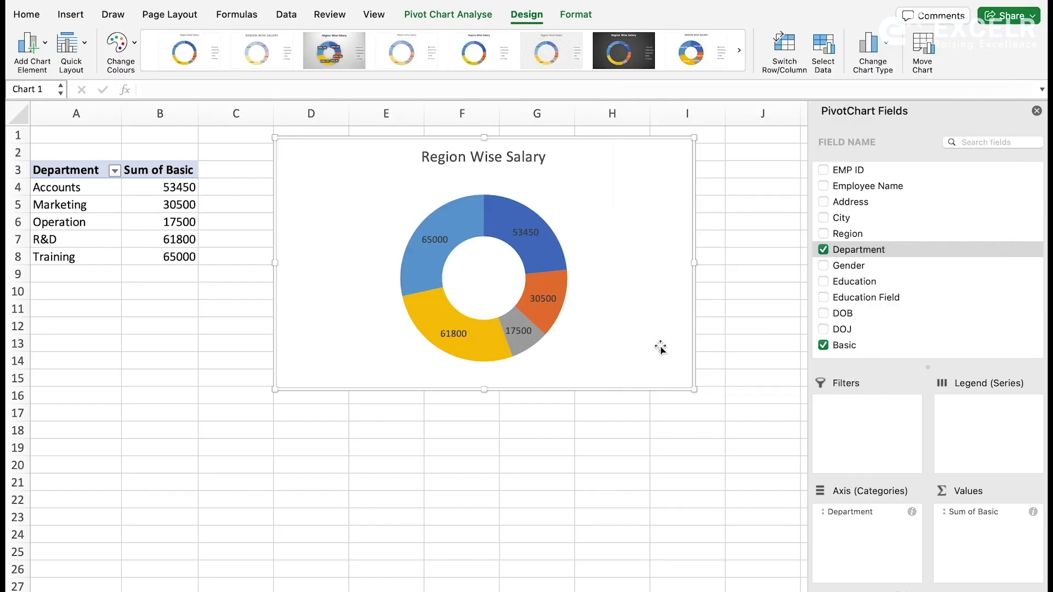
# - Retitle the doughnut chart 'Department Wise Salary' by replacing Region with Department
pyautogui.click(445, 152)
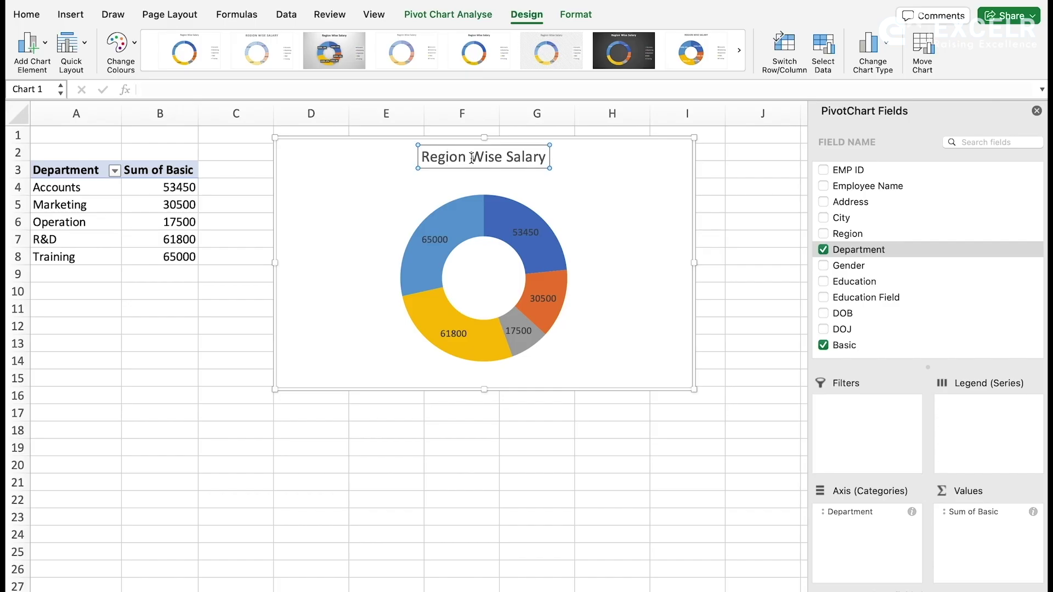
pyautogui.click(471, 157)
pyautogui.press('BackSpace')
pyautogui.press('BackSpace')
pyautogui.press('BackSpace')
pyautogui.press('BackSpace')
pyautogui.press('BackSpace')
pyautogui.press('BackSpace')
pyautogui.press('BackSpace')
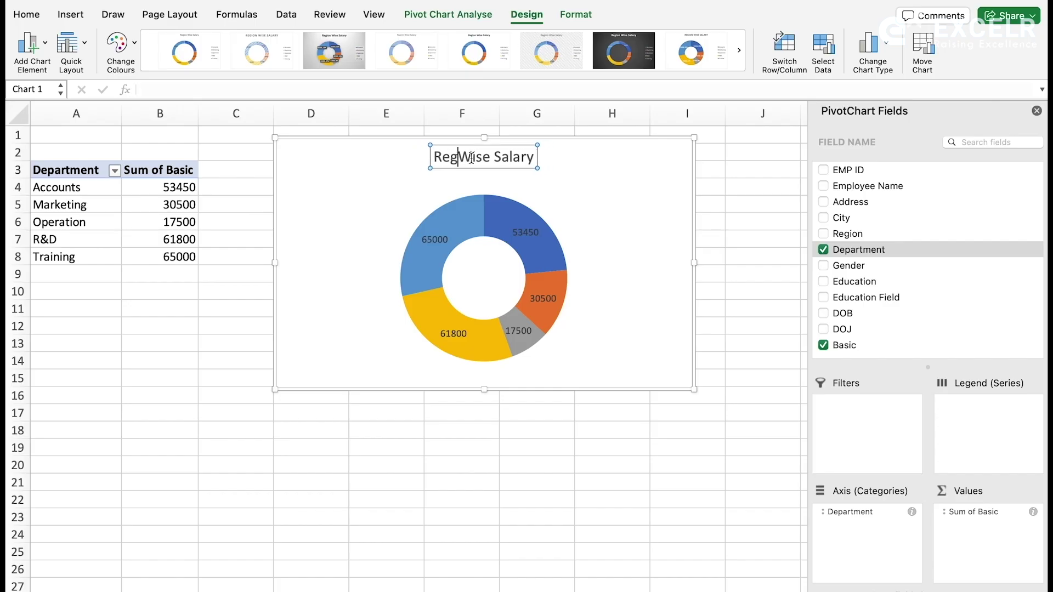
pyautogui.write('Depart')
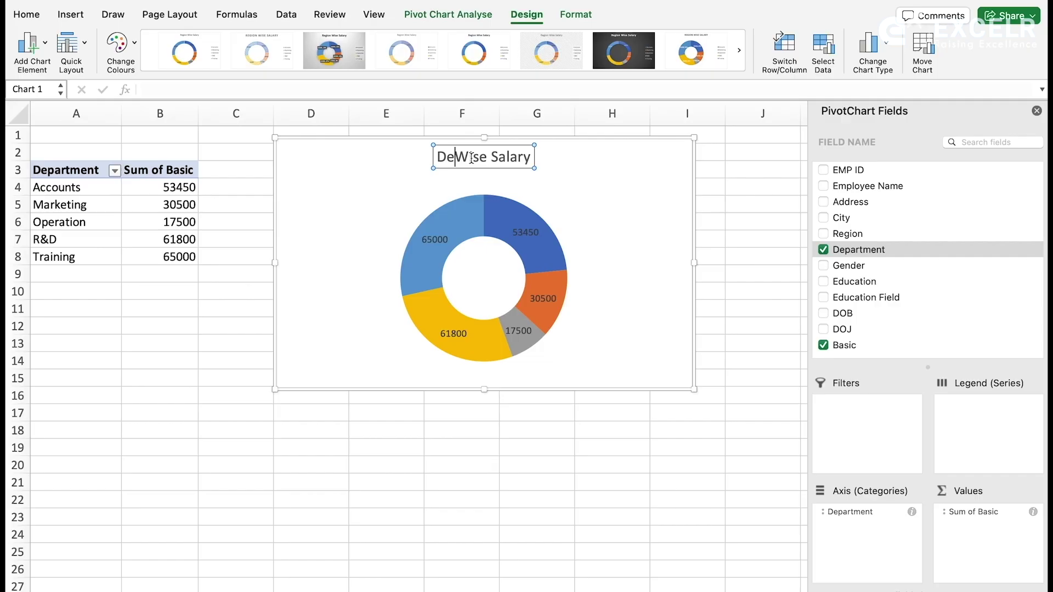
pyautogui.write('ment')
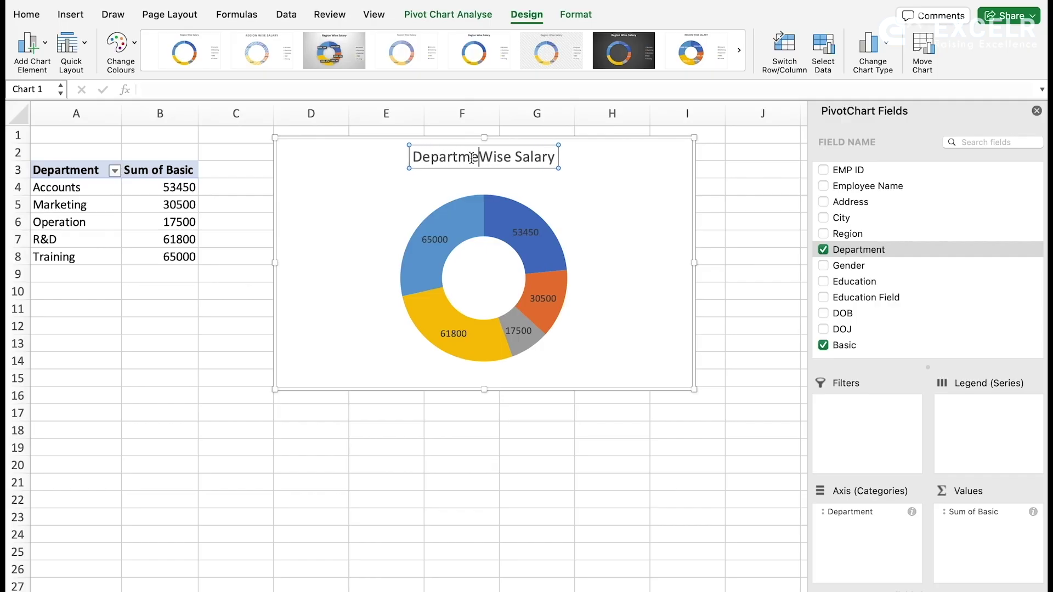
pyautogui.click(762, 208)
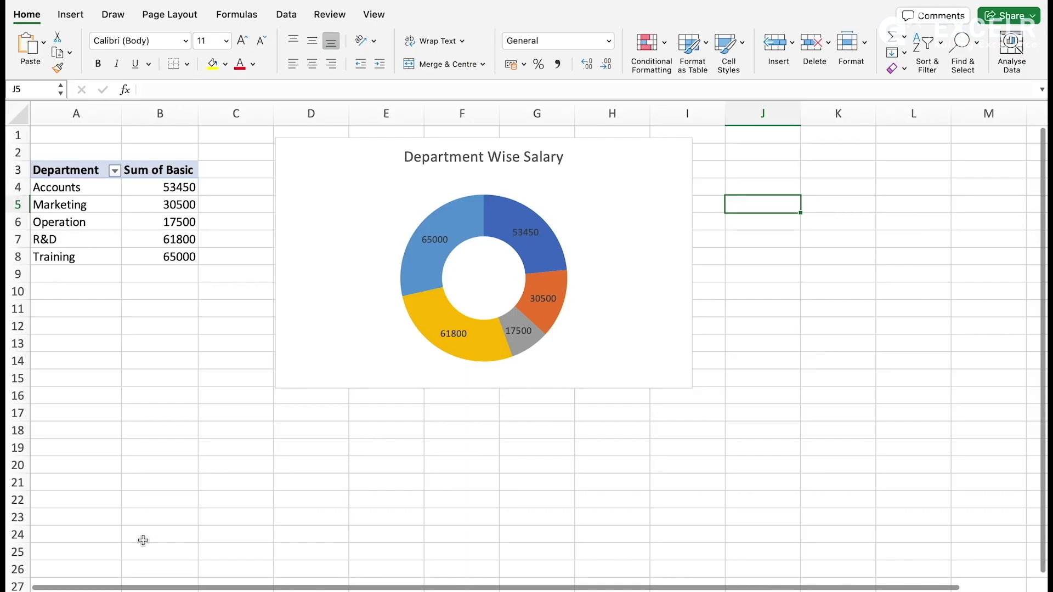
pyautogui.click(866, 43)
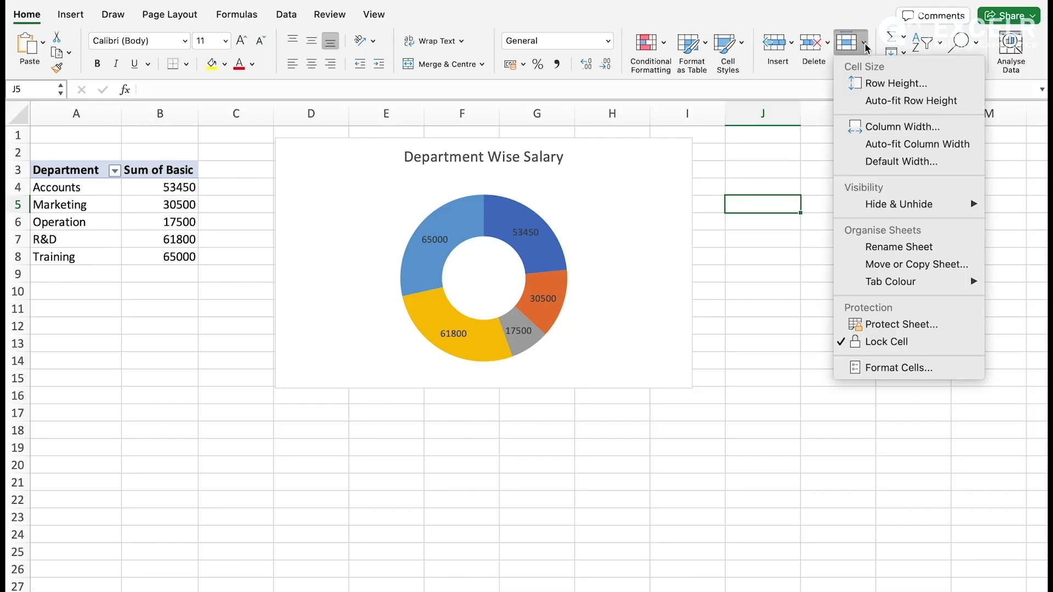
# - Rename the department chart's worksheet to 'Dept'
pyautogui.click(883, 246)
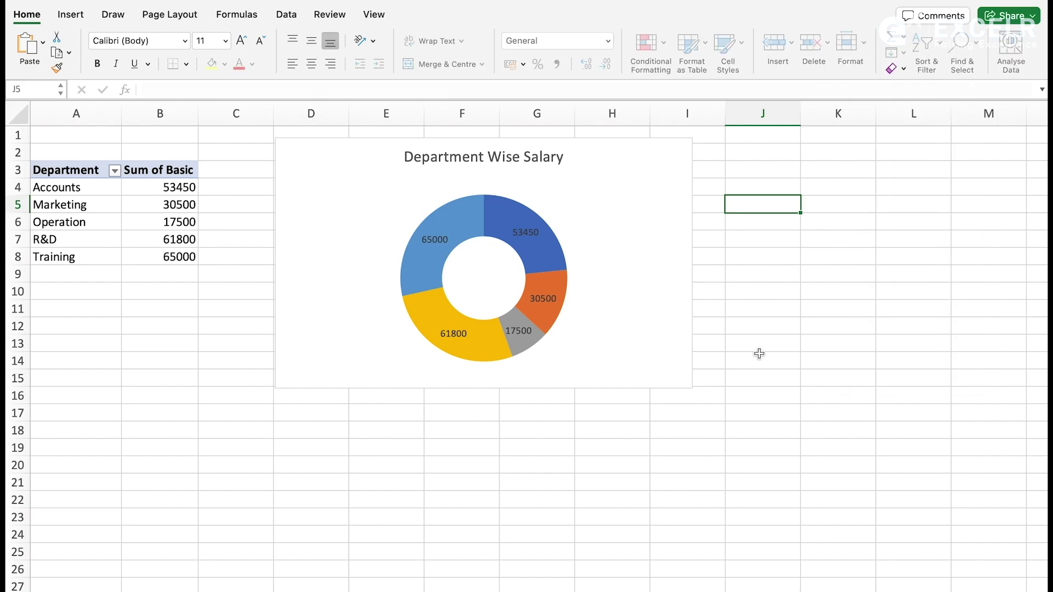
pyautogui.click(335, 464)
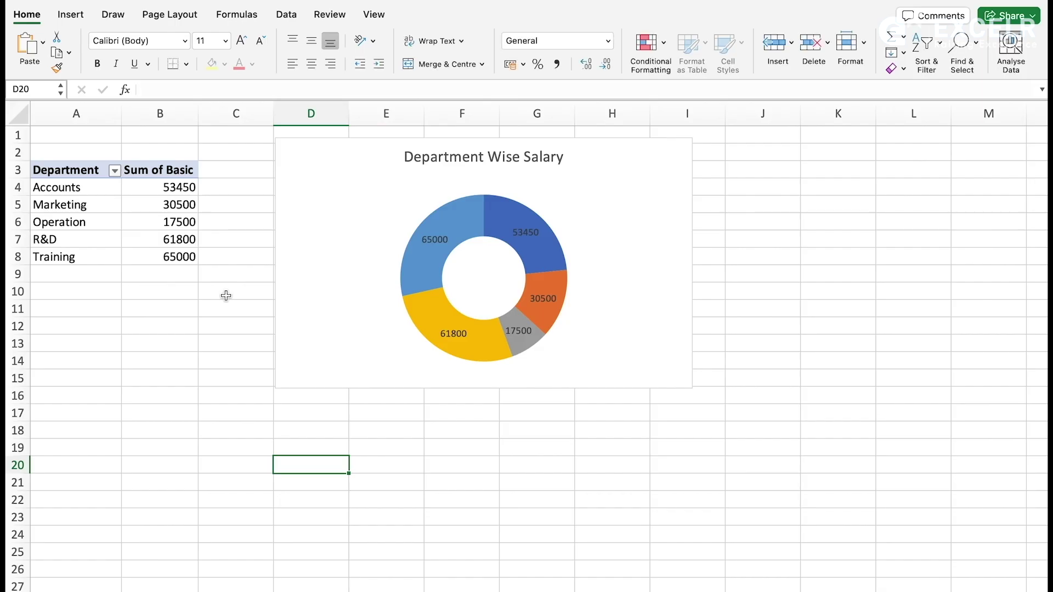
pyautogui.click(143, 191)
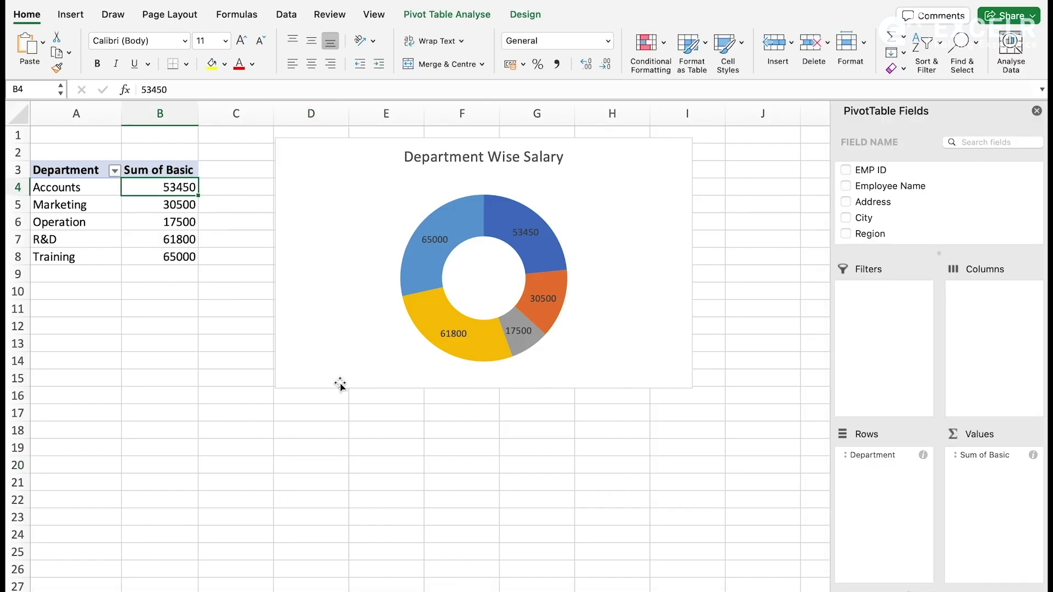
# - Make a copy of the Dept sheet with Create a copy ticked
pyautogui.click(864, 48)
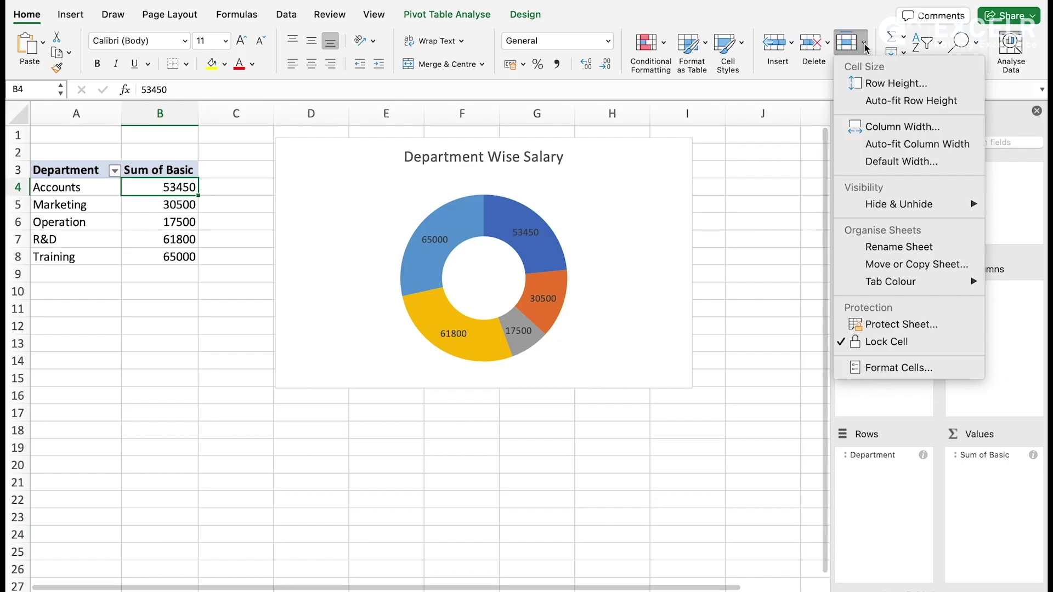
pyautogui.click(893, 265)
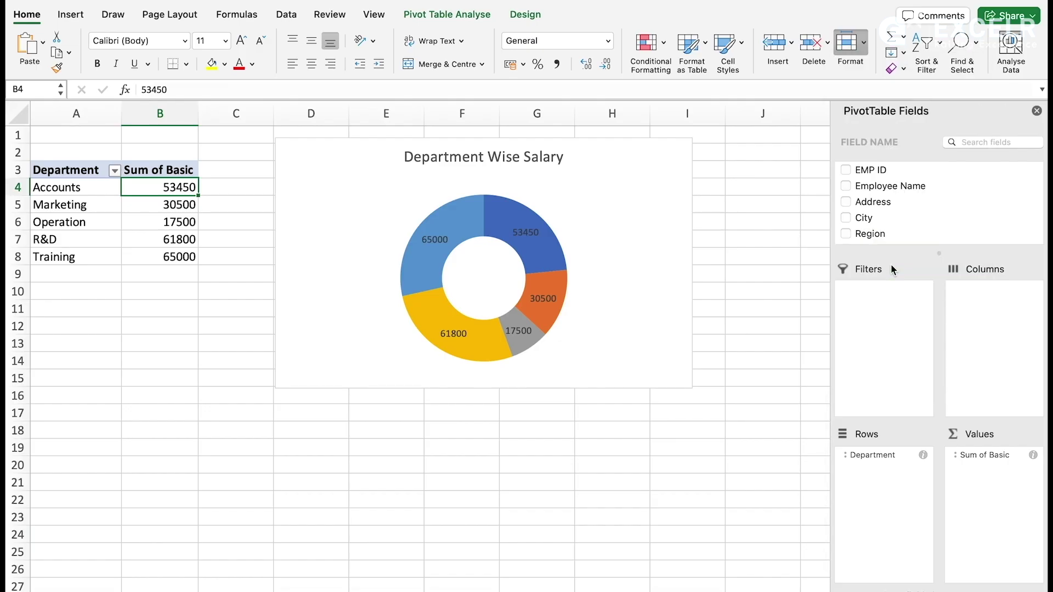
pyautogui.click(488, 287)
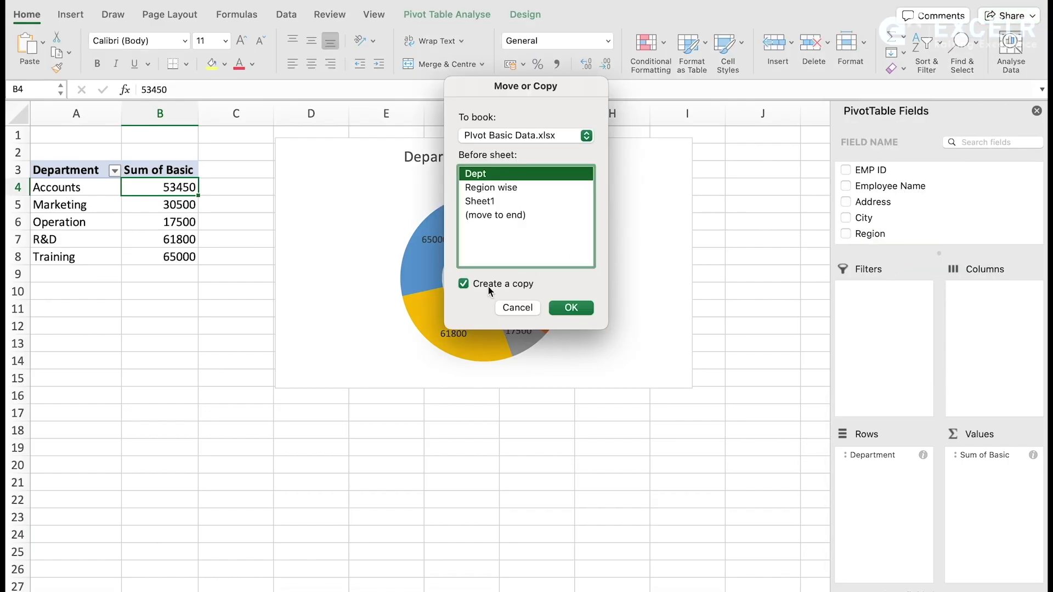
pyautogui.click(571, 307)
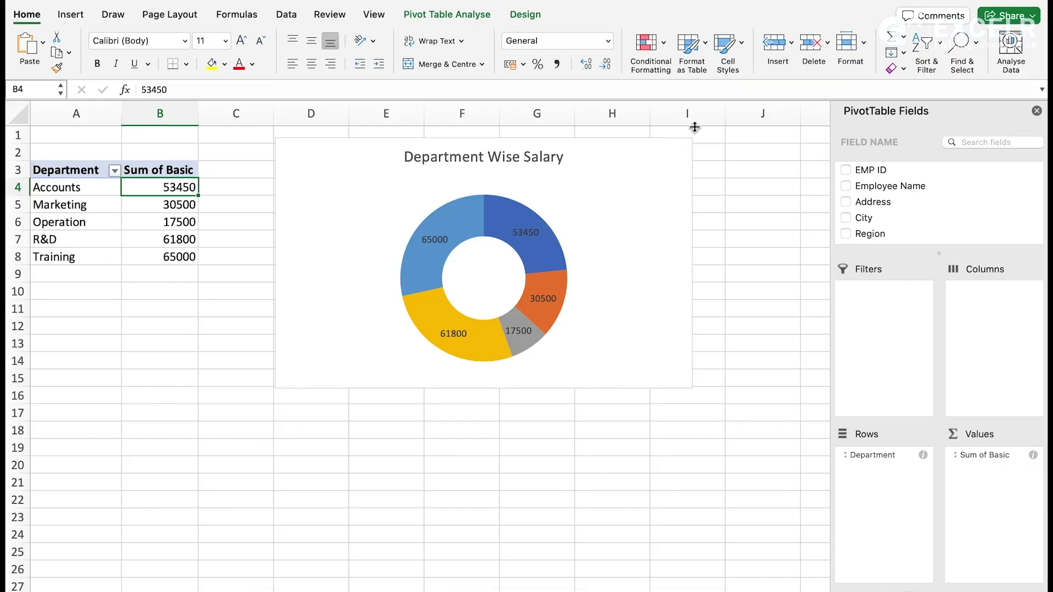
# - Add DOJ to the copied pivot and move it into the rows in place of Department
pyautogui.click(878, 204)
pyautogui.press('Down')
pyautogui.press('Down')
pyautogui.press('Down')
pyautogui.press('Down')
pyautogui.press('Down')
pyautogui.press('Down')
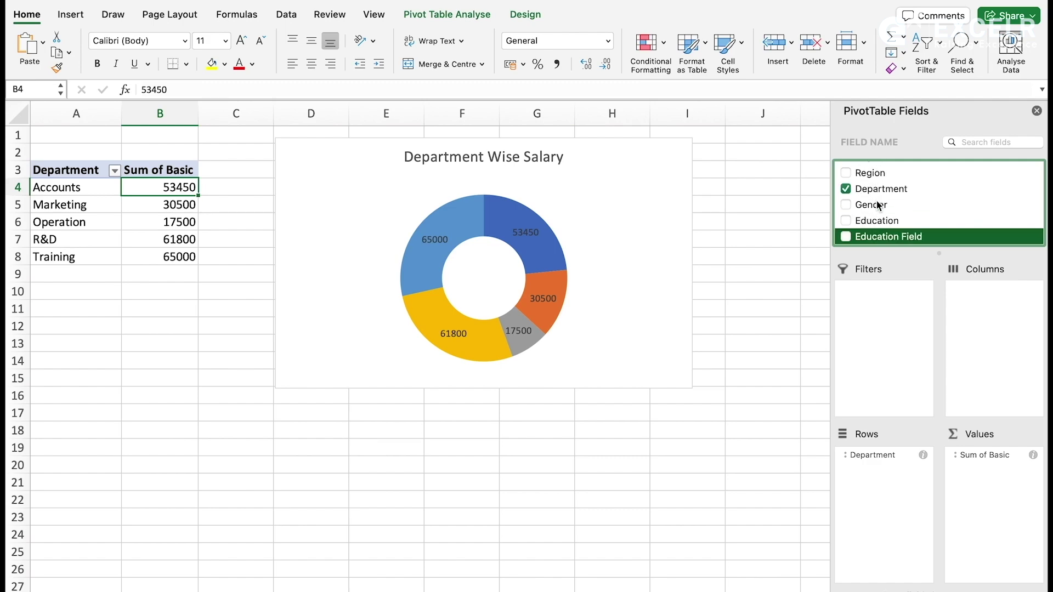
pyautogui.moveTo(884, 254); pyautogui.dragTo(893, 359)
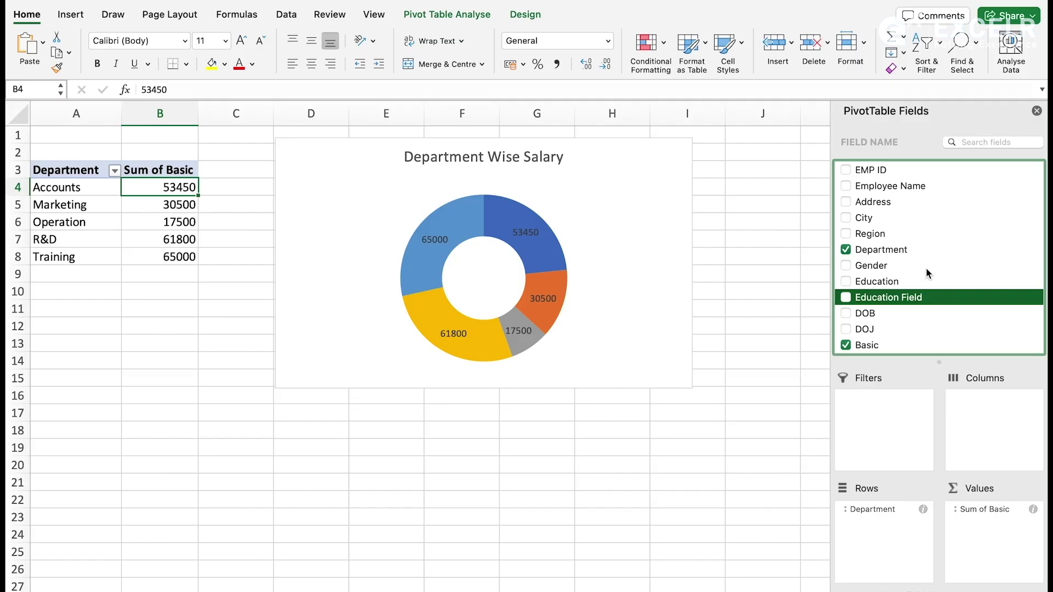
pyautogui.click(846, 330)
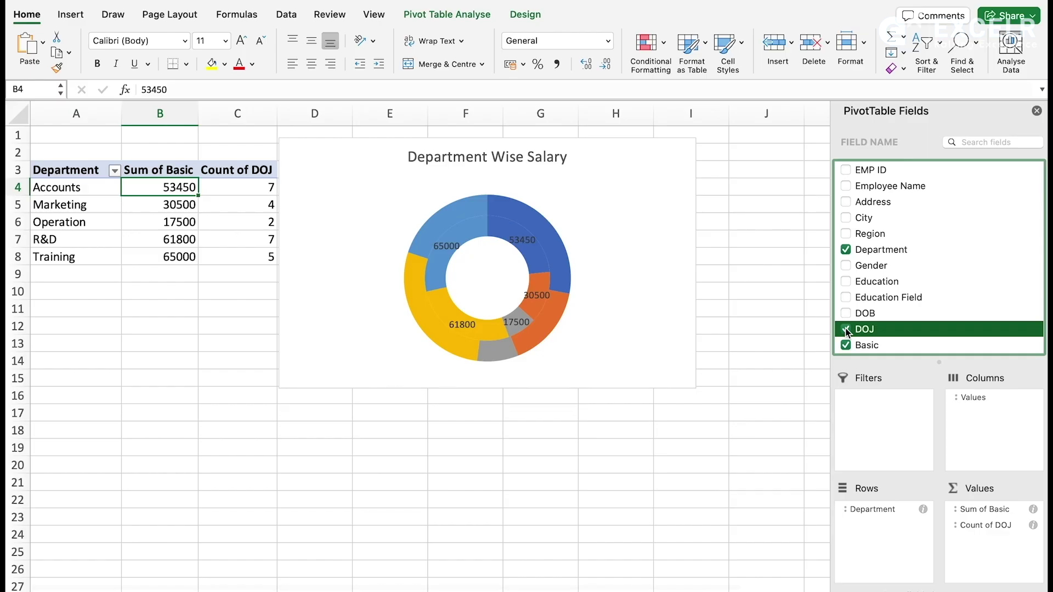
pyautogui.click(982, 525)
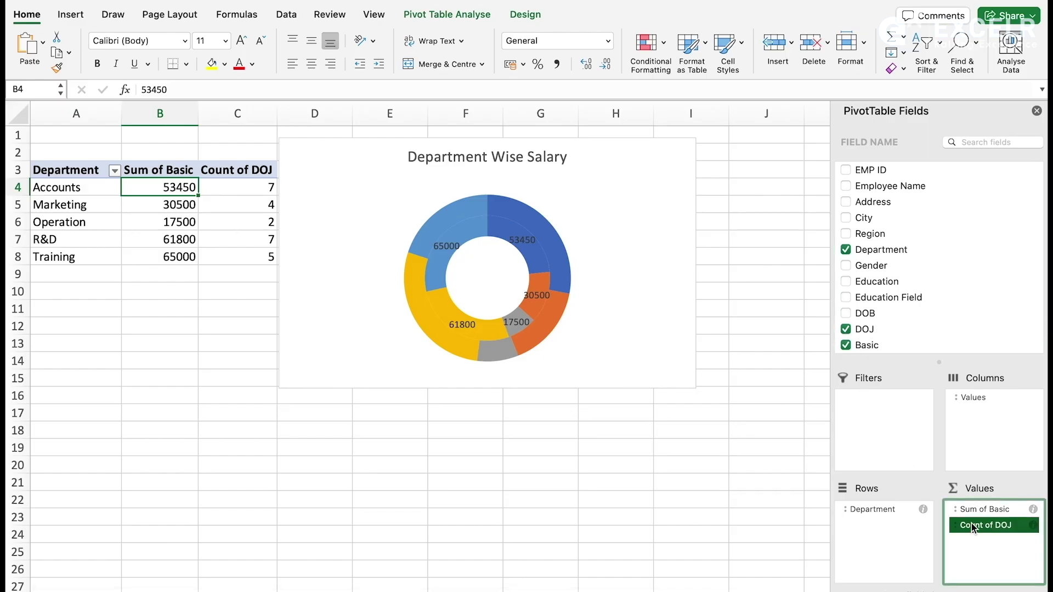
pyautogui.moveTo(887, 511); pyautogui.dragTo(725, 505)
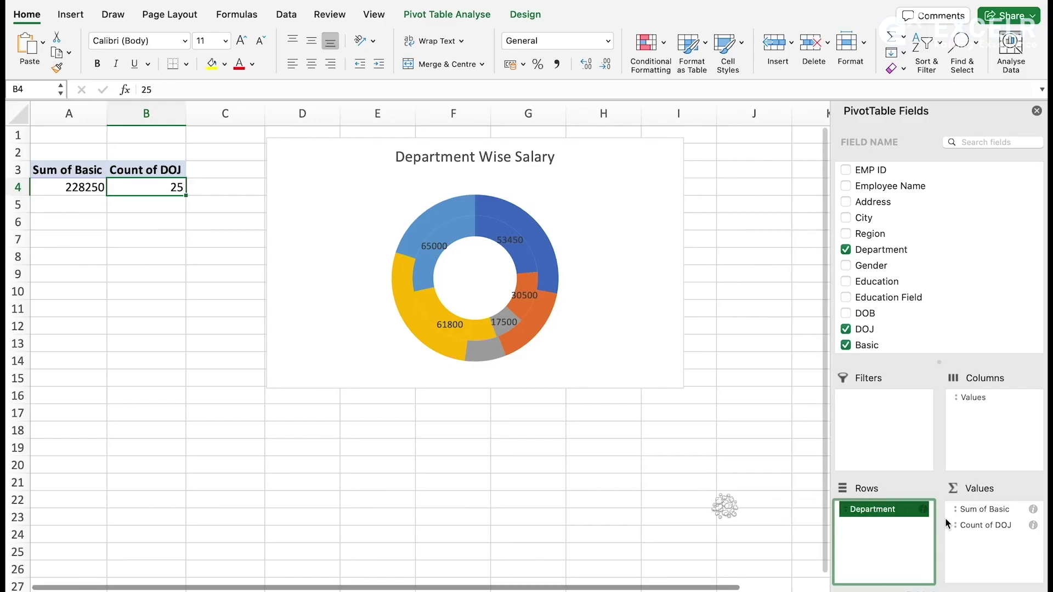
pyautogui.moveTo(982, 523); pyautogui.dragTo(879, 514)
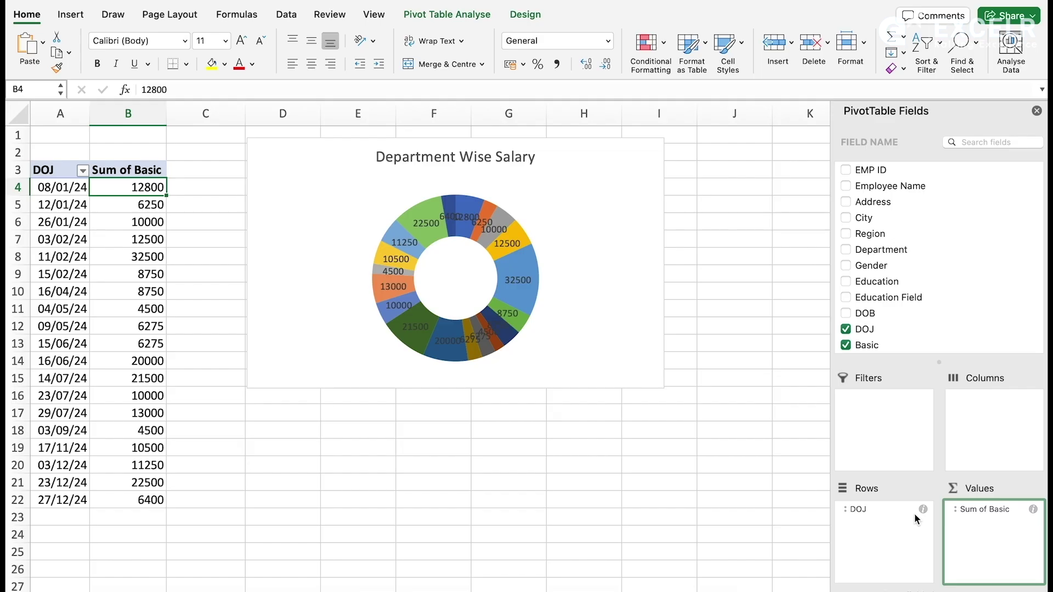
# - Remove DOJ from the pivot entirely, leaving only Sum of Basic 228250
pyautogui.click(924, 510)
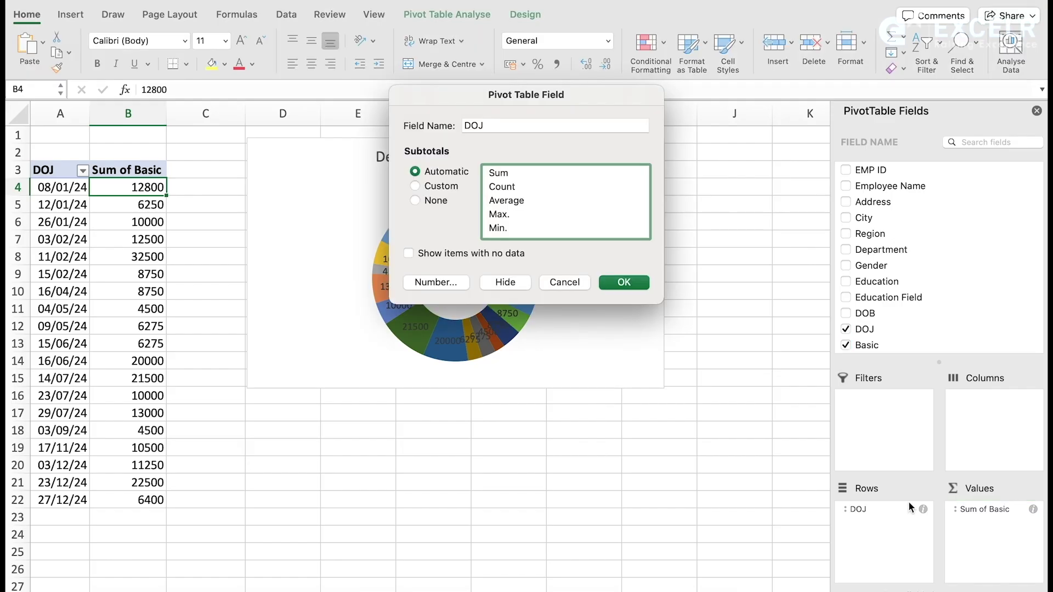
pyautogui.click(570, 283)
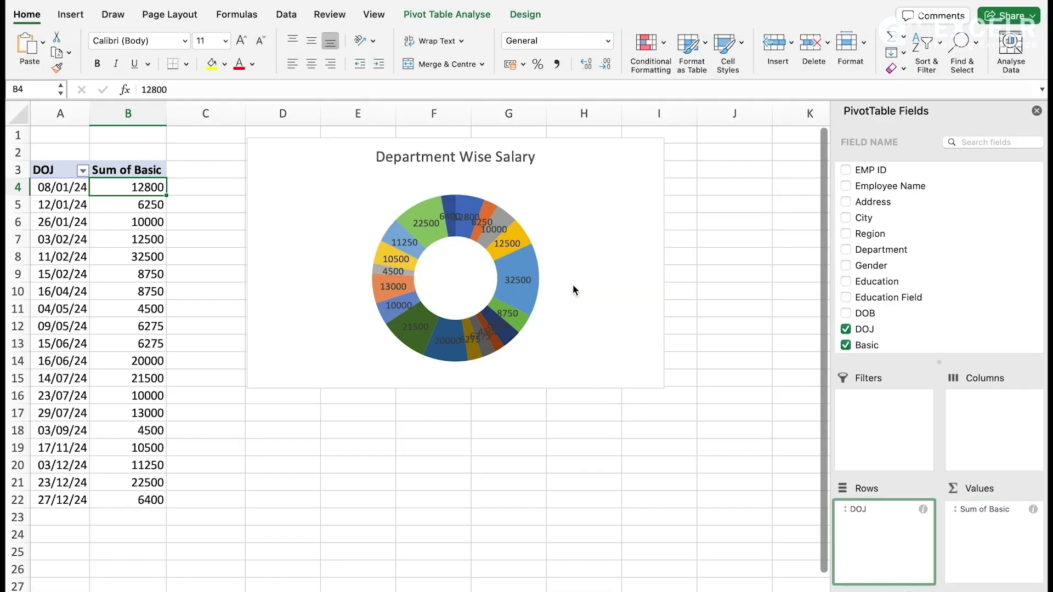
pyautogui.click(849, 516)
pyautogui.moveTo(870, 510); pyautogui.dragTo(799, 407)
pyautogui.click(851, 327)
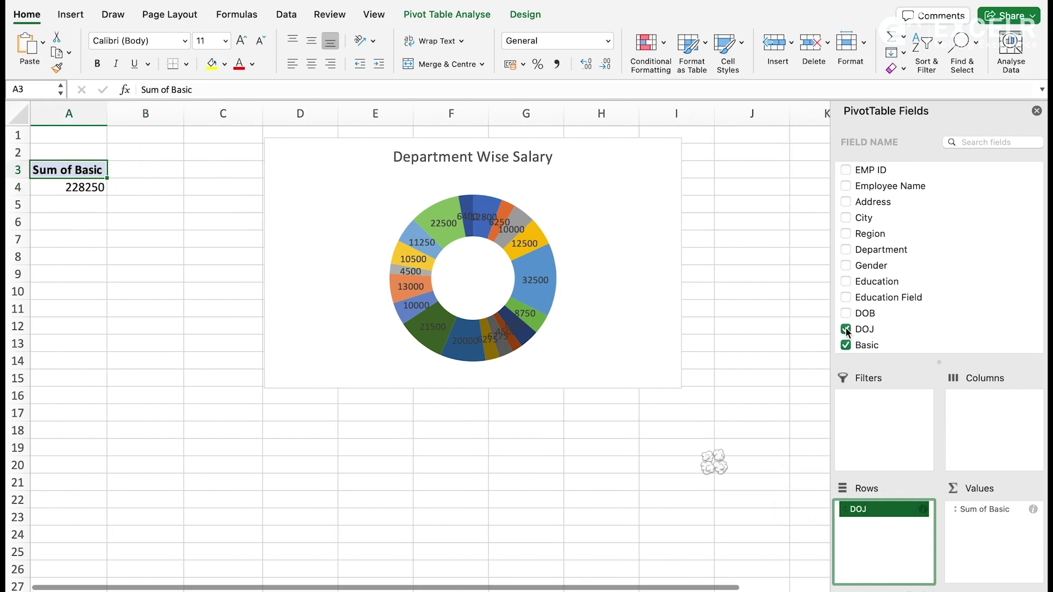
# - Rework the copied pivot to sum Basic by Education, B.Tech 20500 through MSC 6275
pyautogui.click(851, 328)
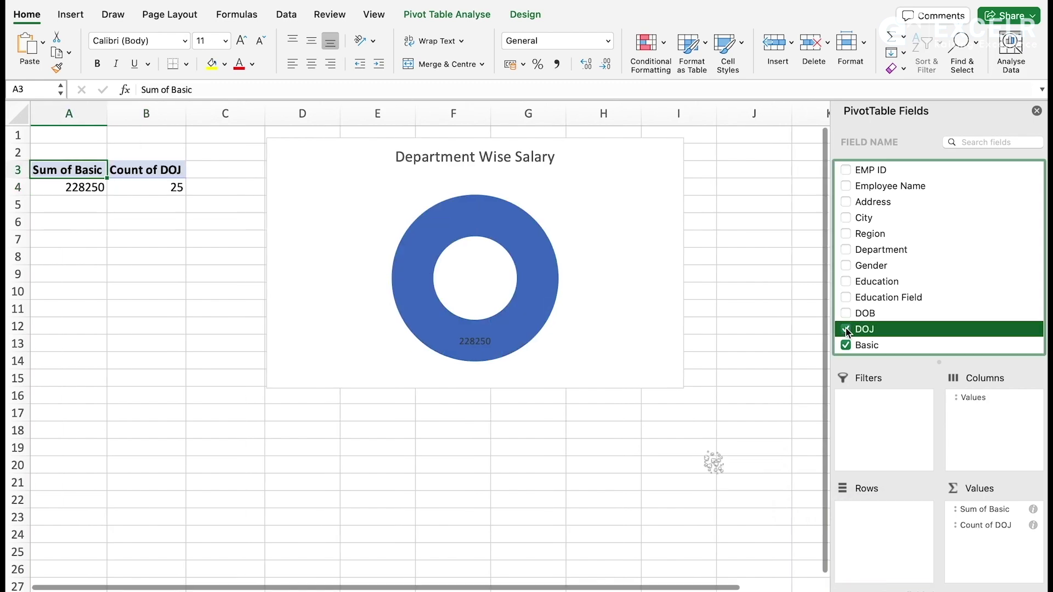
pyautogui.click(849, 281)
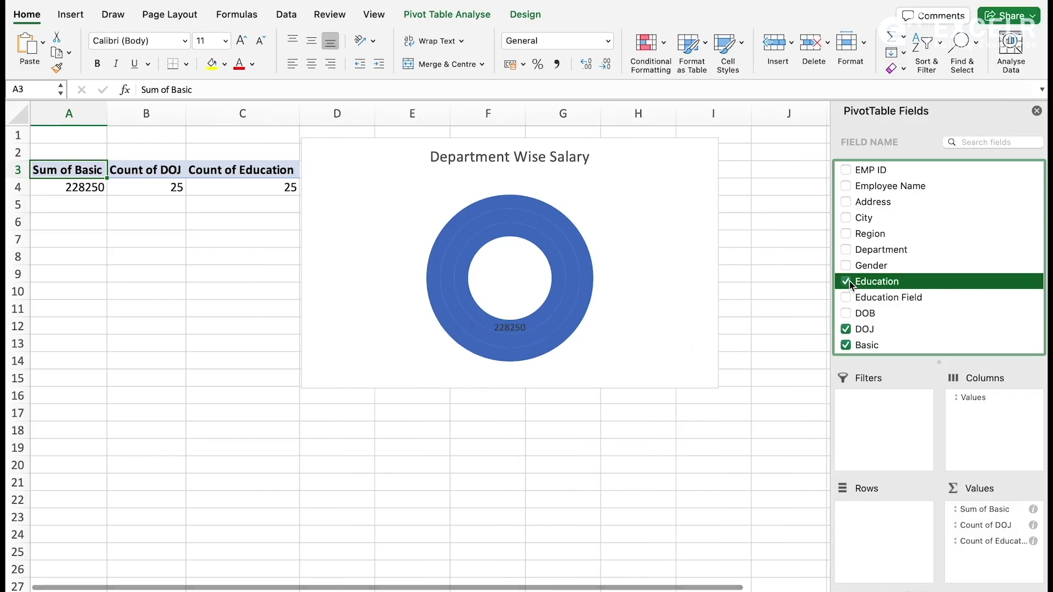
pyautogui.moveTo(998, 539); pyautogui.dragTo(887, 519)
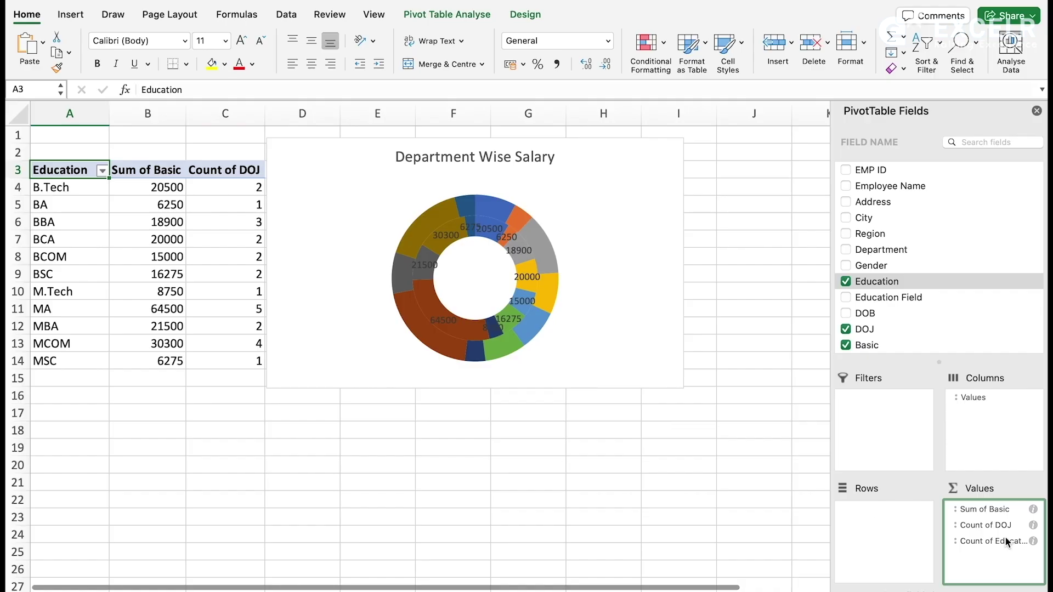
pyautogui.moveTo(992, 527); pyautogui.dragTo(716, 514)
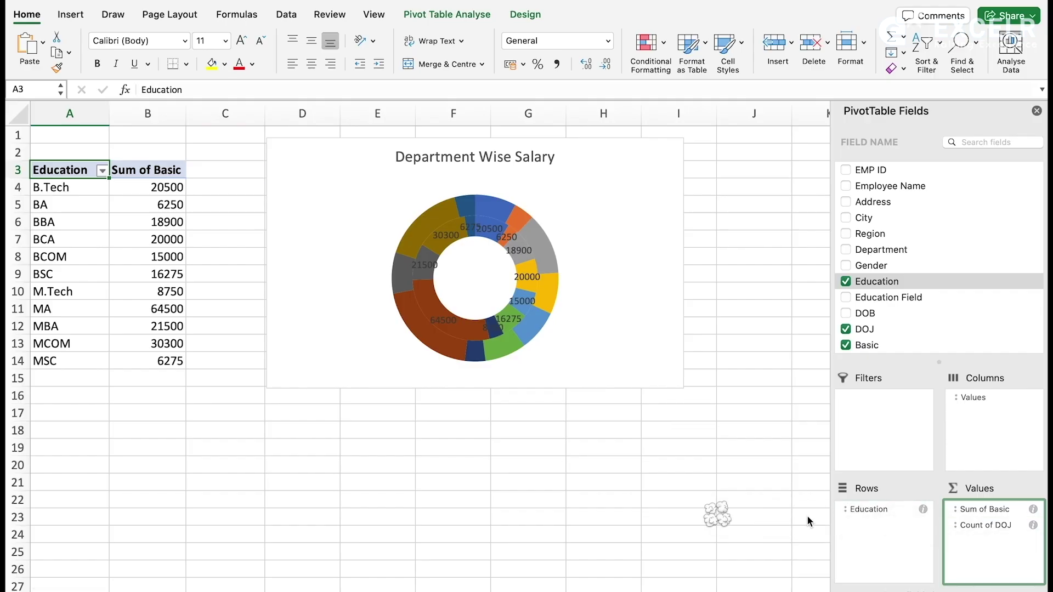
pyautogui.click(613, 172)
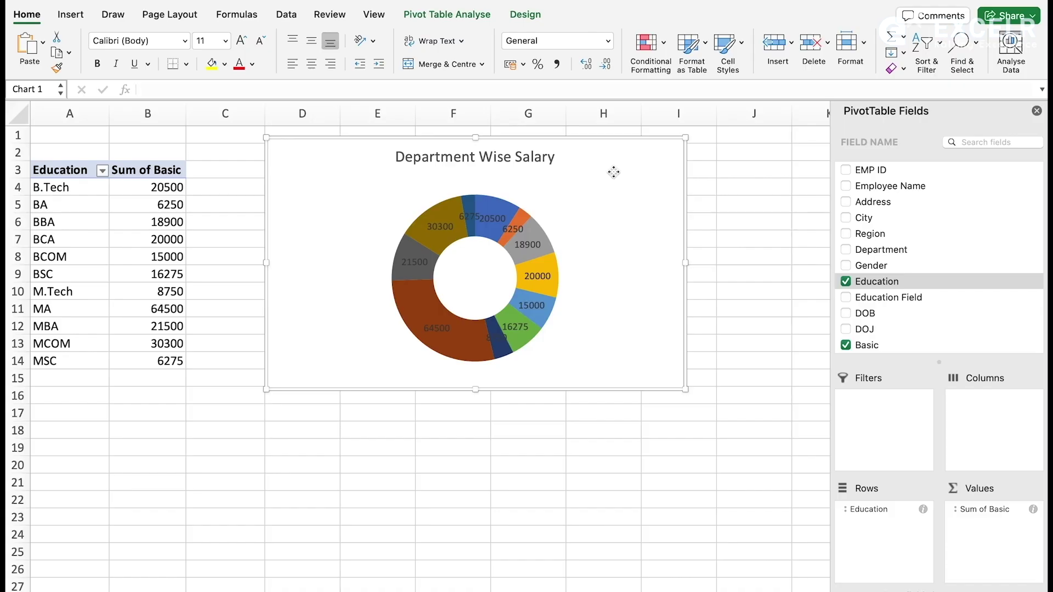
# - Convert the education doughnut pivot chart into a Line chart
pyautogui.click(534, 20)
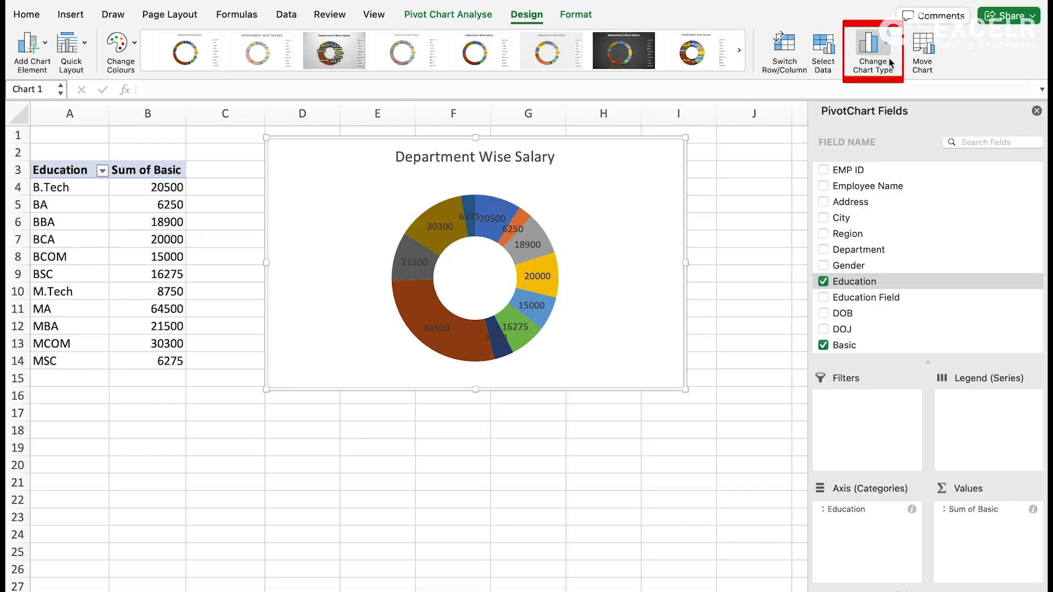
pyautogui.click(872, 46)
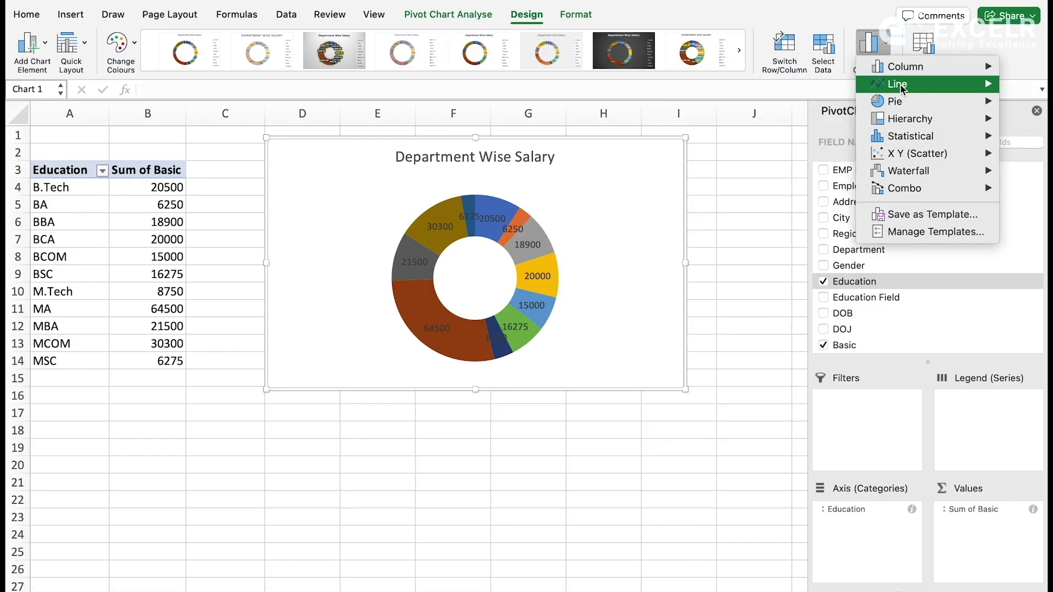
pyautogui.moveTo(901, 88)
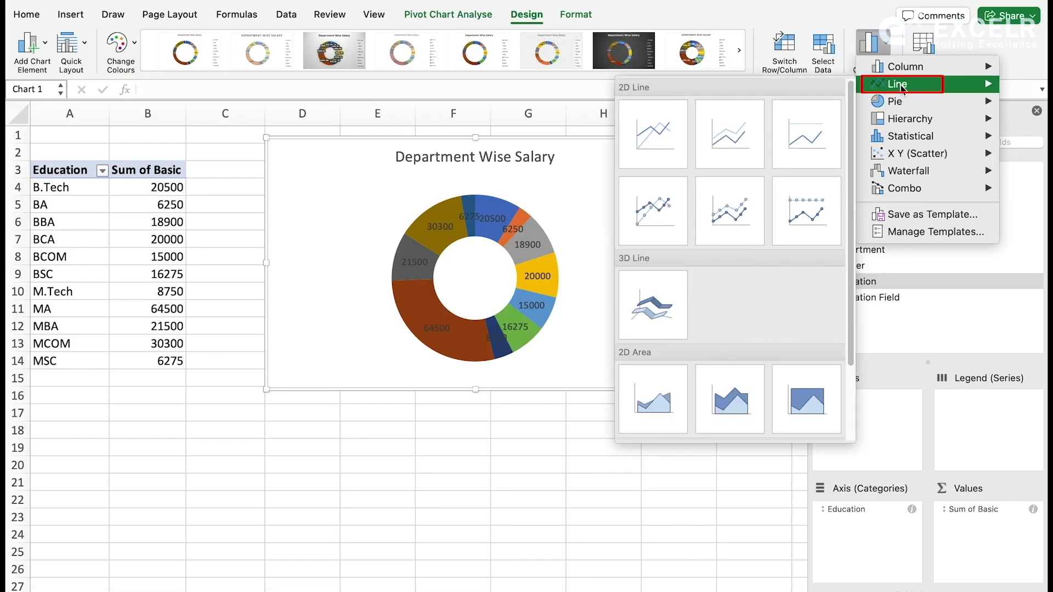
pyautogui.click(738, 133)
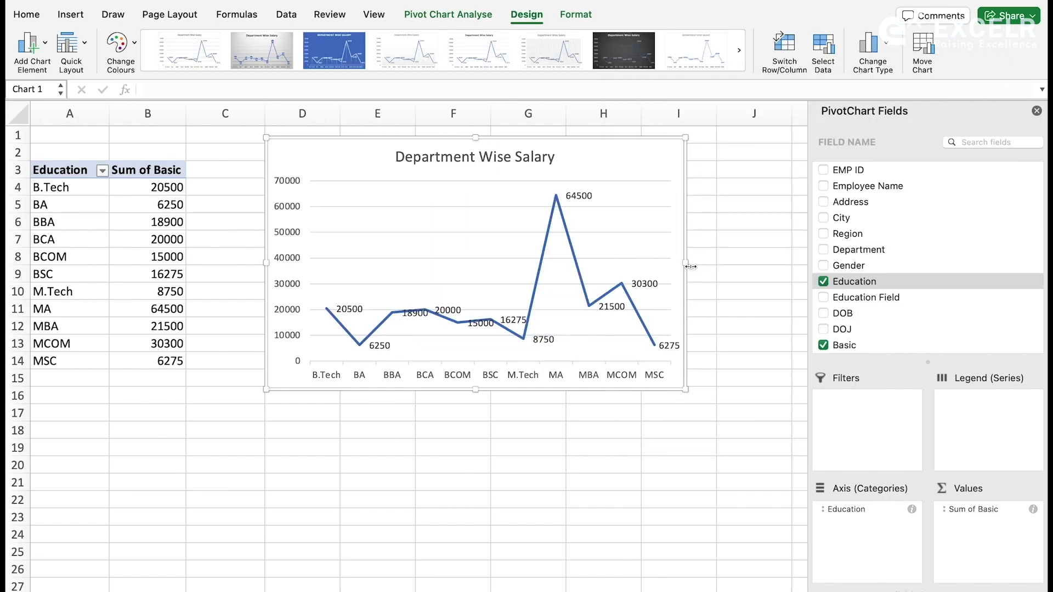
# - Stretch the line chart wider on both sides and delete its vertical axis and gridlines
pyautogui.moveTo(691, 266); pyautogui.dragTo(774, 268)
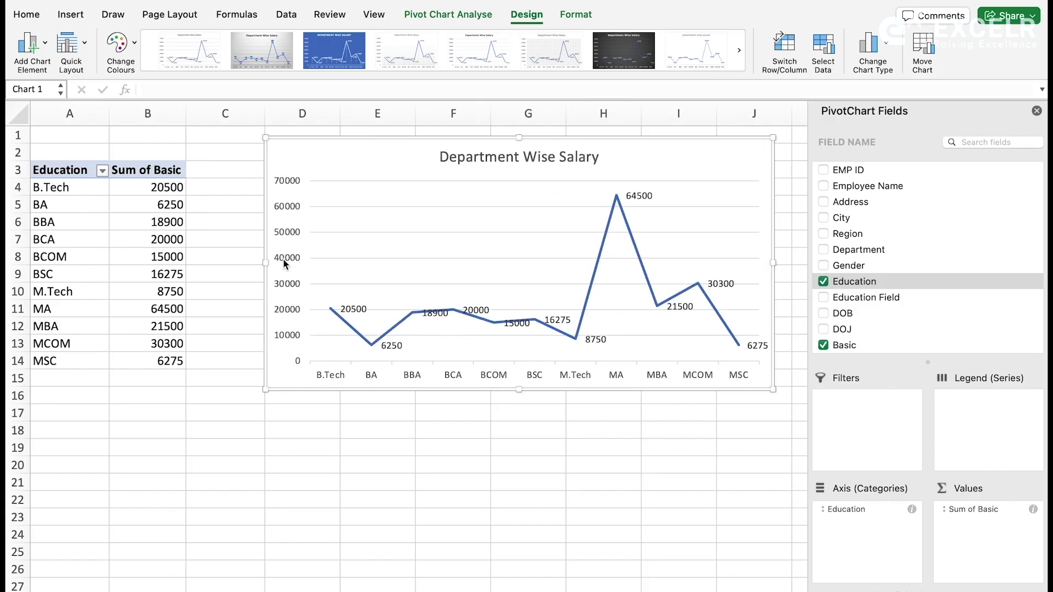
pyautogui.moveTo(263, 264); pyautogui.dragTo(218, 263)
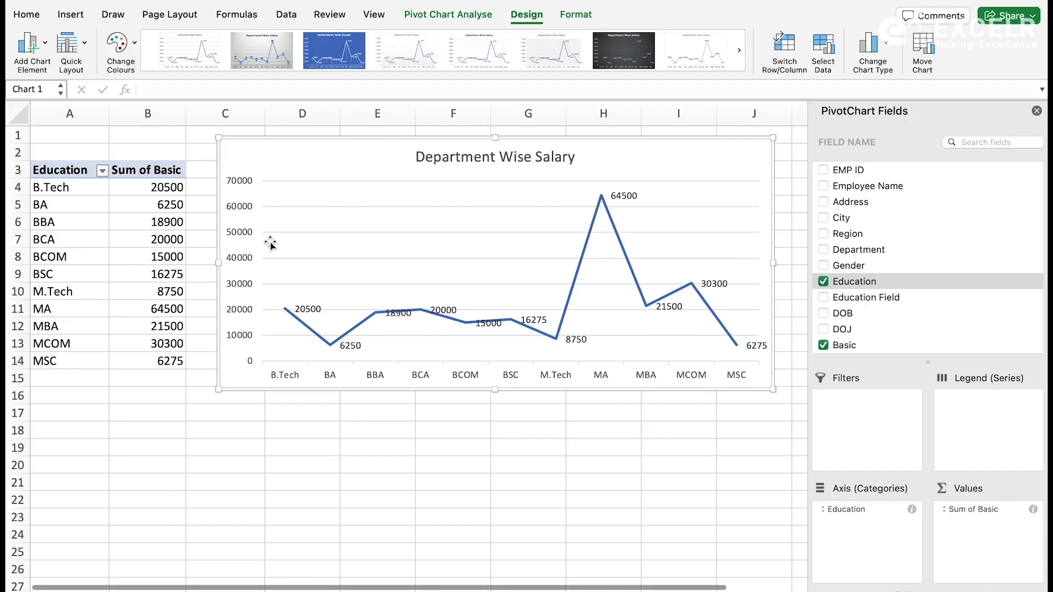
pyautogui.click(242, 231)
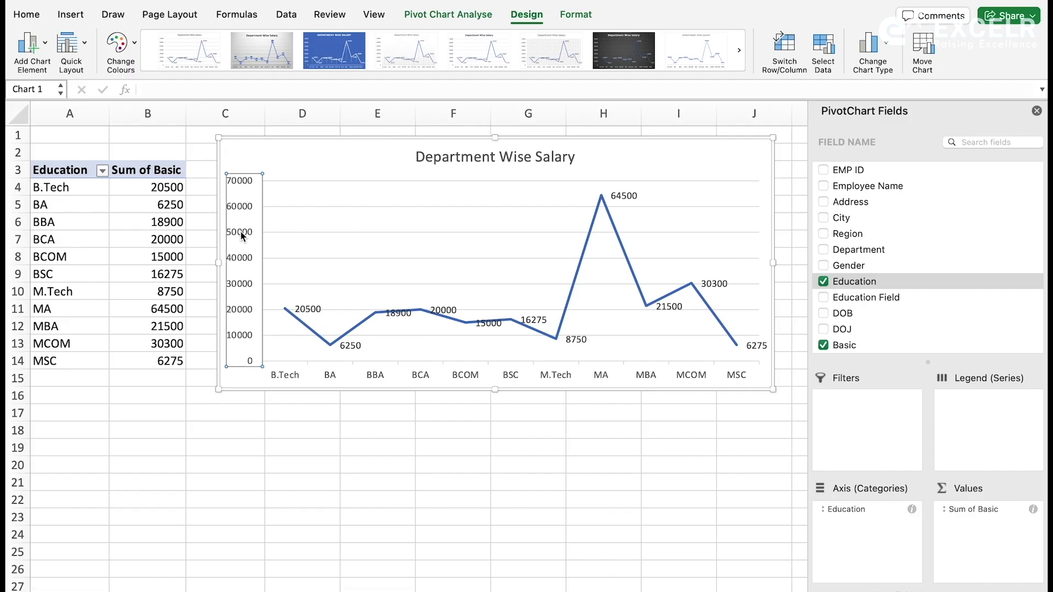
pyautogui.press('Delete')
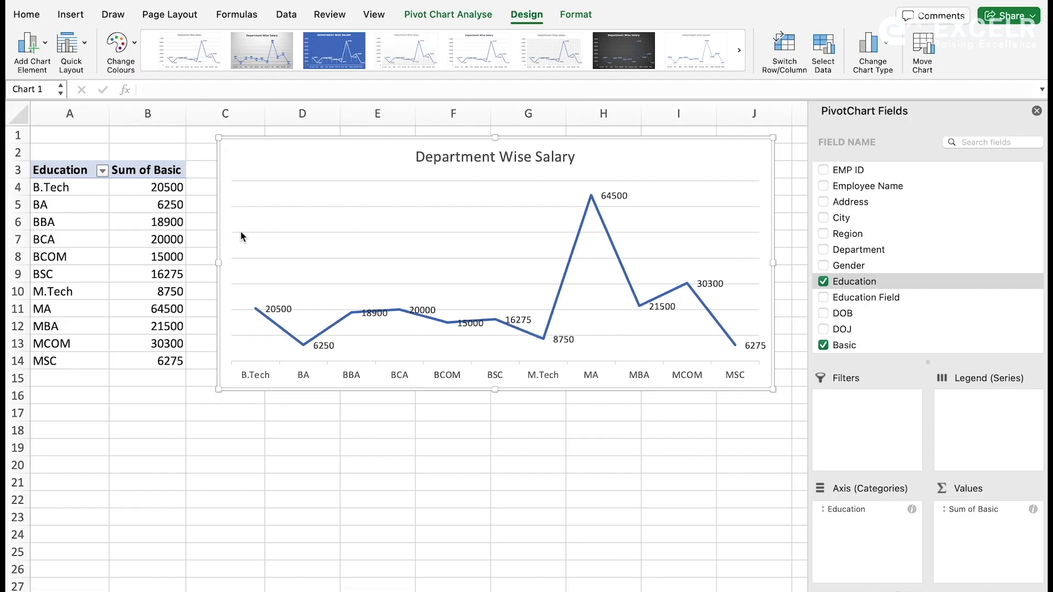
pyautogui.click(493, 206)
pyautogui.press('Delete')
# - Replace 'Department' with 'Education' so the chart title reads 'Education Wise Salary'
pyautogui.click(471, 157)
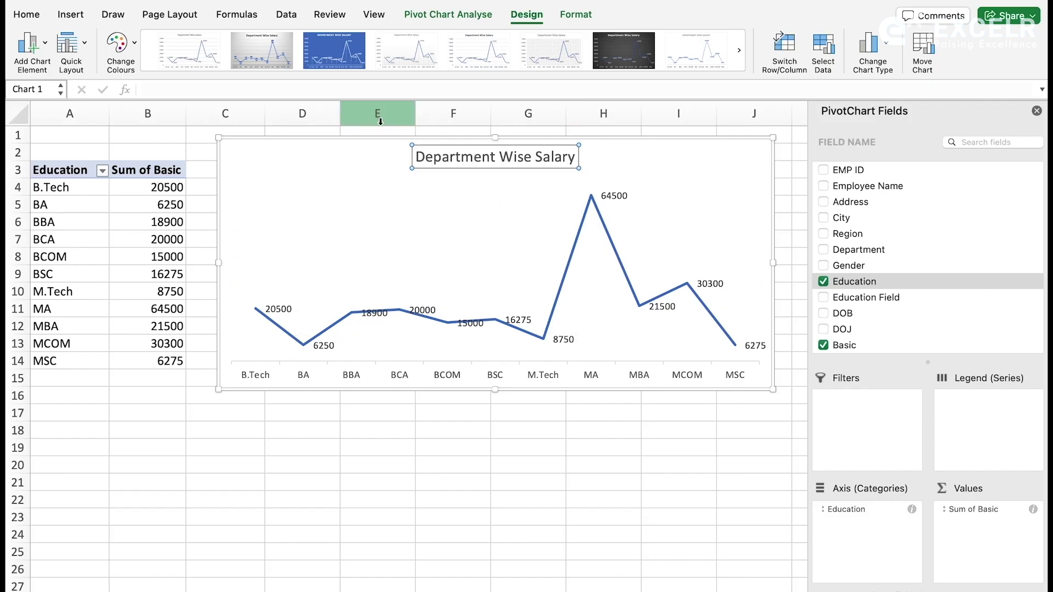
pyautogui.click(499, 157)
pyautogui.press('BackSpace')
pyautogui.press('BackSpace')
pyautogui.press('BackSpace')
pyautogui.press('BackSpace')
pyautogui.press('BackSpace')
pyautogui.press('BackSpace')
pyautogui.press('BackSpace')
pyautogui.press('BackSpace')
pyautogui.press('BackSpace')
pyautogui.press('BackSpace')
pyautogui.press('BackSpace')
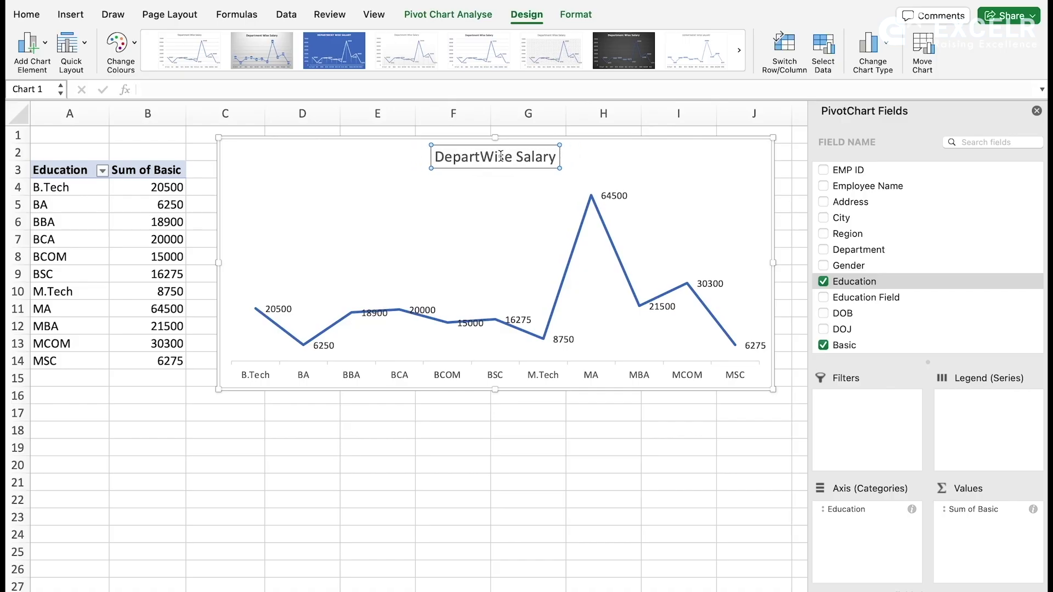
pyautogui.write('Educat')
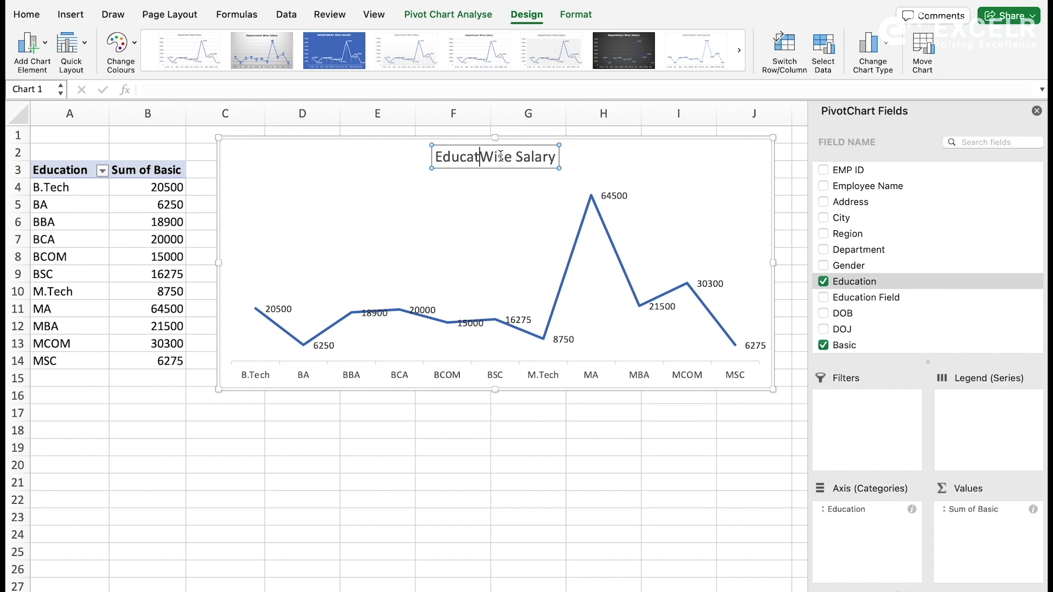
pyautogui.write('ion')
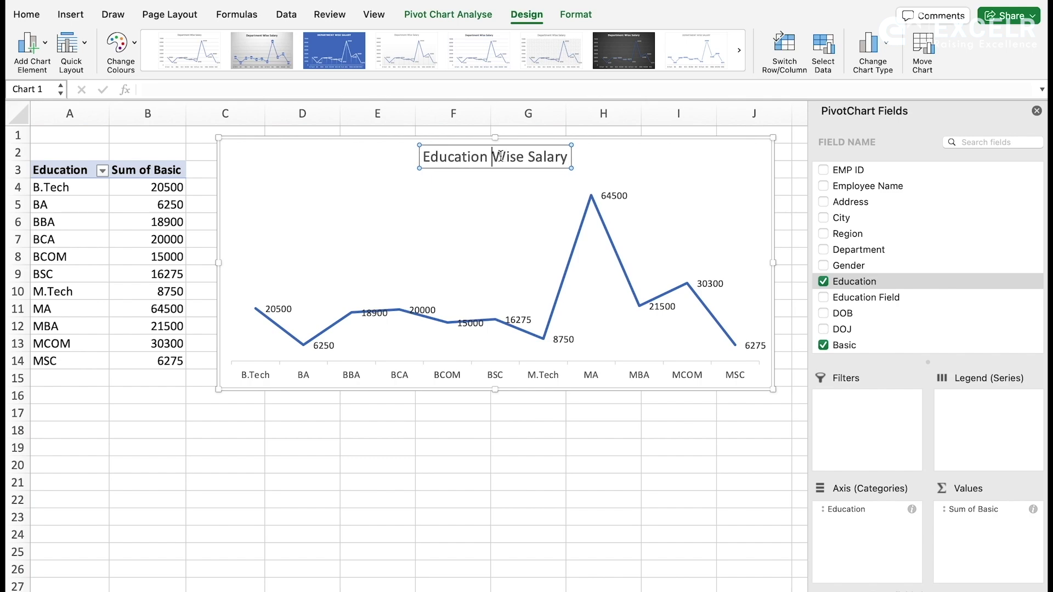
pyautogui.click(460, 447)
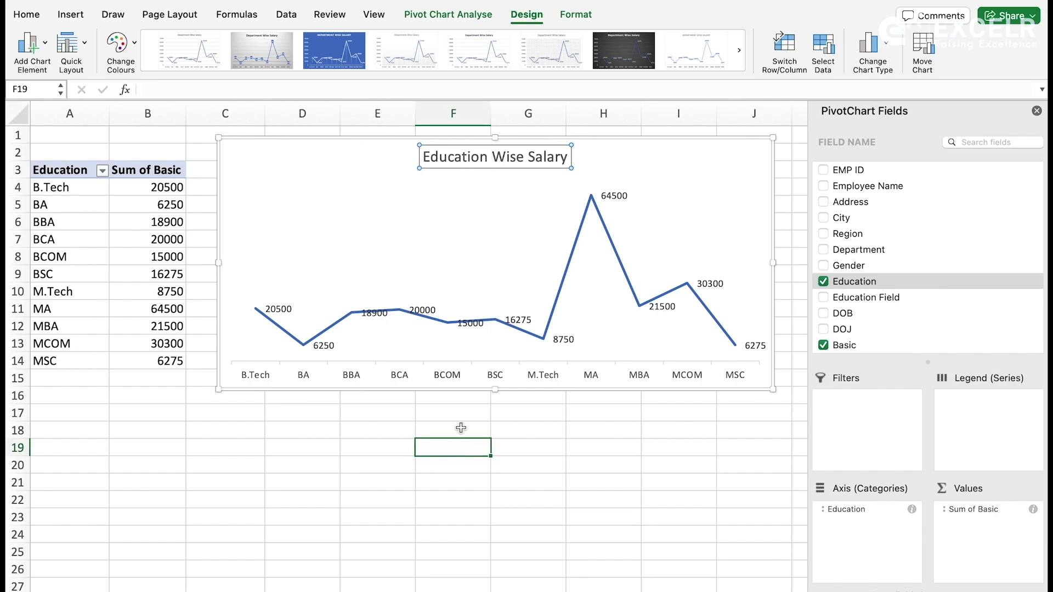
pyautogui.click(470, 323)
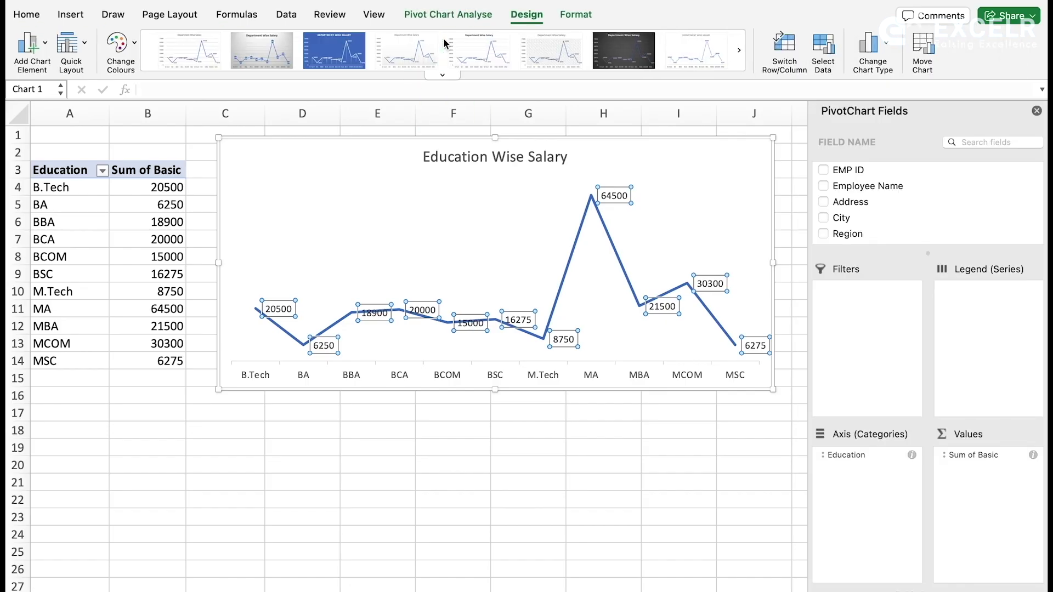
# - Position the line chart's data labels at Outside End
pyautogui.click(45, 50)
pyautogui.moveTo(101, 123)
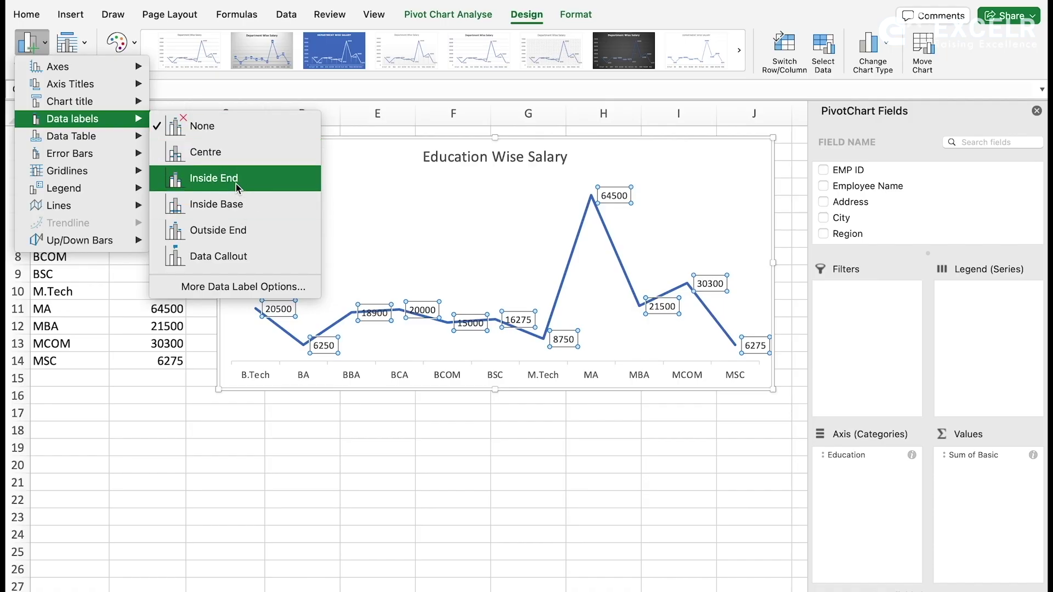
pyautogui.click(235, 229)
pyautogui.click(569, 507)
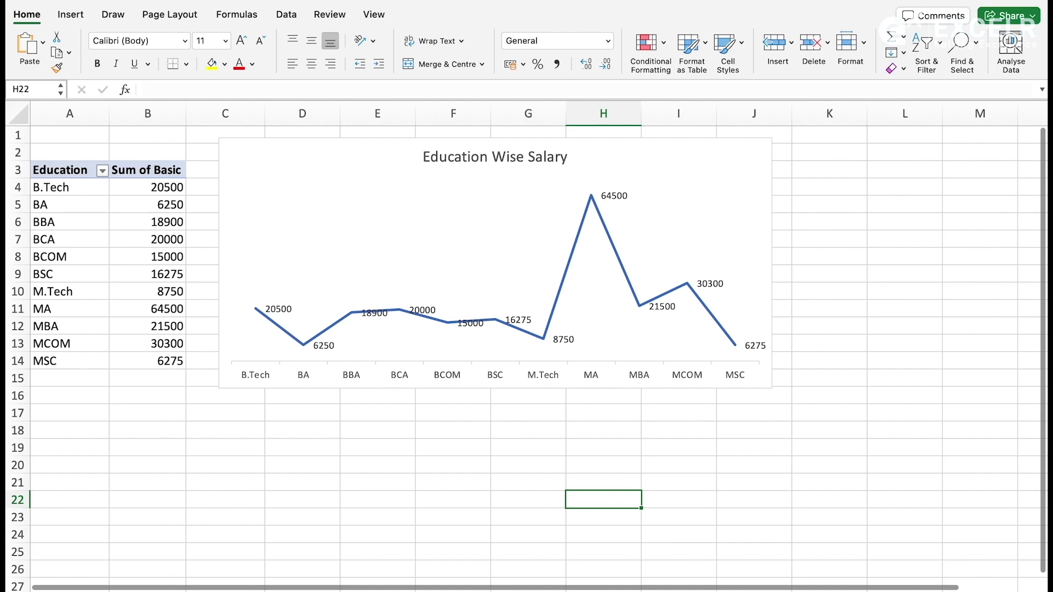
# - Rename the current sheet, then move to the Region Wise Salary sheet
pyautogui.click(867, 39)
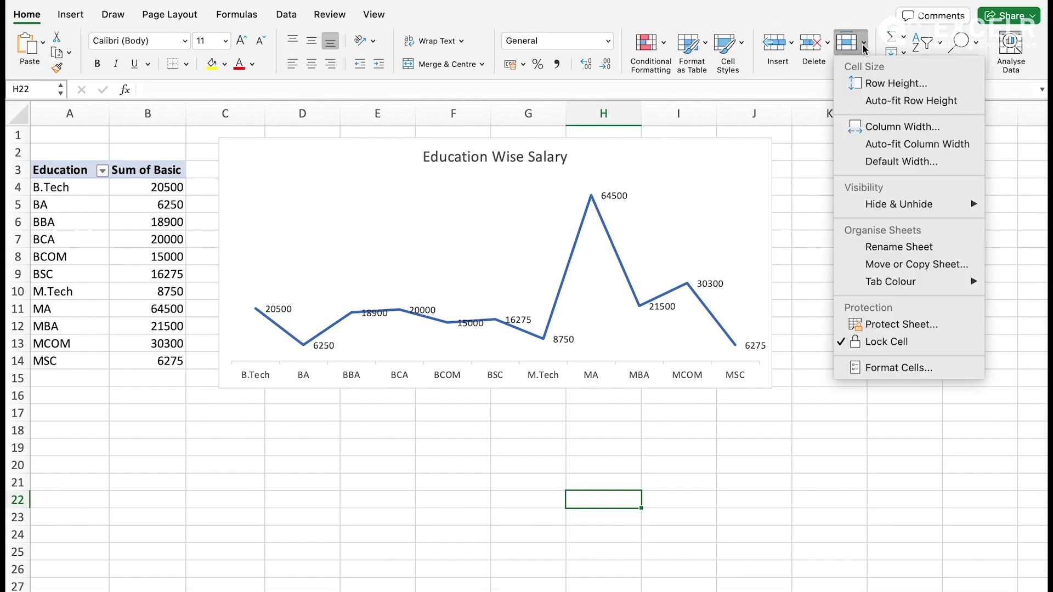
pyautogui.click(893, 246)
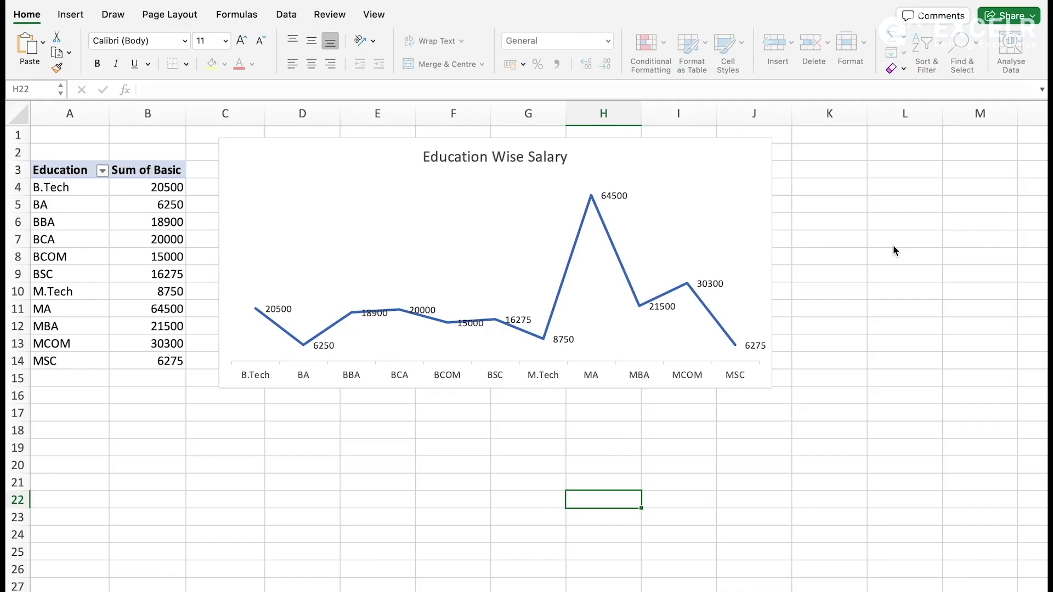
pyautogui.click(832, 446)
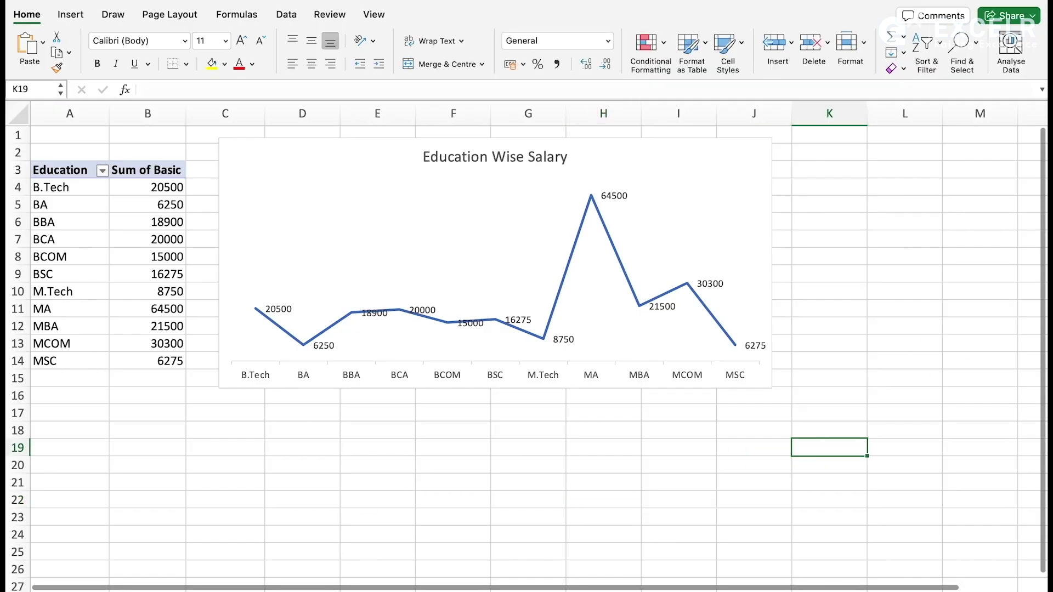
pyautogui.hotkey('ctrl', 'pagedown')
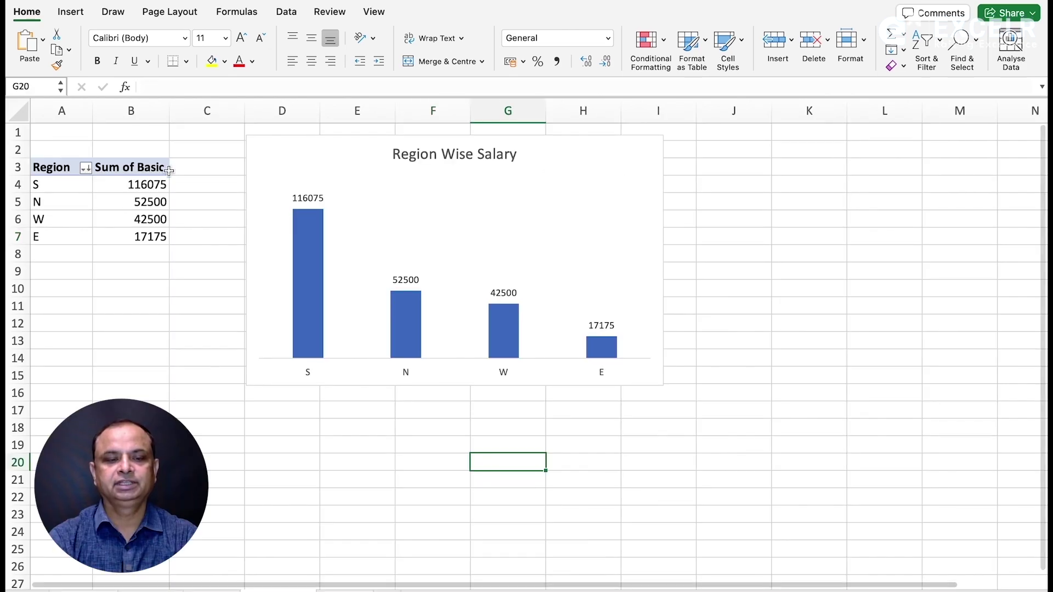
# - Insert Gender and Education Field slicers from the region pivot table
pyautogui.click(131, 184)
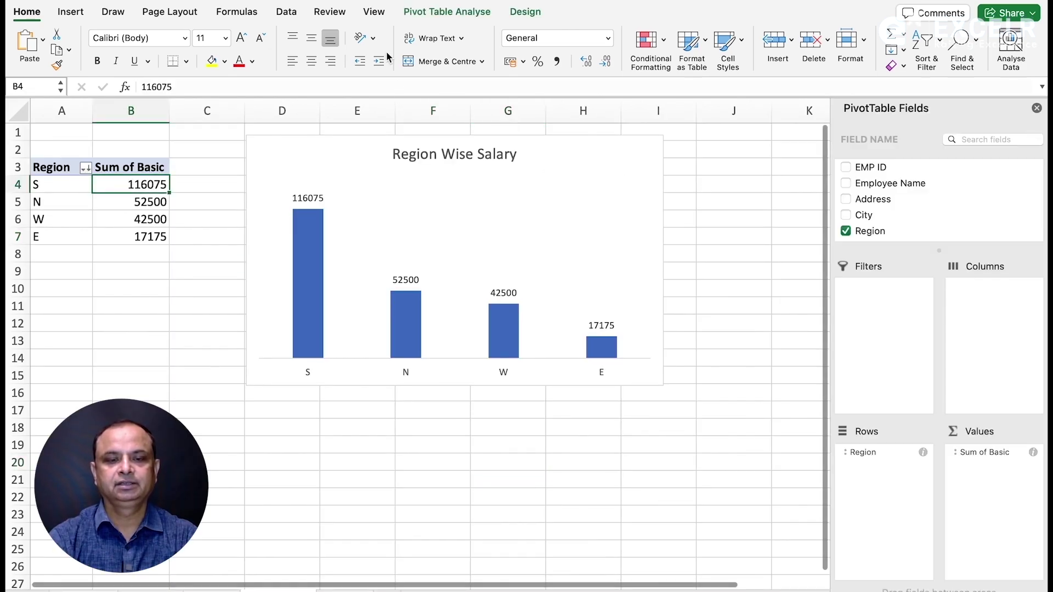
pyautogui.click(472, 12)
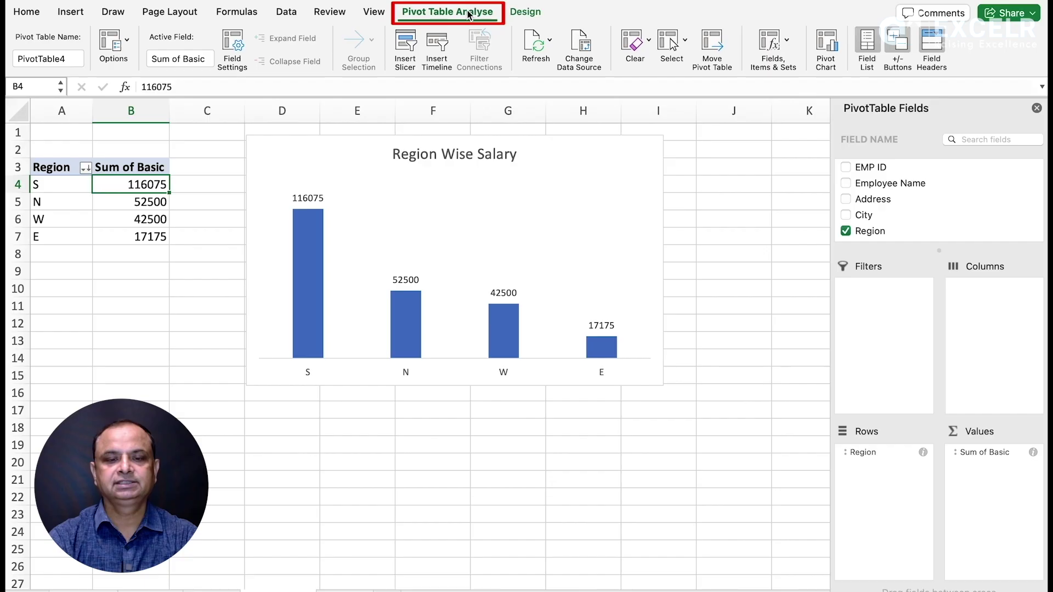
pyautogui.click(406, 49)
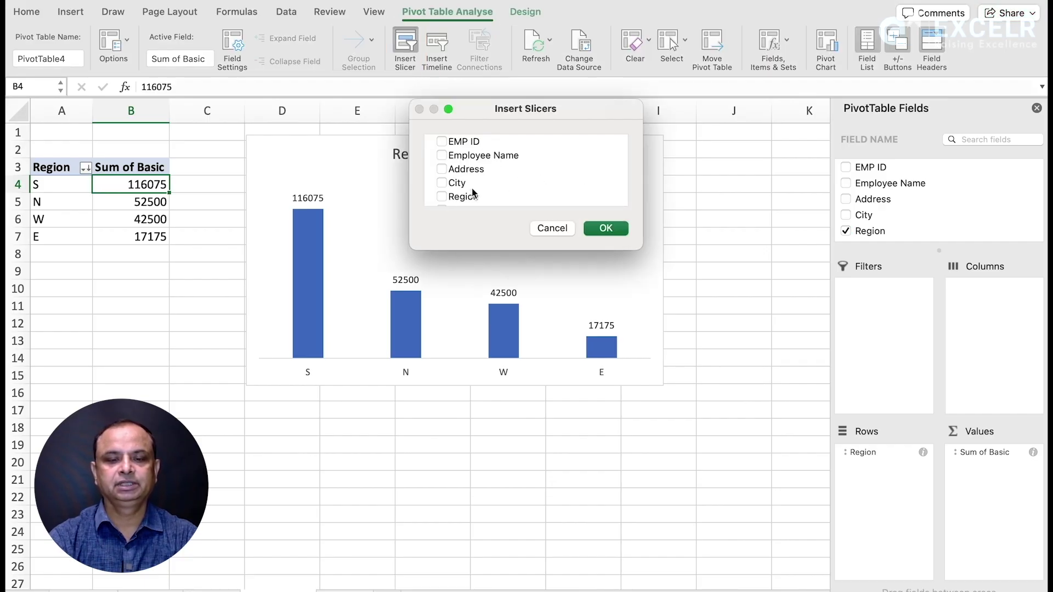
pyautogui.moveTo(493, 253); pyautogui.dragTo(500, 398)
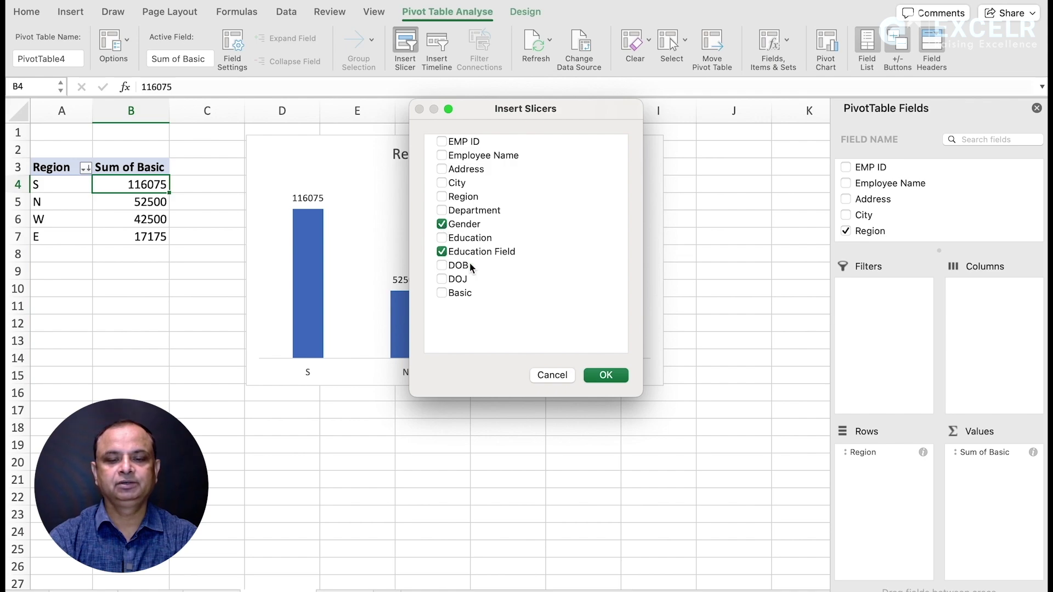
pyautogui.click(615, 379)
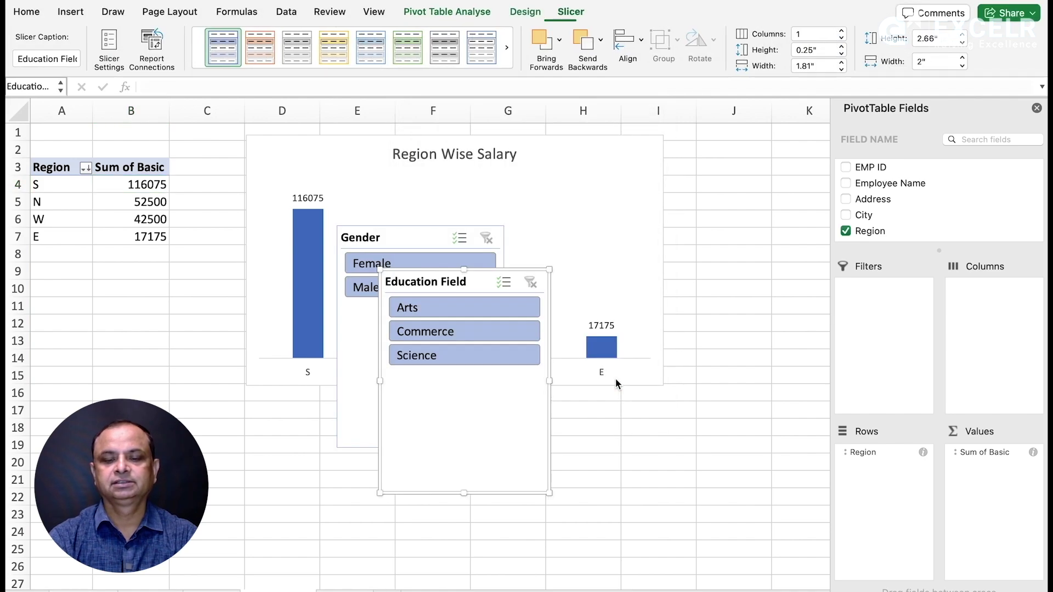
# - Place the shortened Education Field slicer beside the chart with the shortened Gender slicer below
pyautogui.moveTo(463, 279); pyautogui.dragTo(809, 131)
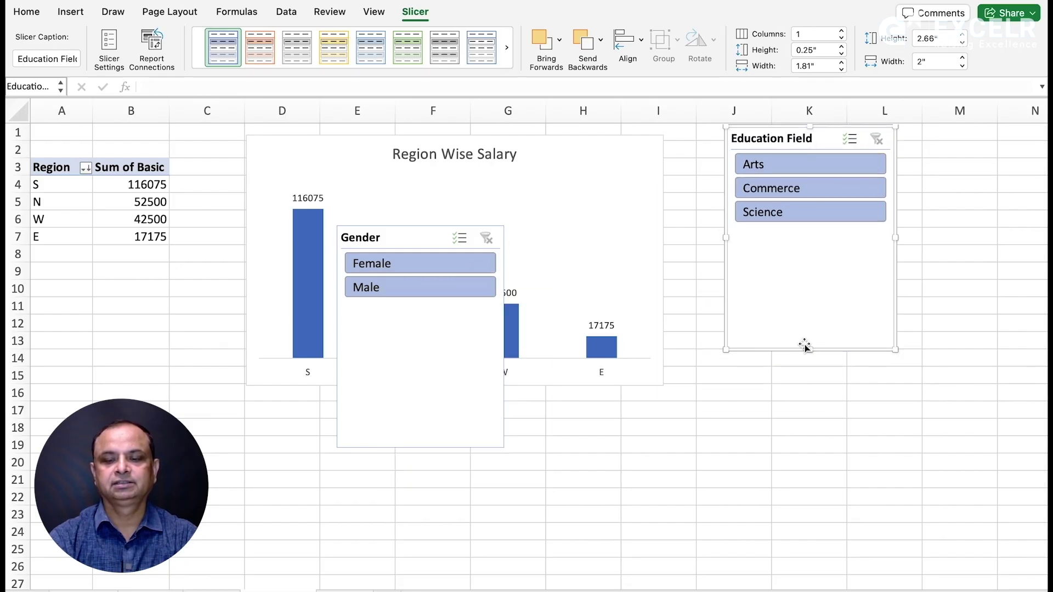
pyautogui.moveTo(809, 350); pyautogui.dragTo(808, 239)
pyautogui.moveTo(399, 239); pyautogui.dragTo(789, 255)
pyautogui.moveTo(812, 465); pyautogui.dragTo(807, 332)
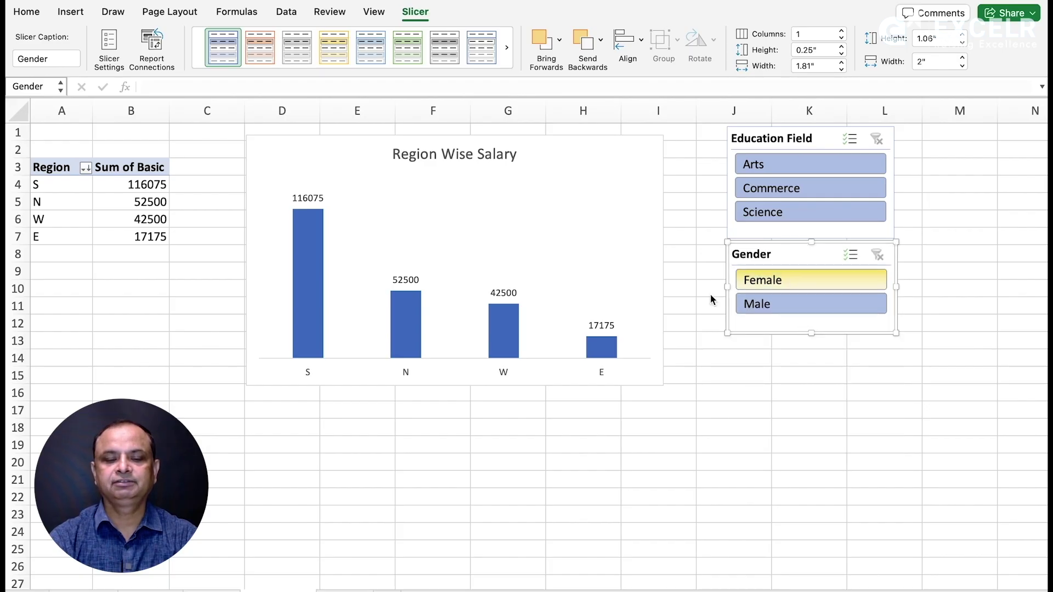
pyautogui.click(773, 139)
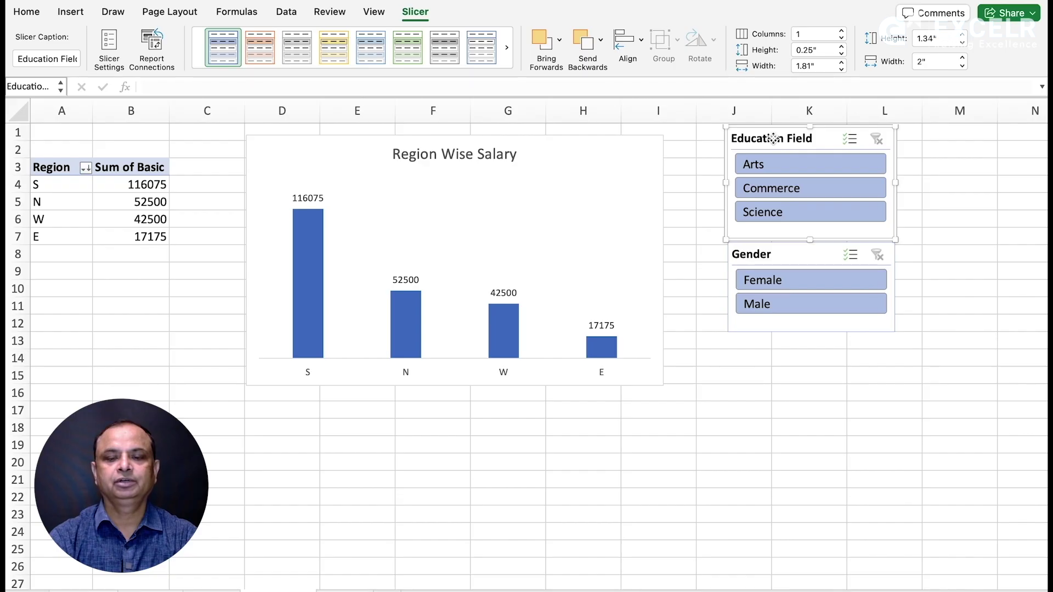
pyautogui.click(149, 46)
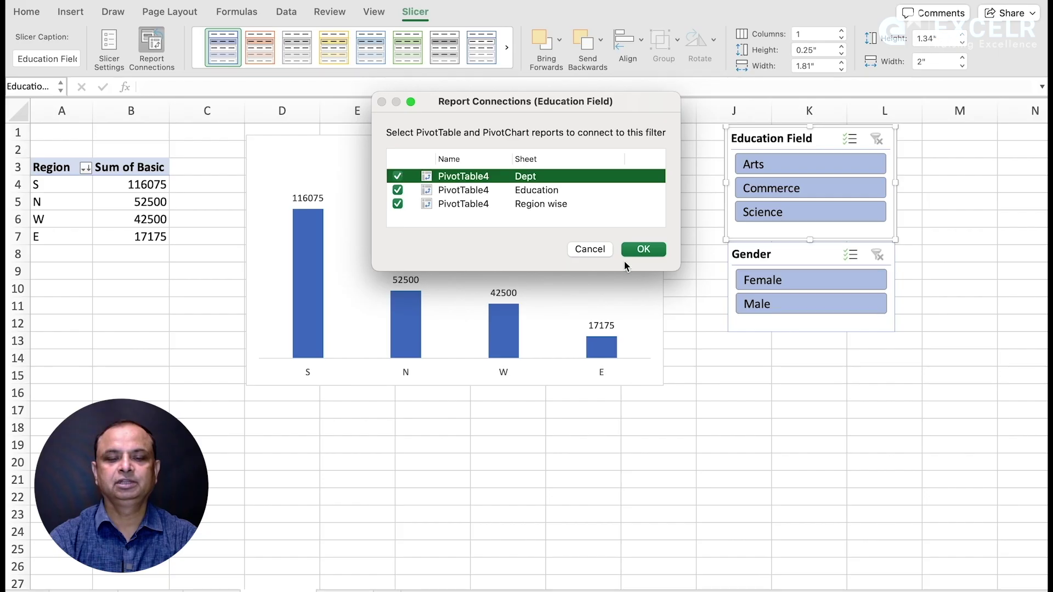
# - Link the Education Field and Gender slicers to the Dept, Education and Region wise pivots
pyautogui.click(645, 250)
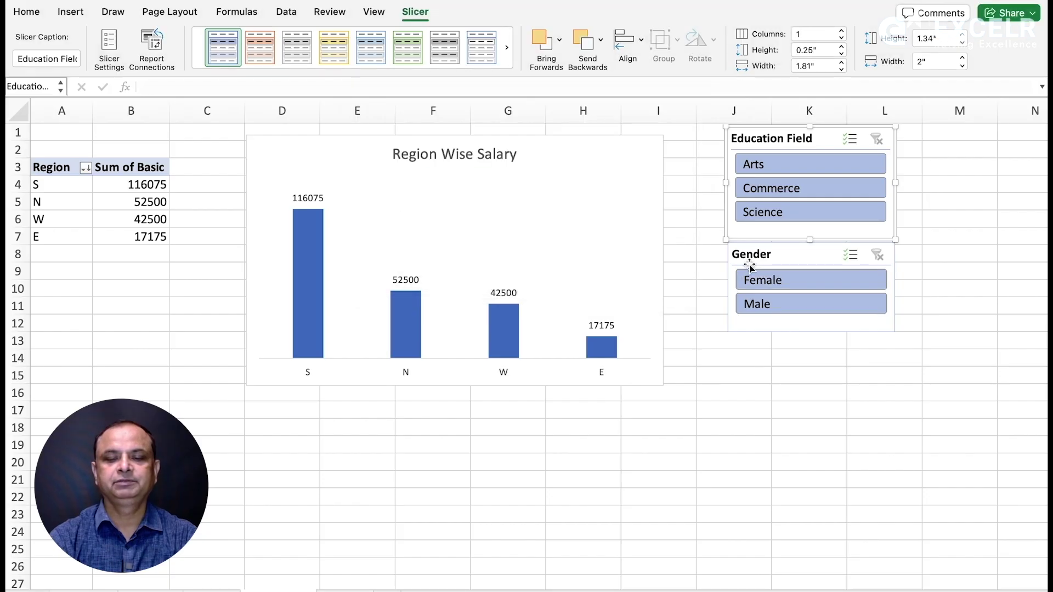
pyautogui.click(779, 254)
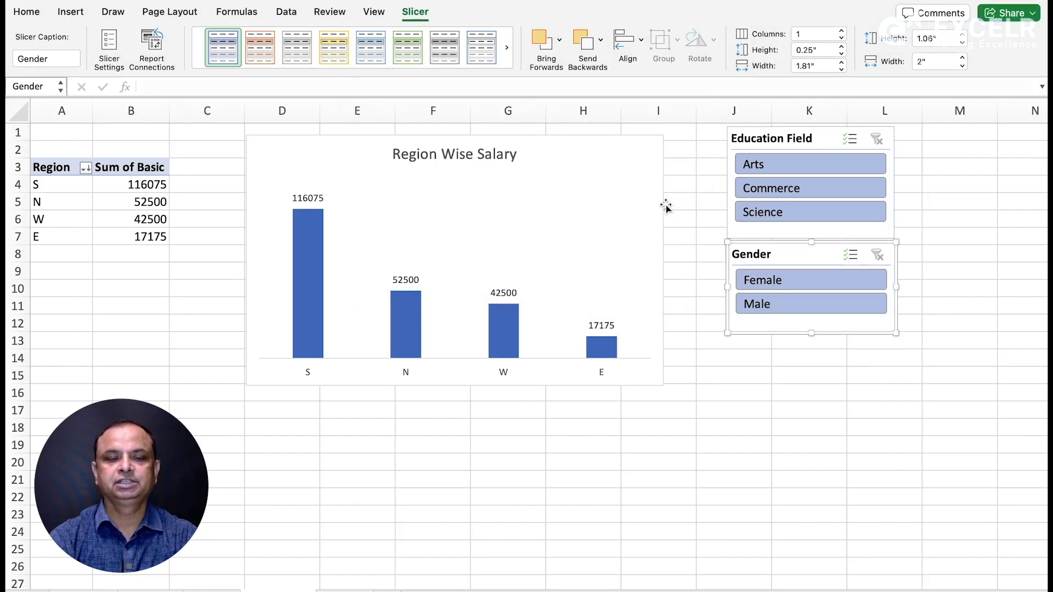
pyautogui.click(150, 46)
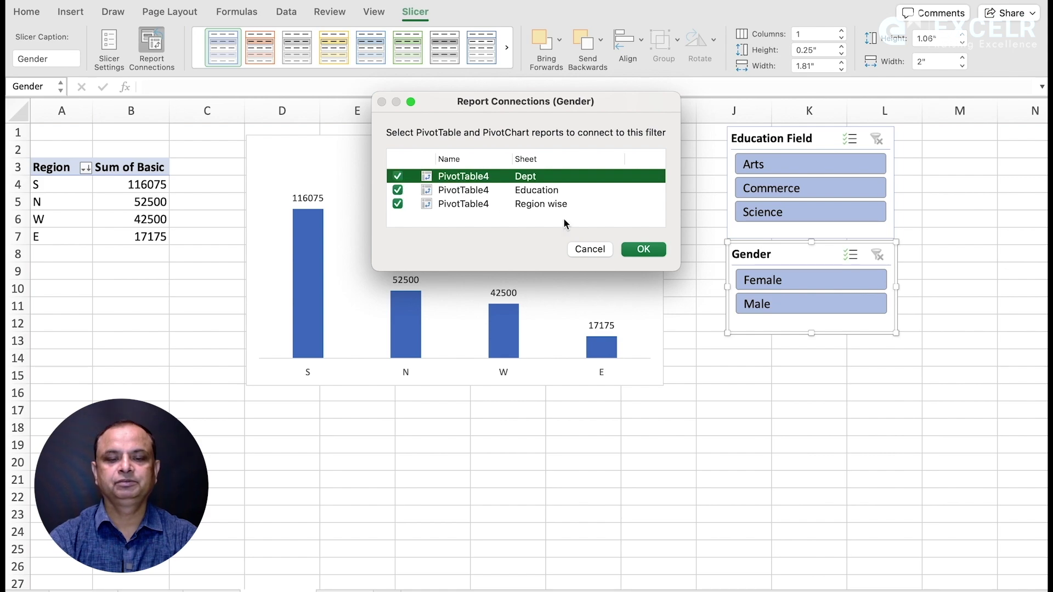
pyautogui.click(655, 251)
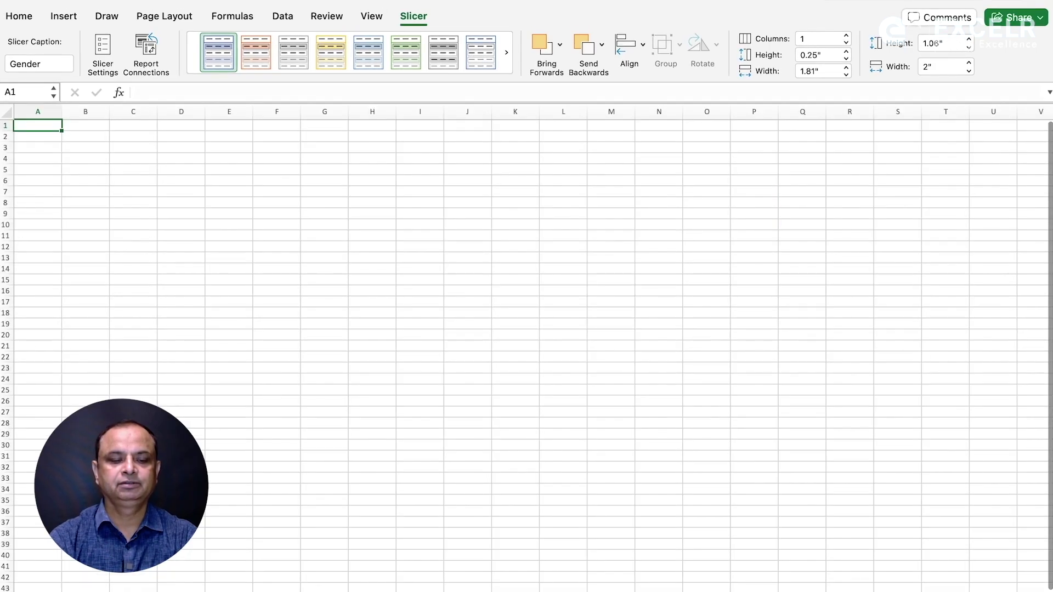
# - Select the range G1:J3 on the blank sheet for the title
pyautogui.click(145, 390)
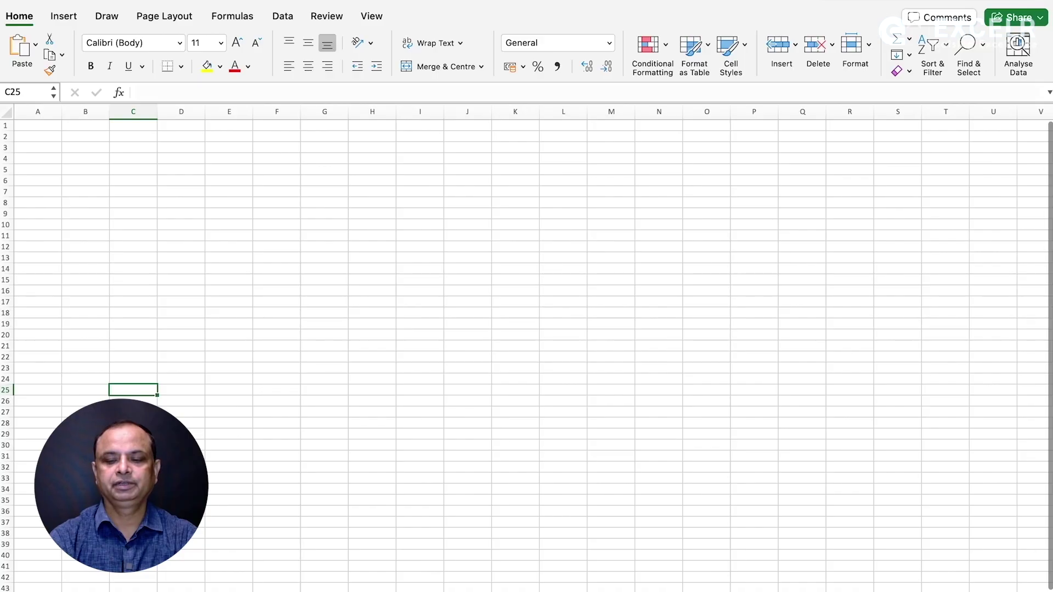
pyautogui.click(898, 445)
pyautogui.scroll(5, 526, 345)
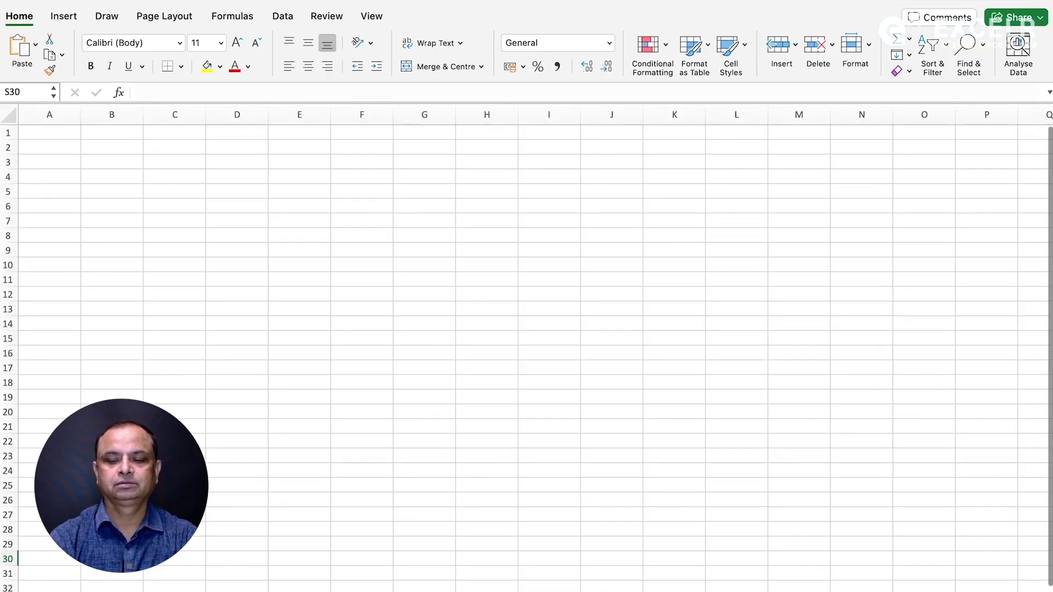
pyautogui.click(70, 142)
pyautogui.press('Up')
pyautogui.press('Up')
pyautogui.press('Up')
pyautogui.press('Up')
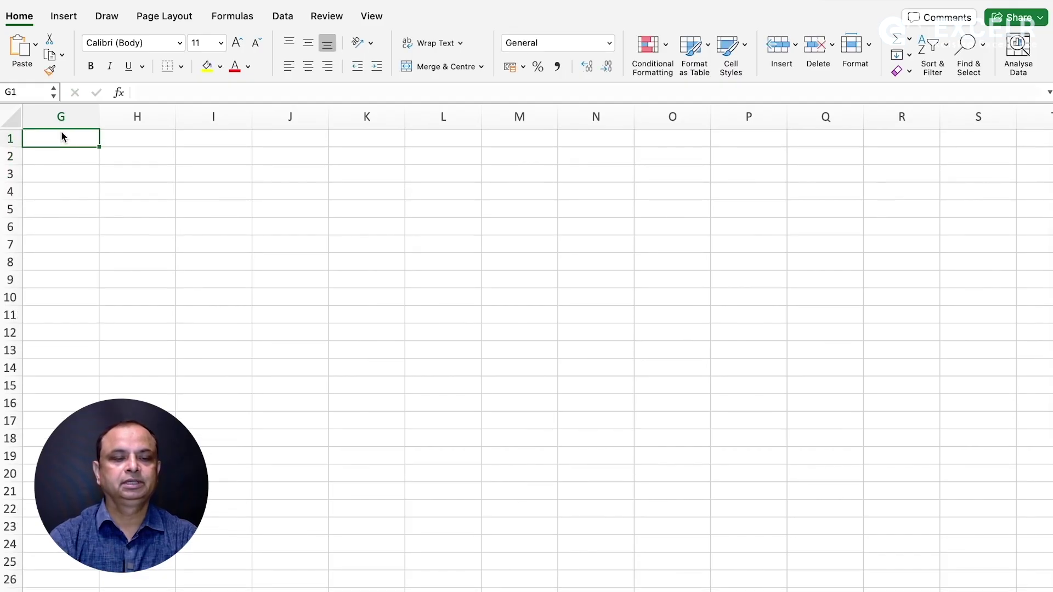
pyautogui.moveTo(83, 139); pyautogui.dragTo(321, 173)
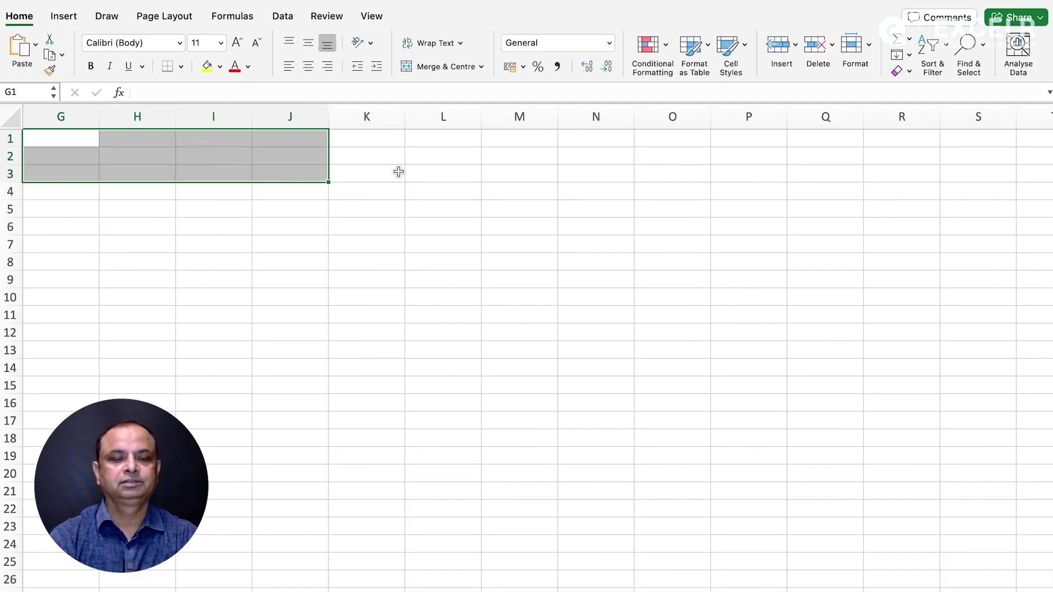
pyautogui.click(194, 178)
pyautogui.moveTo(67, 144); pyautogui.dragTo(300, 165)
# - Merge and centre G1:J3 and enter 'Employee Salary Dashboard'
pyautogui.click(445, 73)
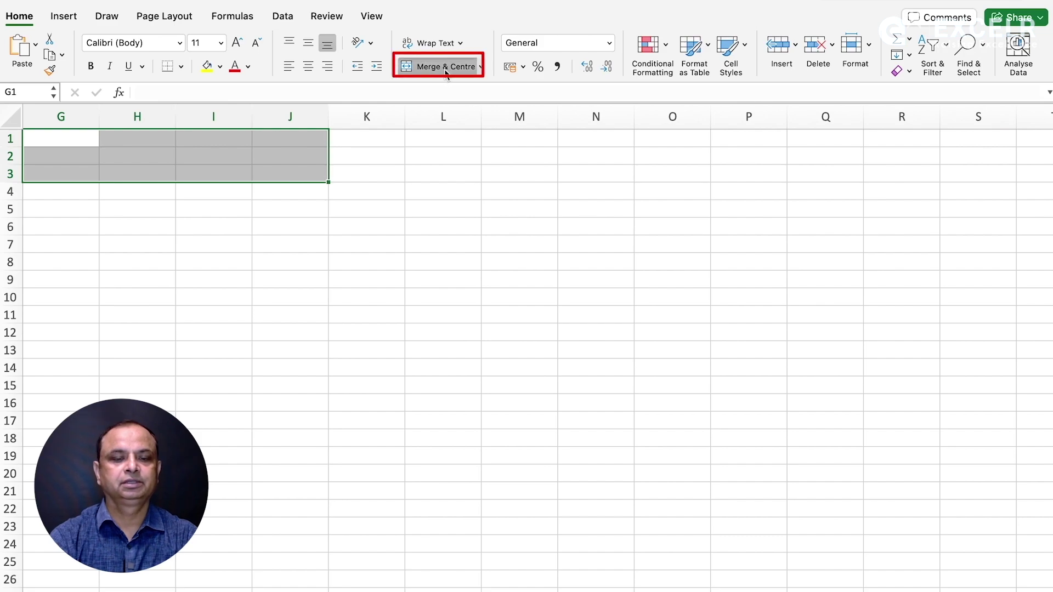
pyautogui.click(423, 65)
pyautogui.click(424, 65)
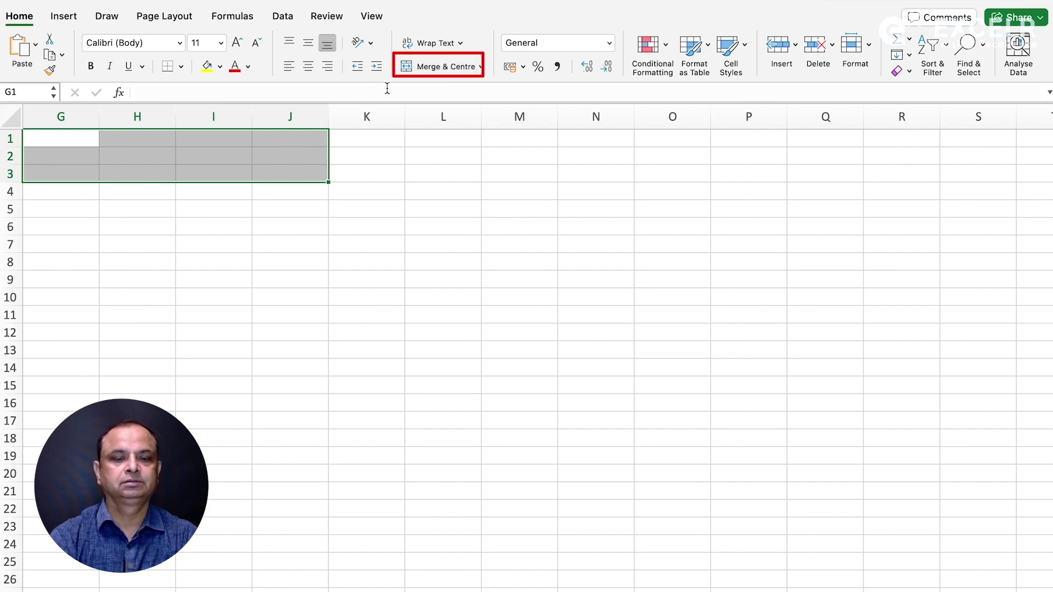
pyautogui.click(432, 68)
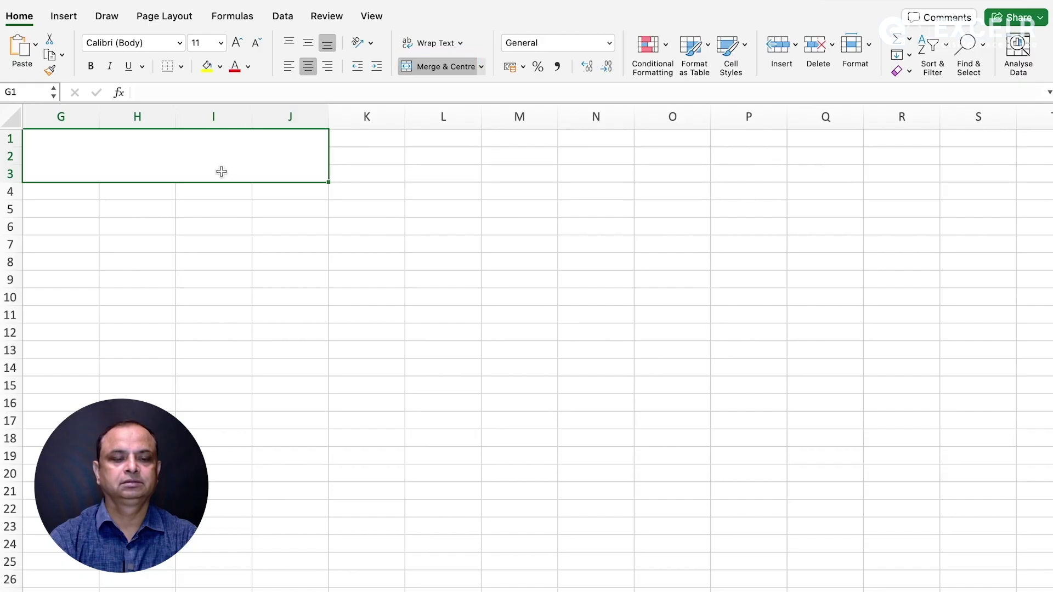
pyautogui.write('Emp')
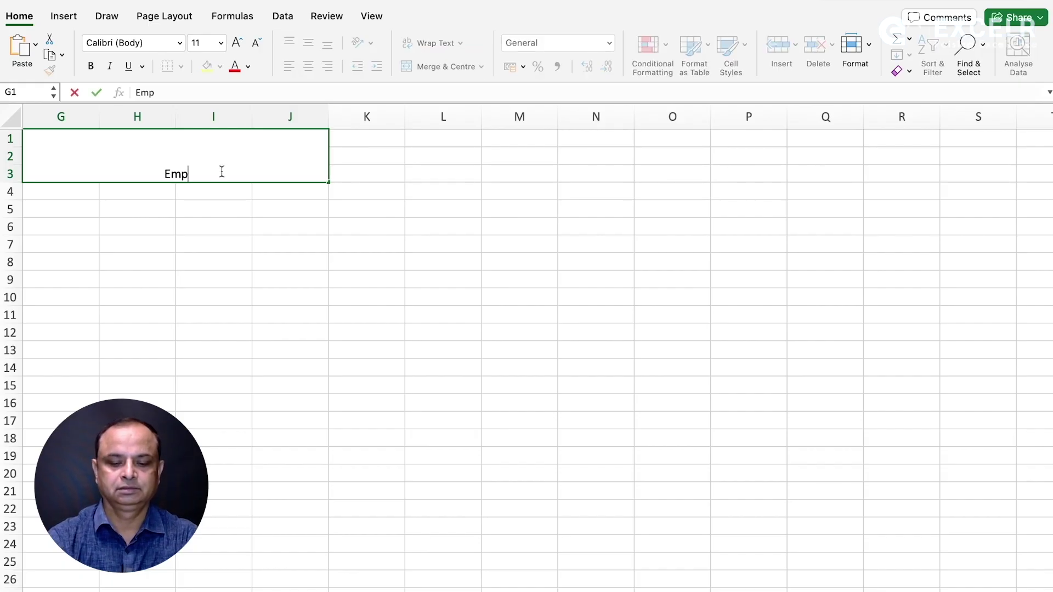
pyautogui.write('loyee Sa')
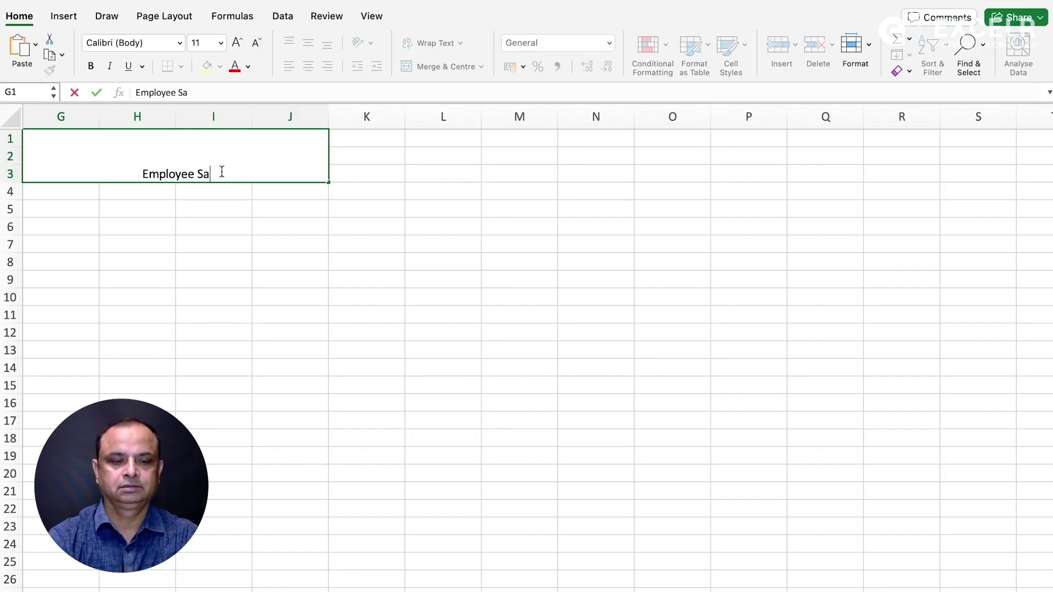
pyautogui.write('lary Das')
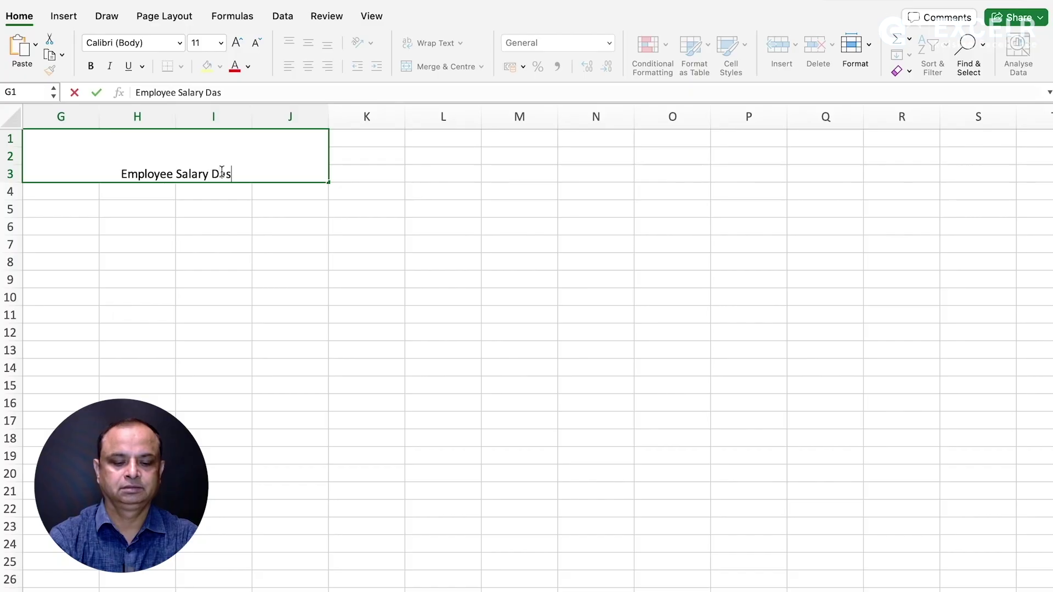
pyautogui.write('hboard')
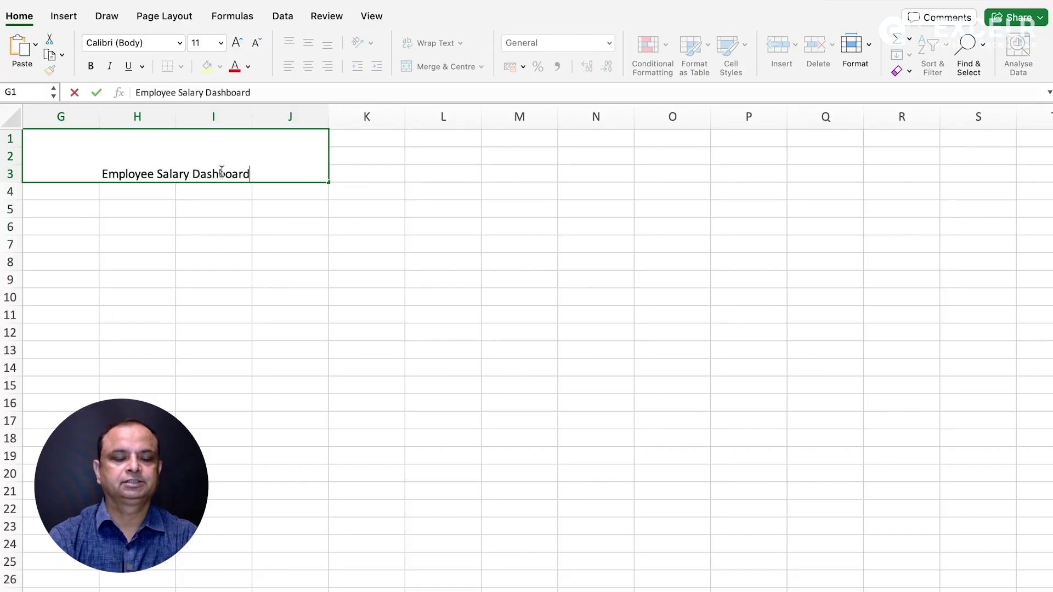
pyautogui.click(231, 250)
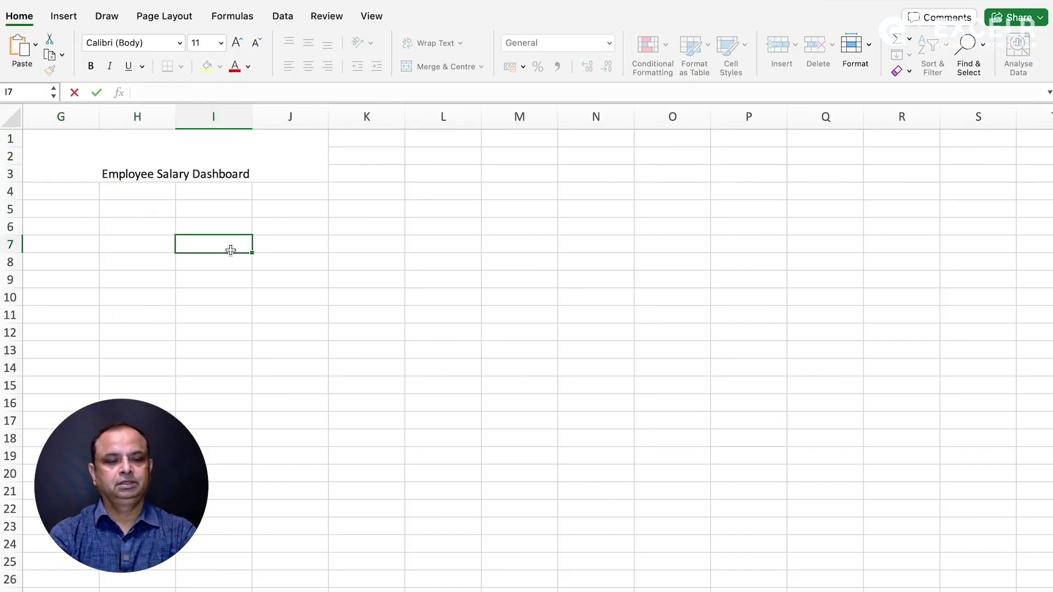
# - Middle-align the title, raise its font to size 20, and fill it light blue
pyautogui.click(219, 168)
pyautogui.click(302, 51)
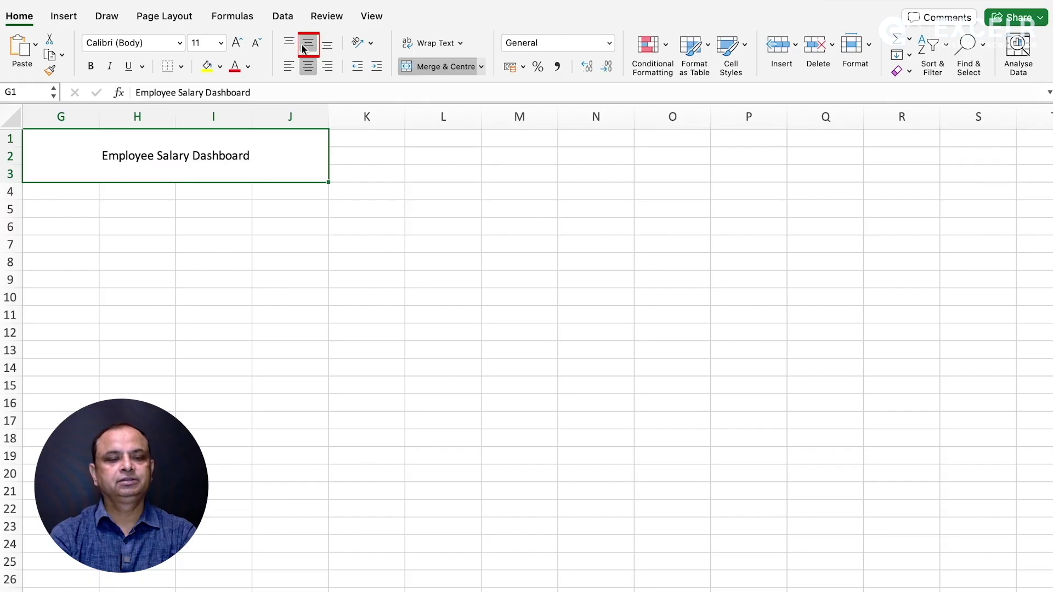
pyautogui.click(238, 46)
pyautogui.click(238, 46)
pyautogui.click(238, 46)
pyautogui.click(237, 46)
pyautogui.click(238, 46)
pyautogui.click(237, 46)
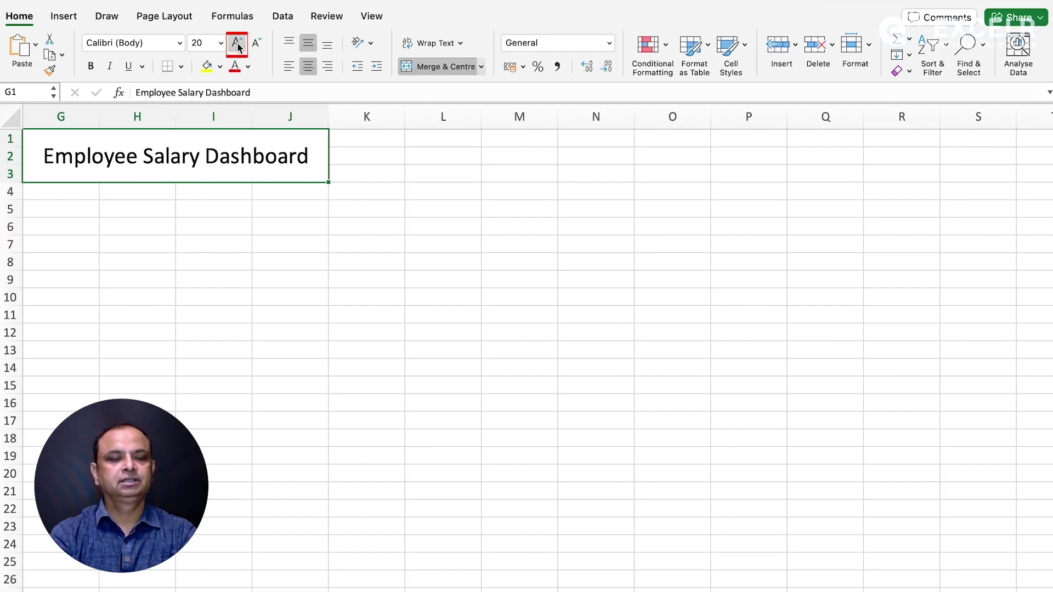
pyautogui.click(219, 67)
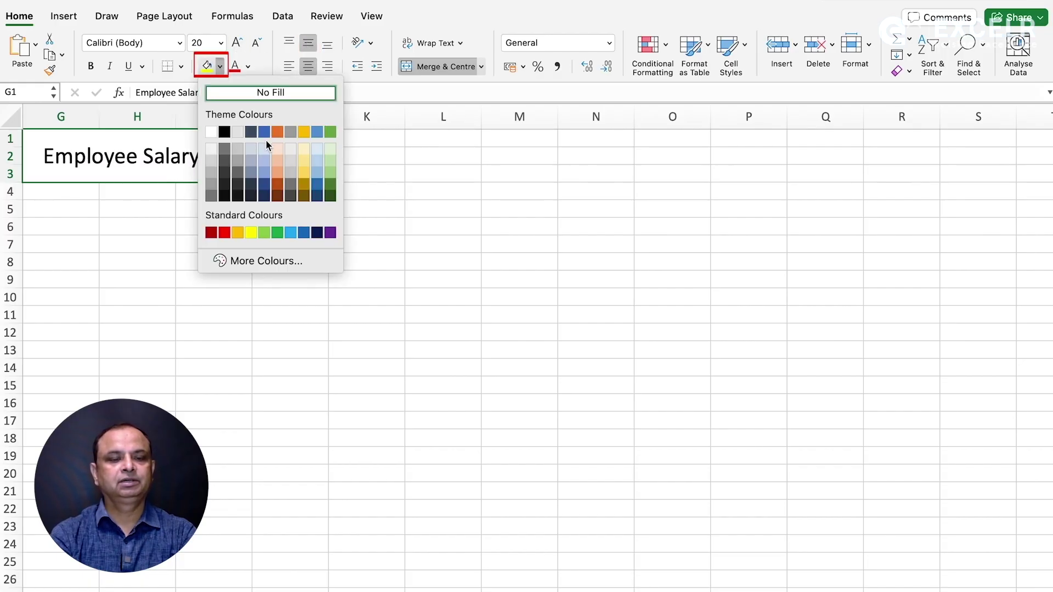
pyautogui.click(264, 152)
pyautogui.click(346, 167)
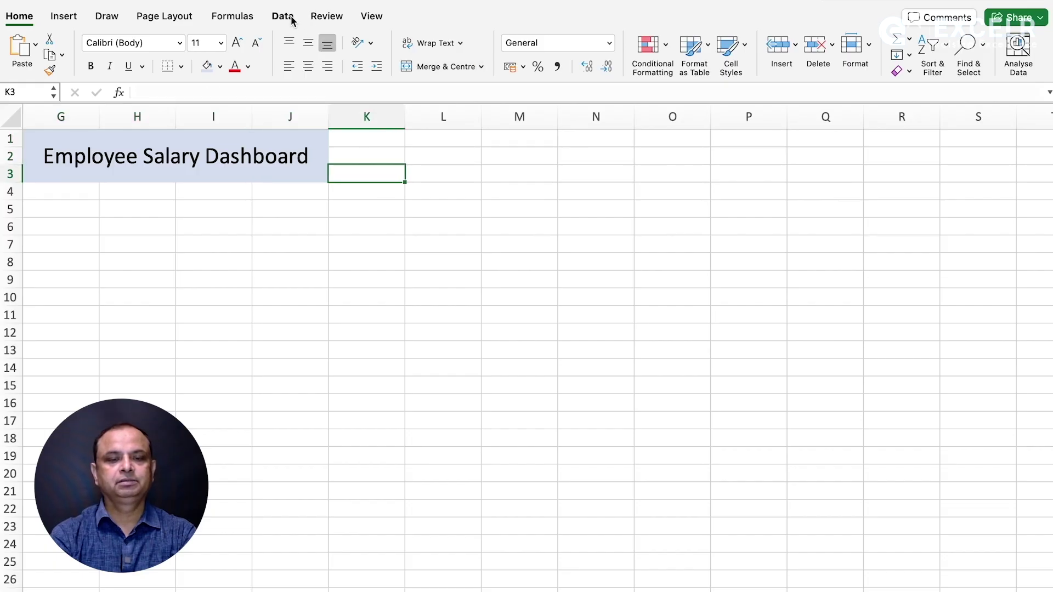
# - Turn off Gridlines, Headings and the Formula Bar for the dashboard sheet
pyautogui.click(373, 16)
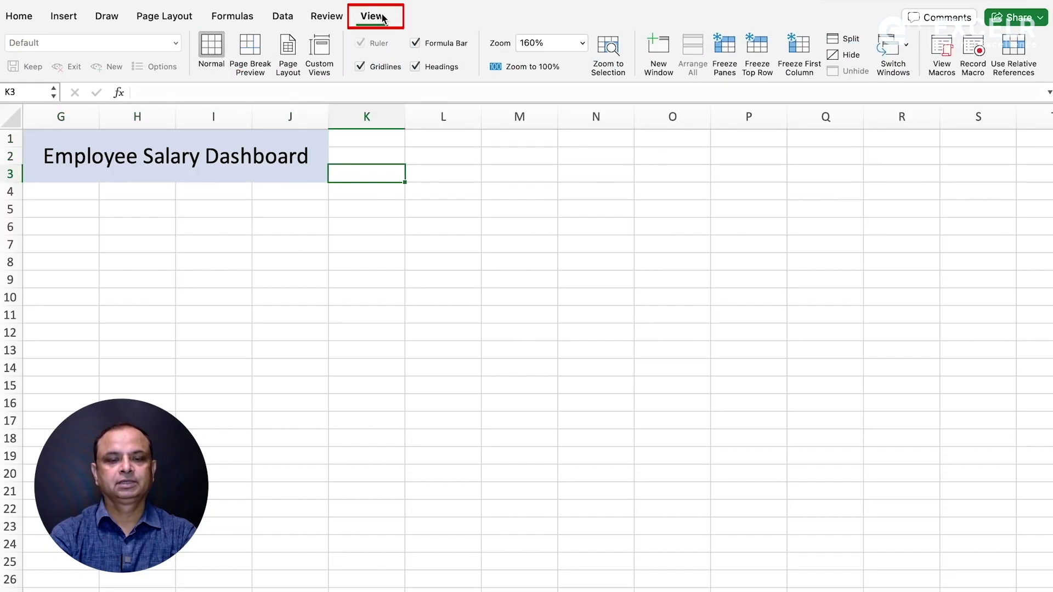
pyautogui.click(361, 67)
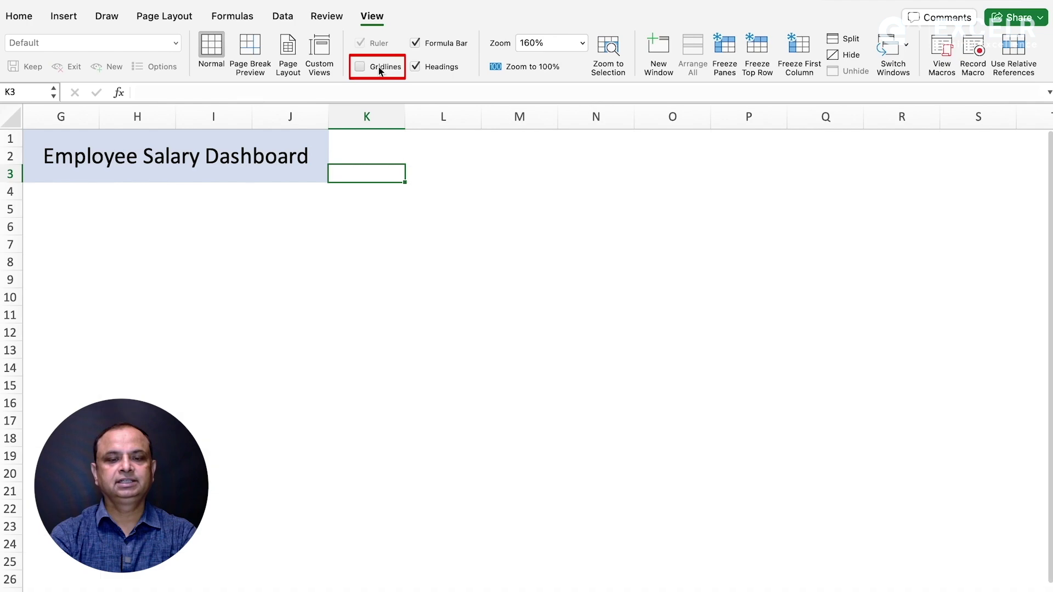
pyautogui.click(424, 70)
pyautogui.click(428, 40)
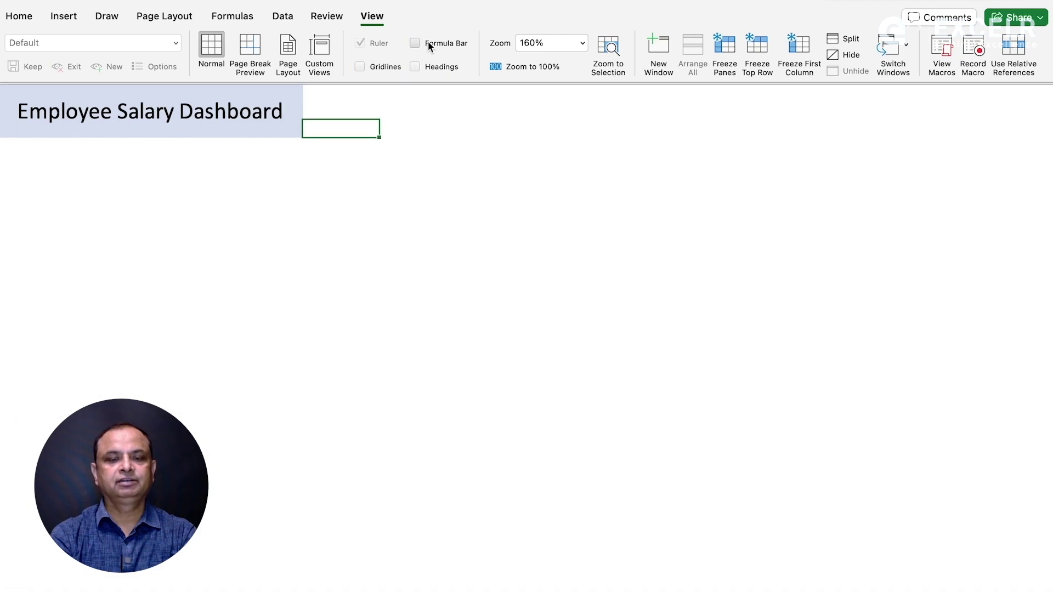
pyautogui.click(352, 164)
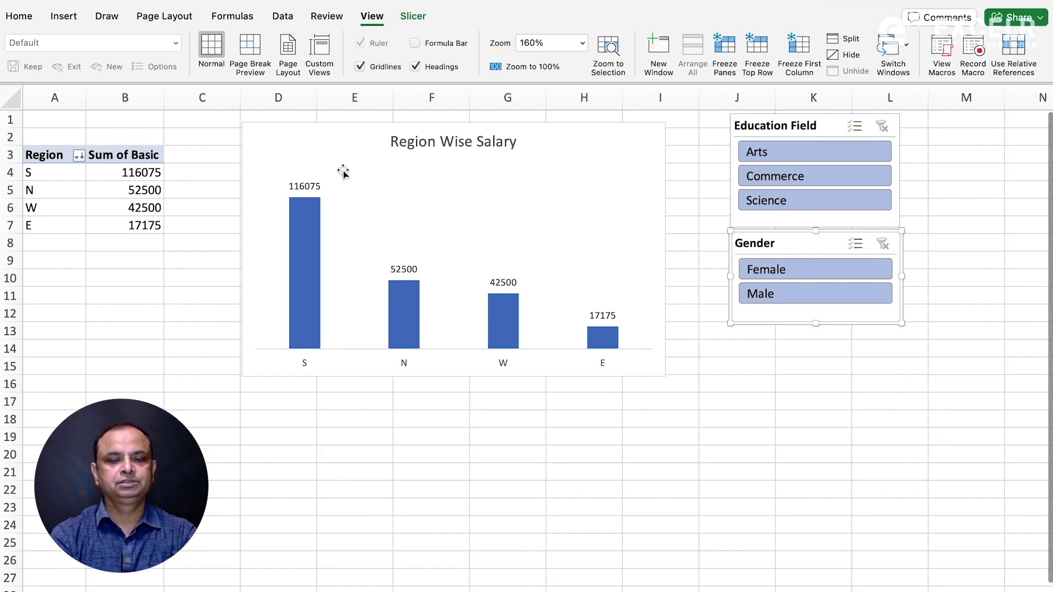
# - Paste a copy of the Region Wise Salary chart at A1 on the dashboard, narrowed to 3.65" wide
pyautogui.click(322, 133)
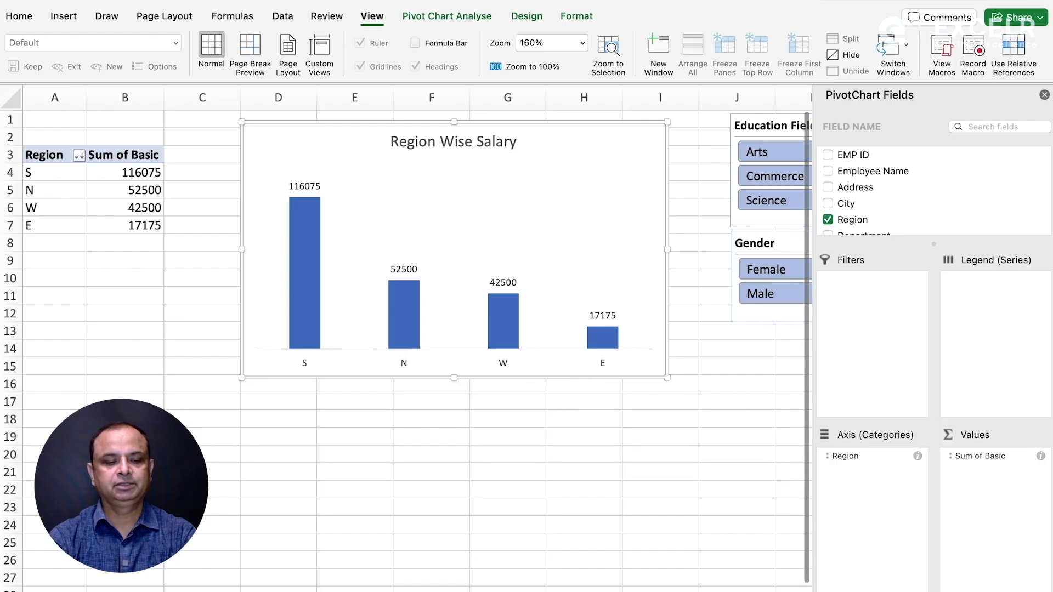
pyautogui.hotkey('ctrl', 'pagedown')
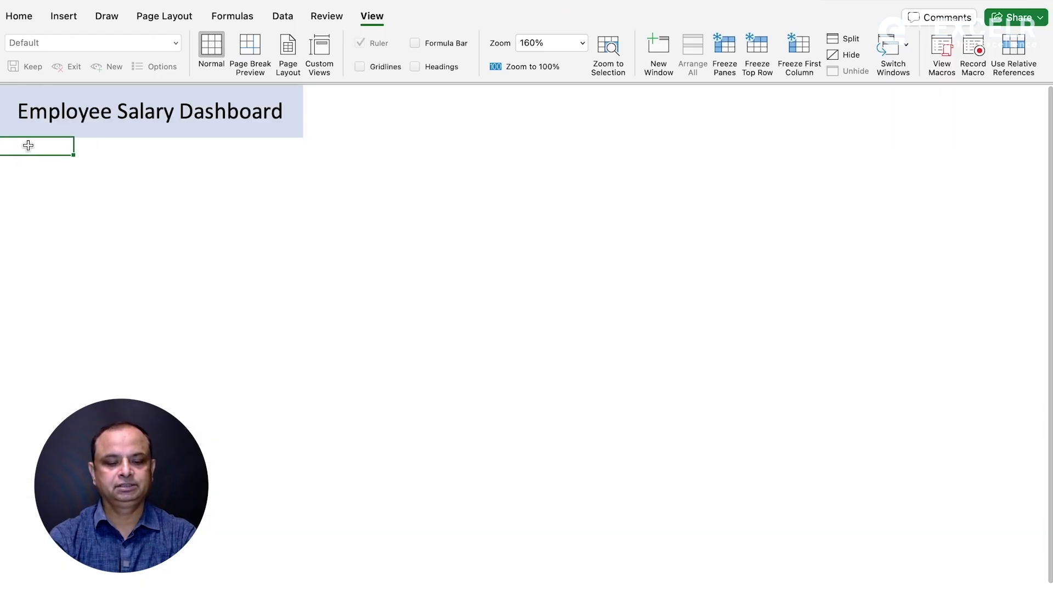
pyautogui.press('super+v')
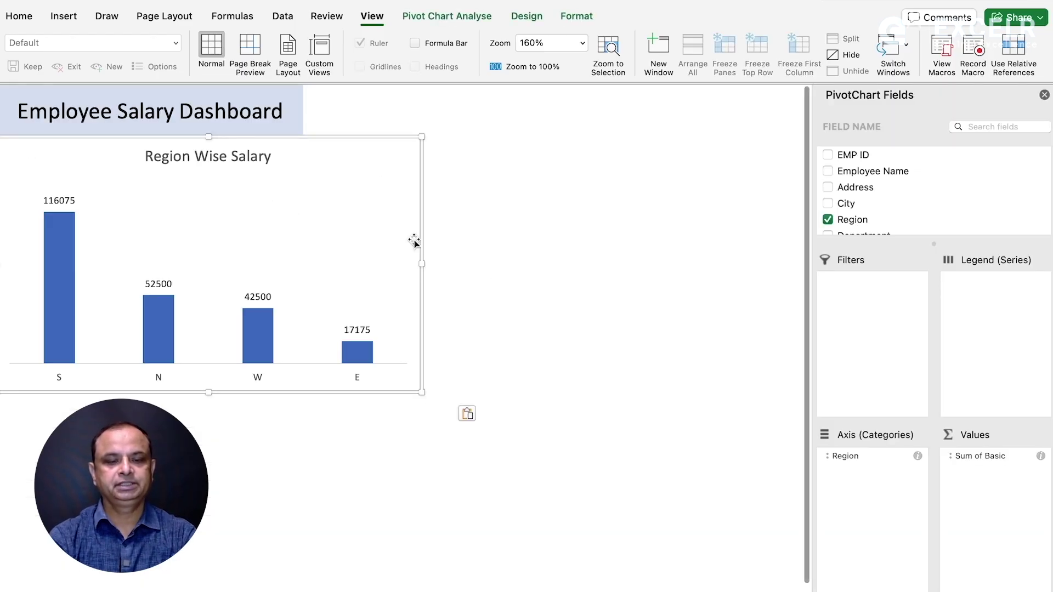
pyautogui.moveTo(422, 264); pyautogui.dragTo(308, 253)
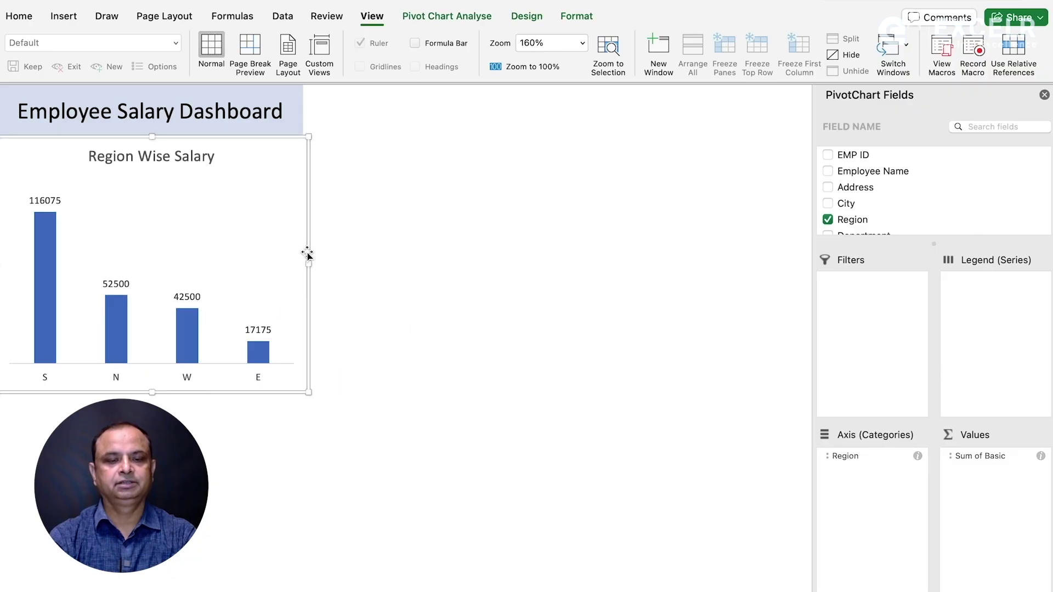
pyautogui.click(1044, 96)
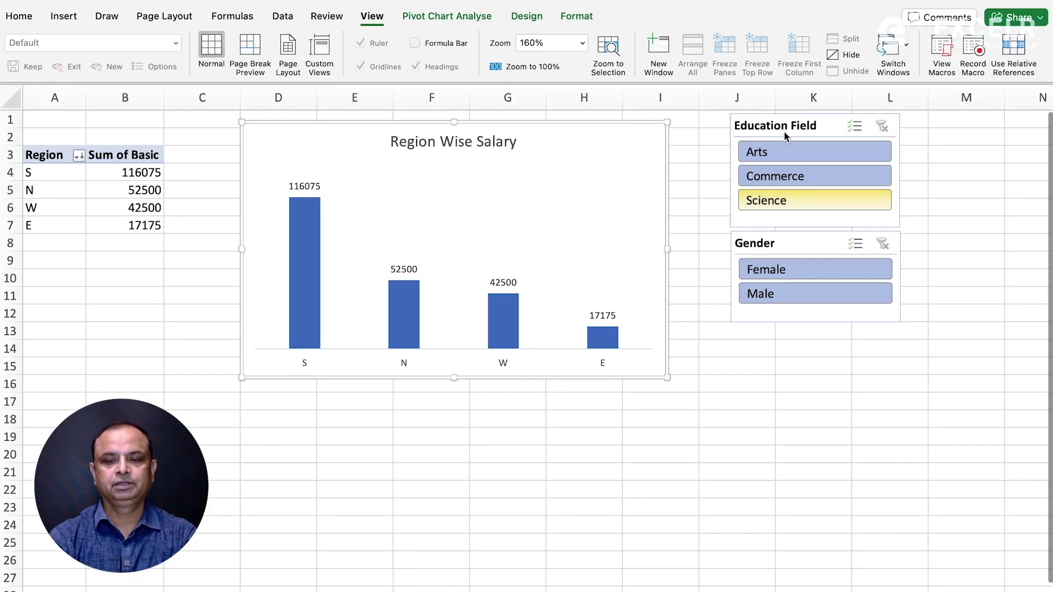
# - Copy the Education Field and Gender slicers together and paste them onto the dashboard
pyautogui.click(792, 122)
pyautogui.keyDown('shift'); pyautogui.click(788, 238); pyautogui.keyUp('shift')
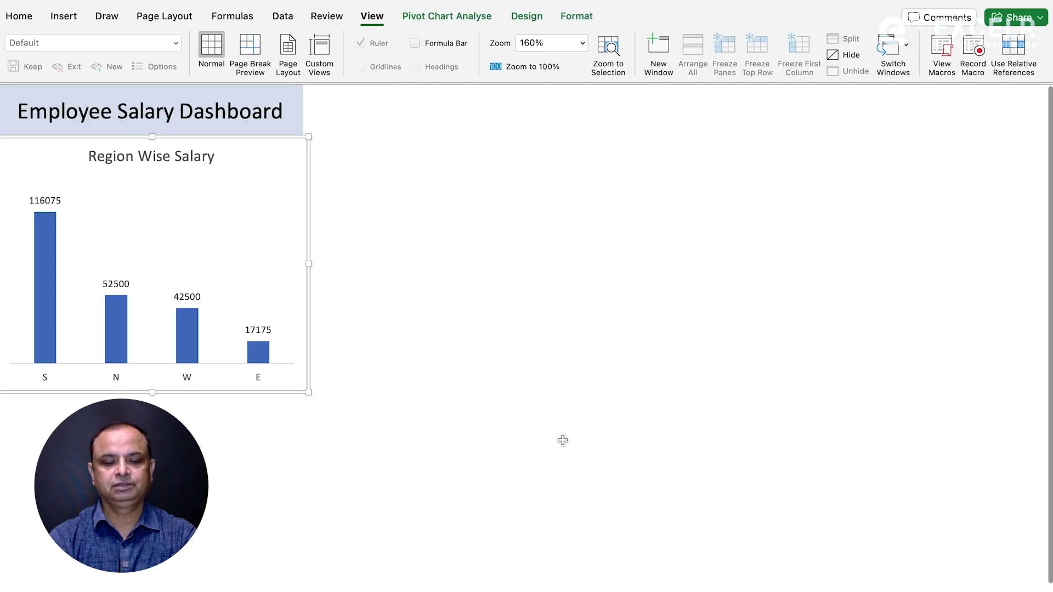
pyautogui.click(563, 440)
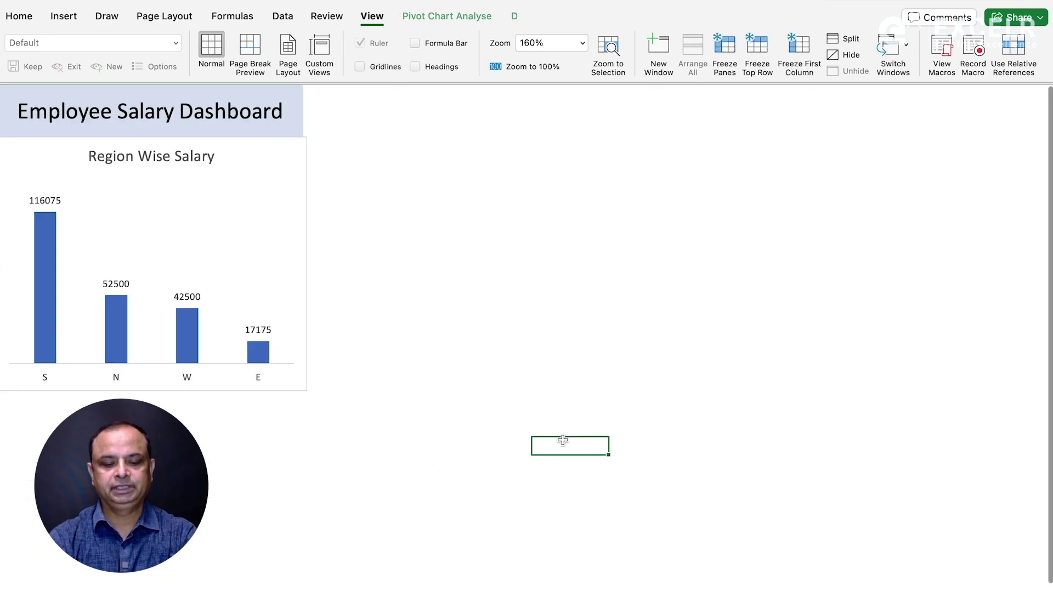
pyautogui.hotkey('ctrl', 'v')
pyautogui.click(517, 304)
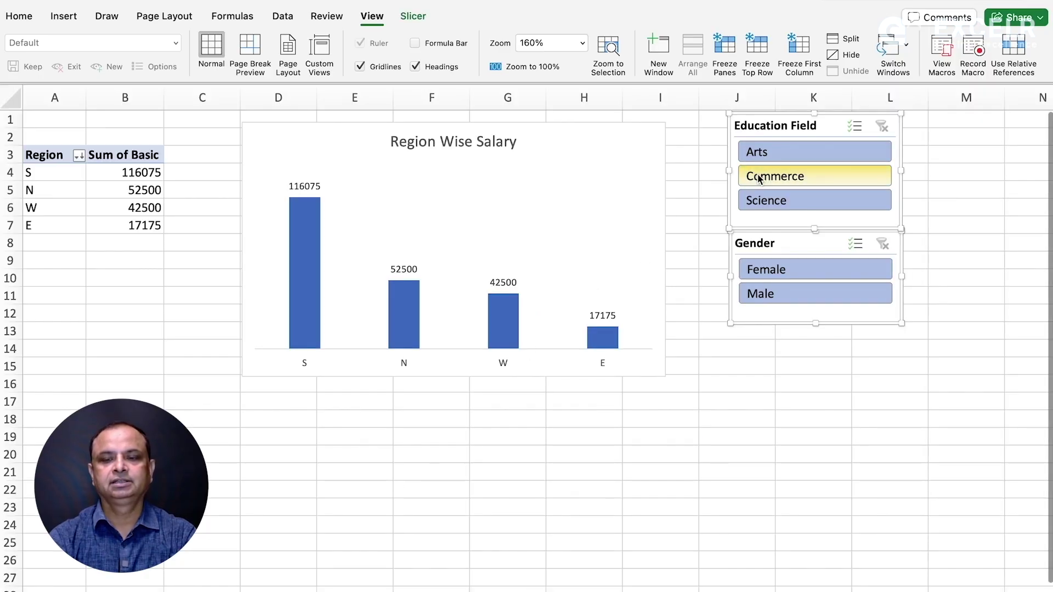
pyautogui.click(25, 18)
# - Hide the Region wise chart sheet with Format > Hide & Unhide > Hide Sheet
pyautogui.click(864, 49)
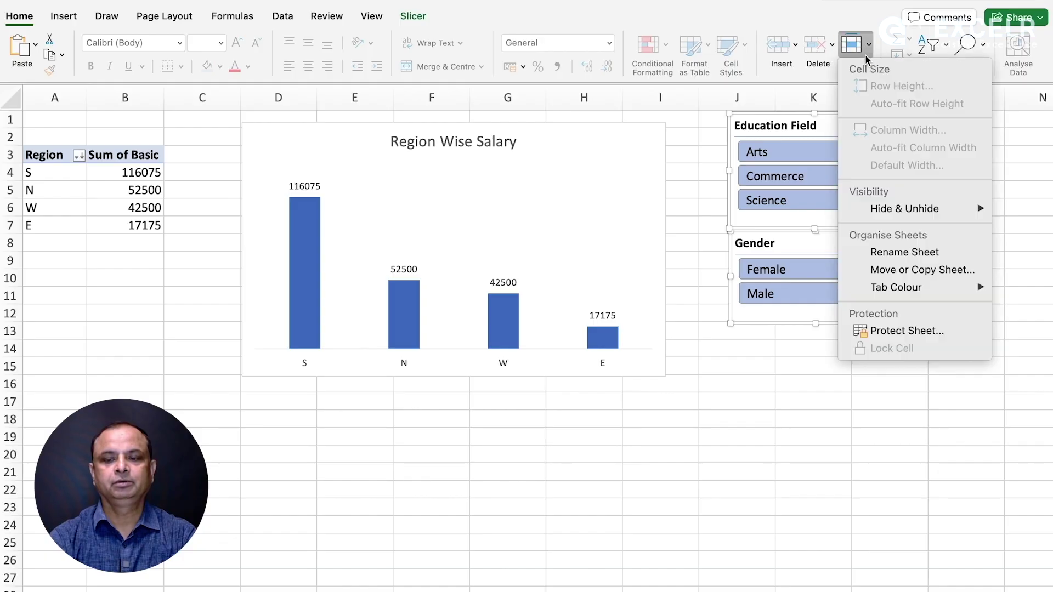
pyautogui.moveTo(888, 211)
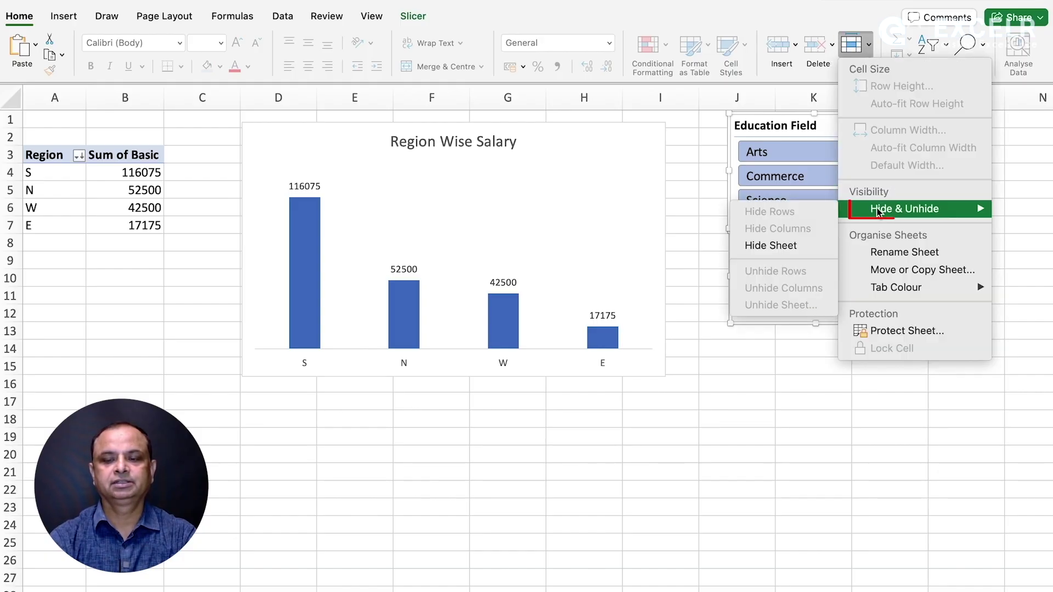
pyautogui.click(797, 245)
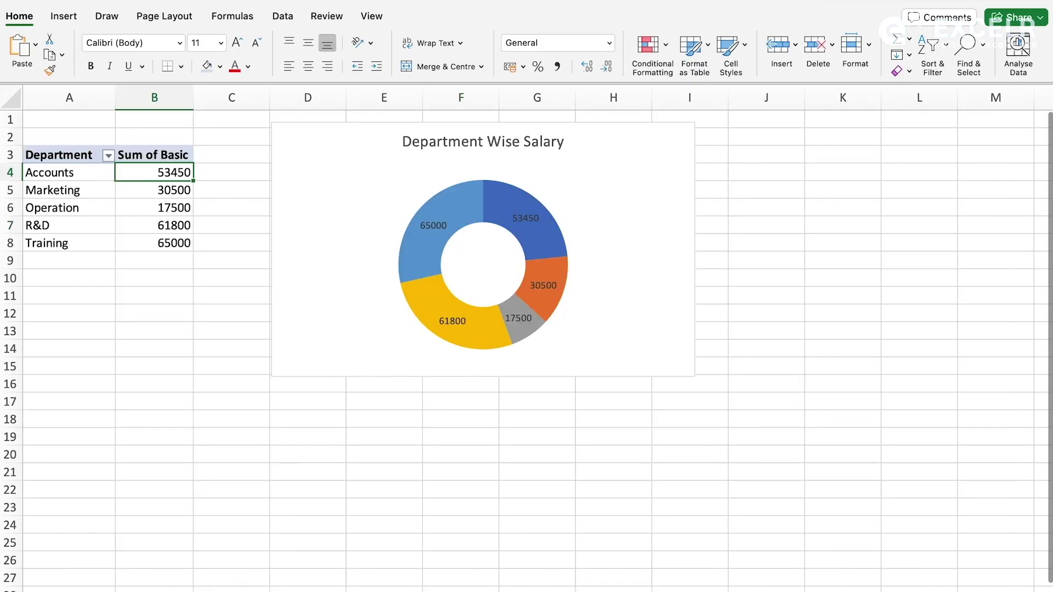
# - Paste the Department Wise Salary donut onto the dashboard beside the region chart
pyautogui.click(346, 167)
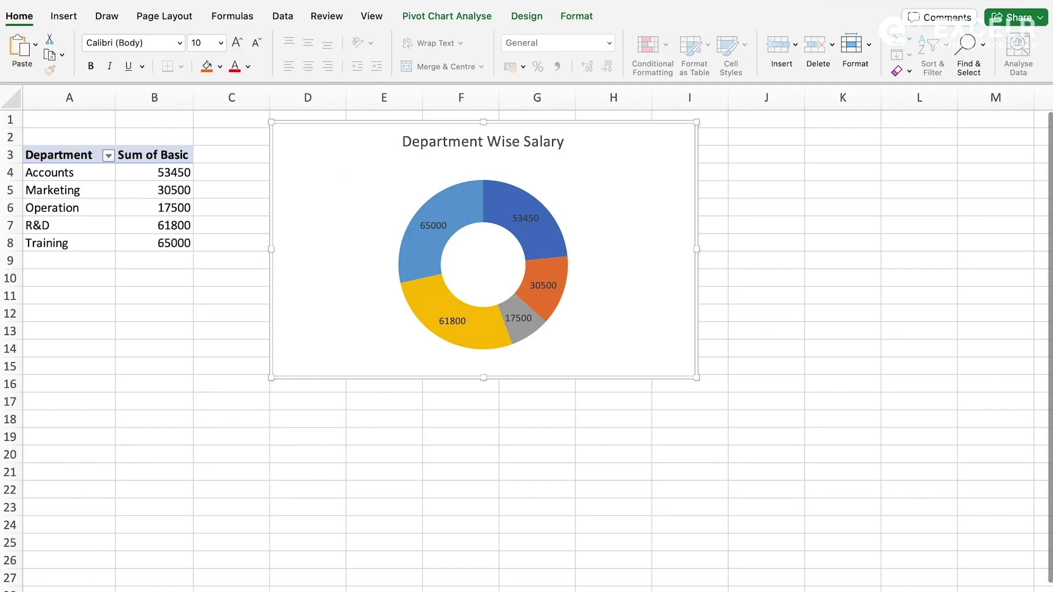
pyautogui.click(104, 589)
pyautogui.click(357, 172)
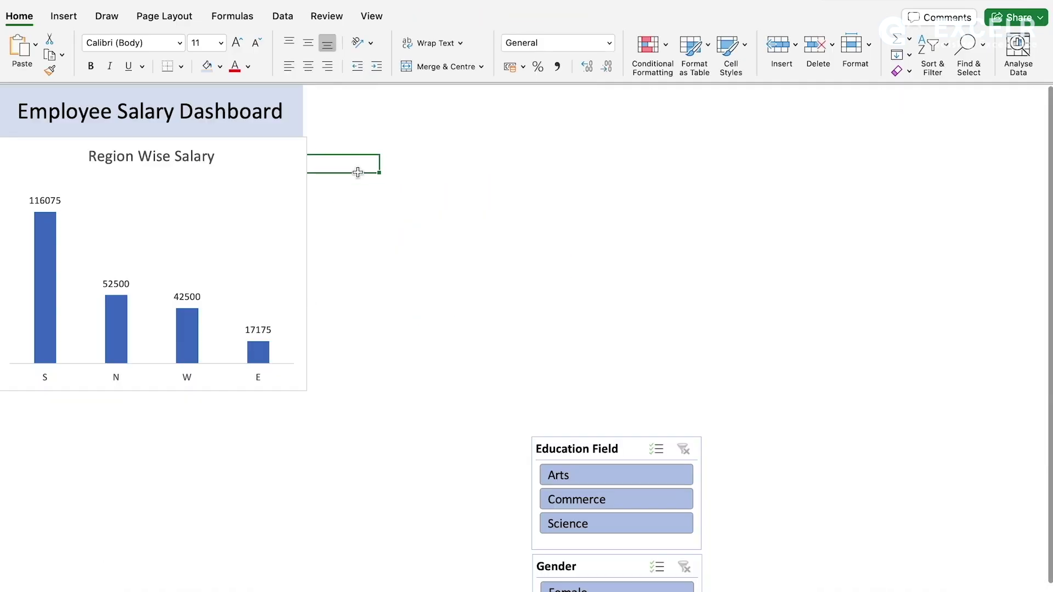
pyautogui.press('super+v')
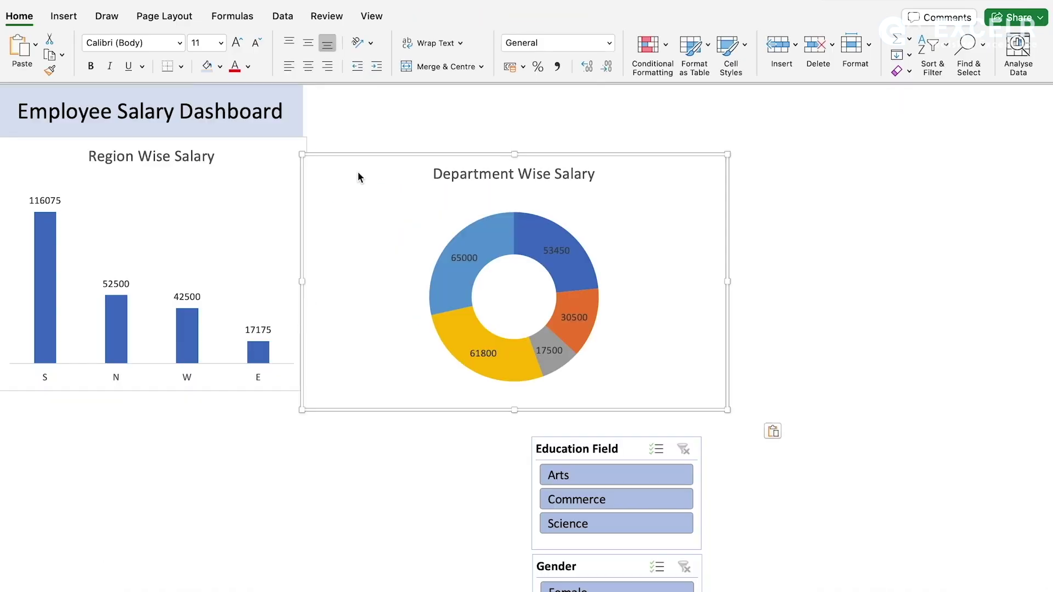
pyautogui.moveTo(530, 151)
pyautogui.mouseDown()
pyautogui.moveTo(543, 146)
pyautogui.moveTo(535, 134)
pyautogui.mouseUp()
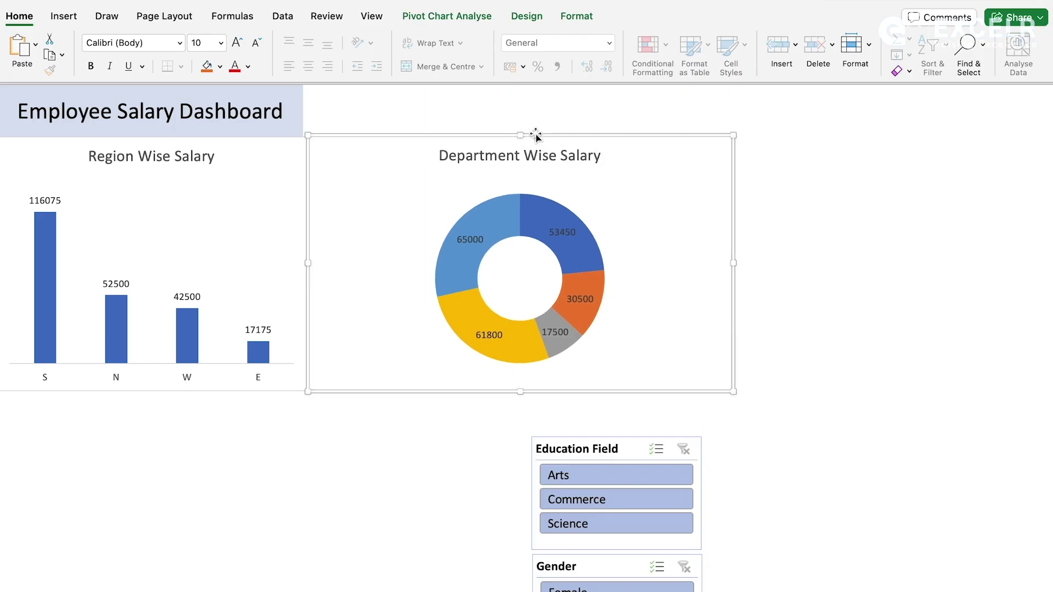
# - Move the Gender slicer to the dashboard's top right with Education Field beneath it
pyautogui.moveTo(611, 451); pyautogui.dragTo(865, 338)
pyautogui.click(580, 560)
pyautogui.moveTo(575, 561); pyautogui.dragTo(843, 93)
pyautogui.moveTo(841, 340); pyautogui.dragTo(861, 190)
pyautogui.click(782, 341)
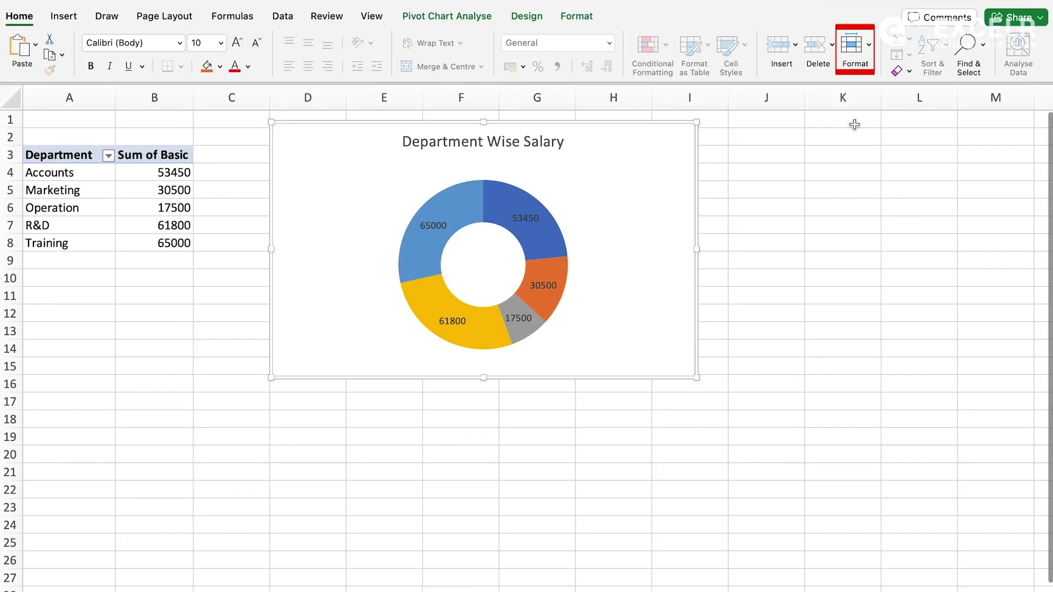
# - Hide the Dept sheet holding the Department Wise Salary donut
pyautogui.click(866, 60)
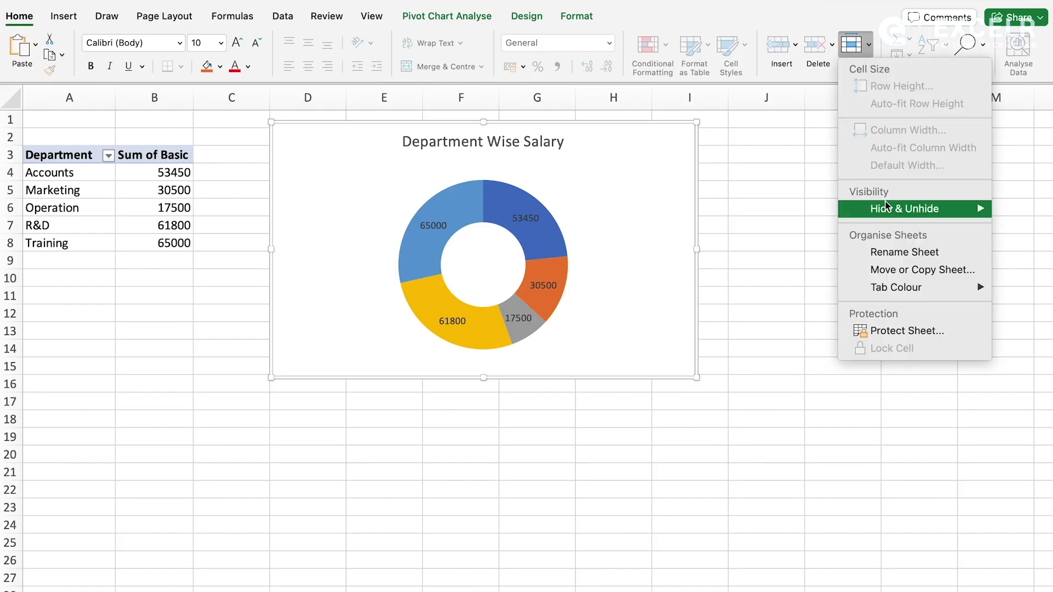
pyautogui.moveTo(887, 207)
pyautogui.click(788, 246)
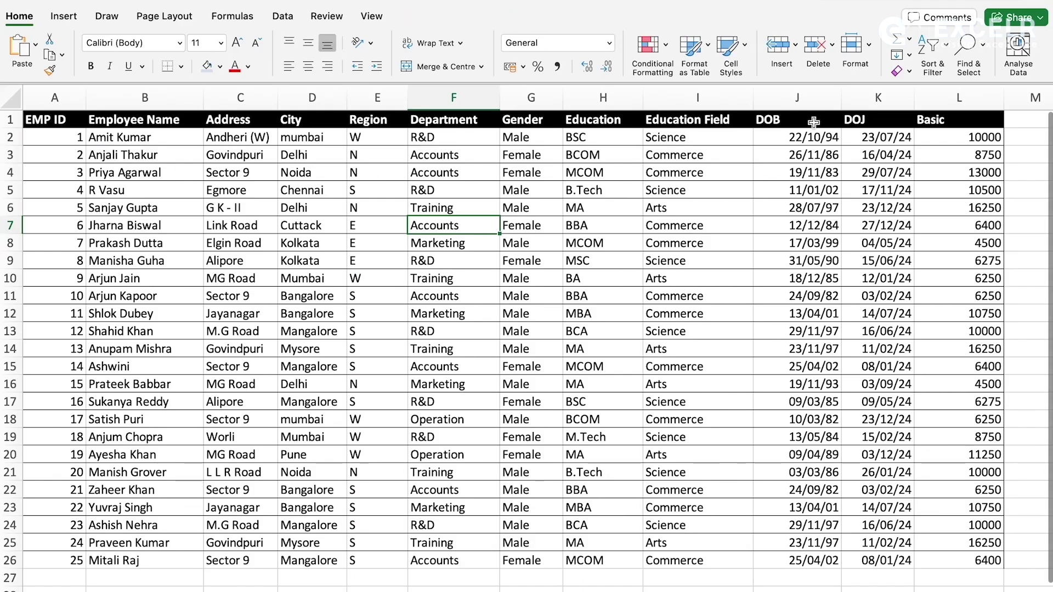
# - Hide the employee data sheet as well
pyautogui.click(869, 49)
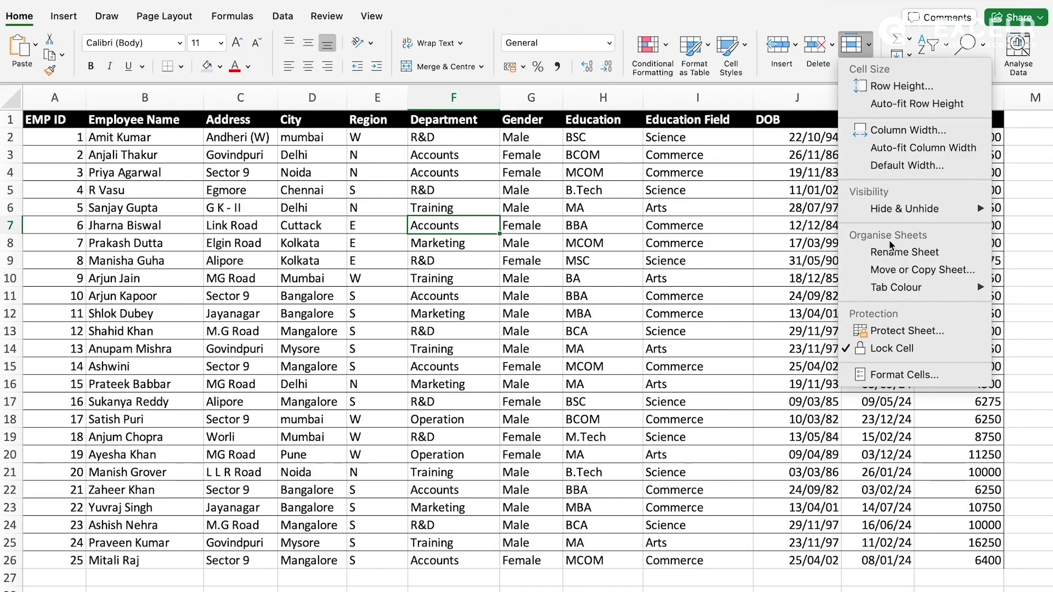
pyautogui.moveTo(883, 211)
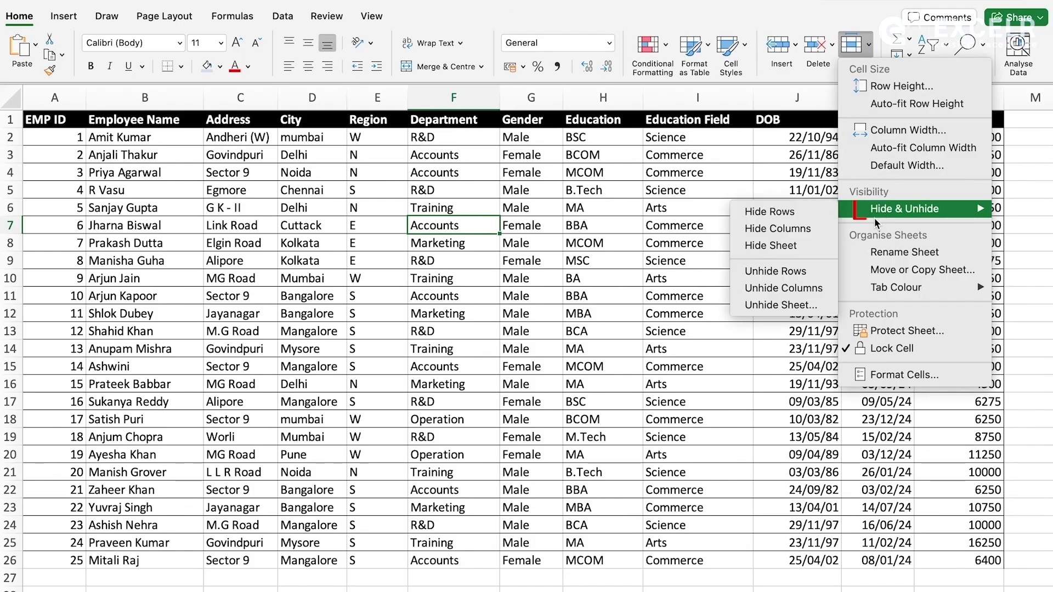
pyautogui.click(789, 247)
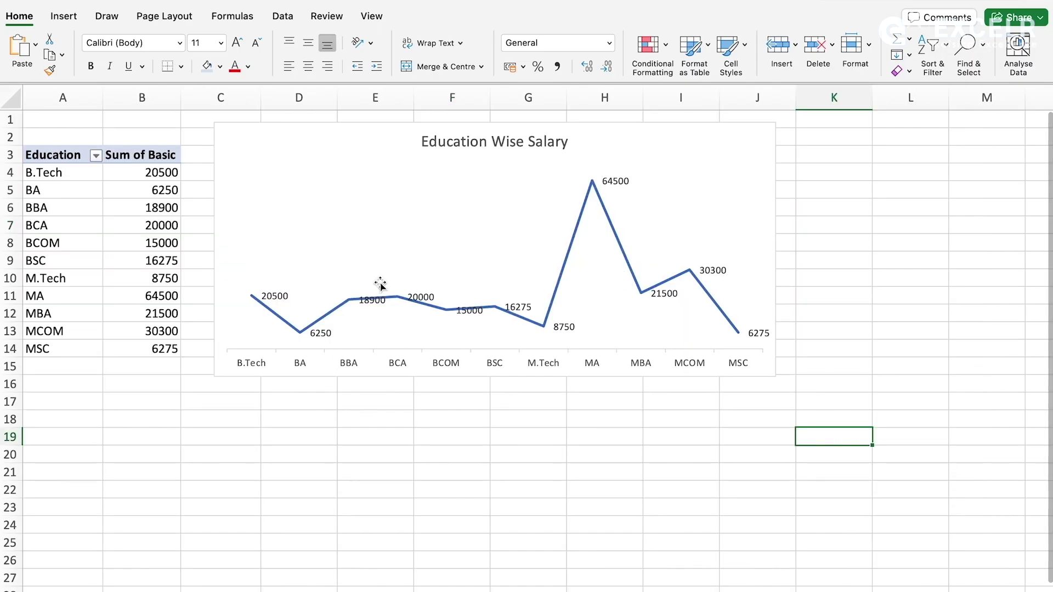
# - Paste the Education Wise Salary chart below the Department chart, then delete the old Education donut
pyautogui.click(363, 140)
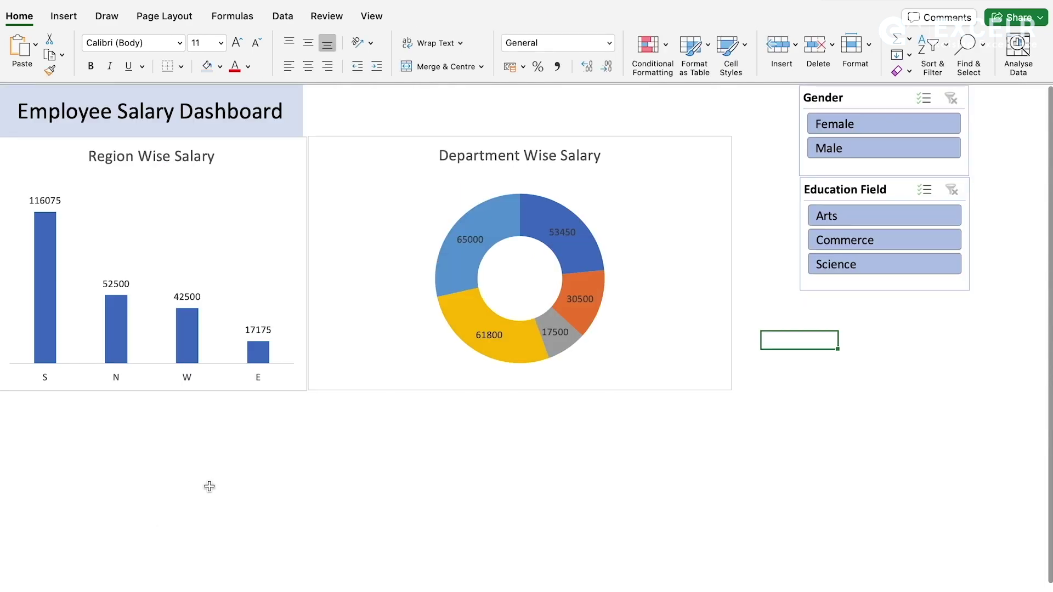
pyautogui.click(208, 486)
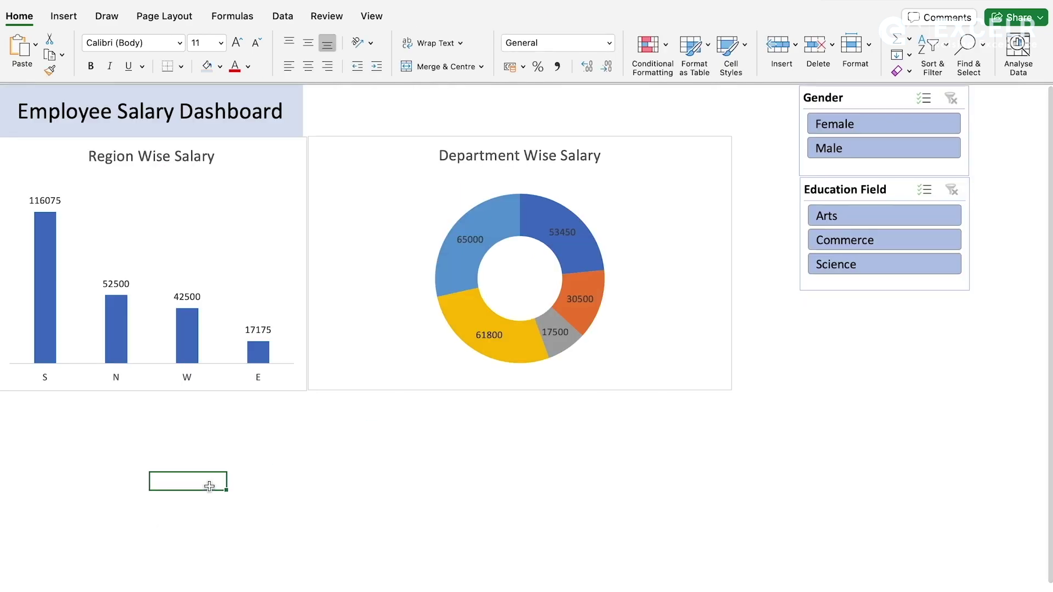
pyautogui.press('super+v')
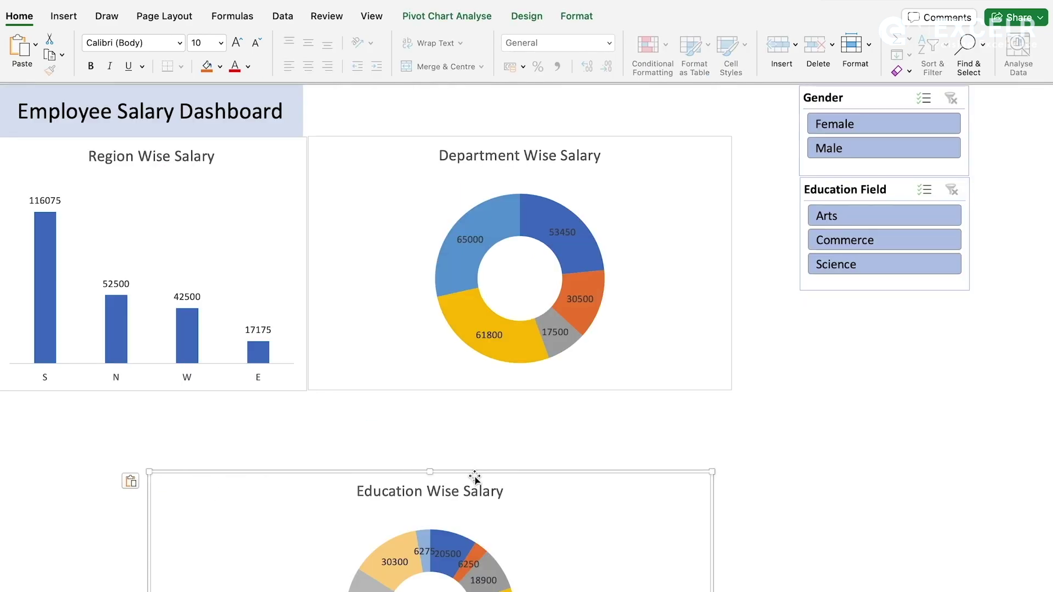
pyautogui.moveTo(471, 477); pyautogui.dragTo(585, 398)
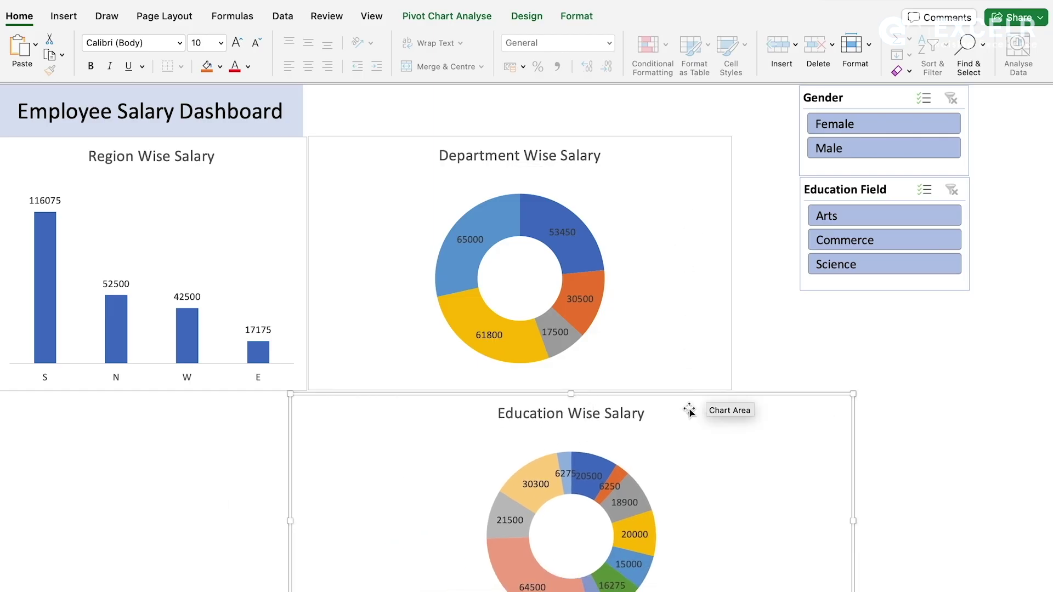
pyautogui.press('Delete')
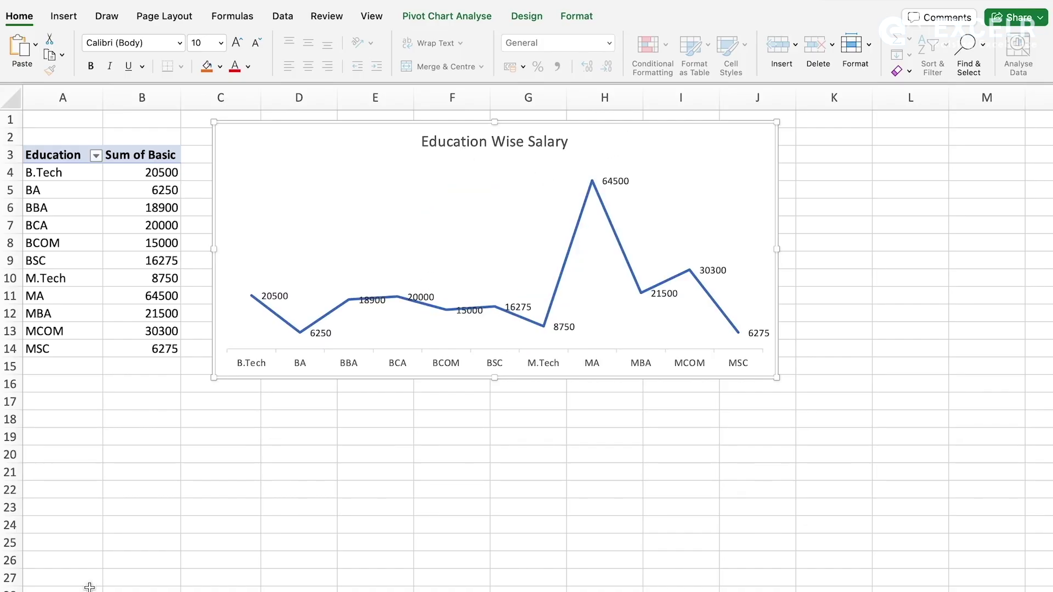
# - Paste the Education Wise Salary line chart on the dashboard under the donut chart
pyautogui.click(90, 589)
pyautogui.click(188, 451)
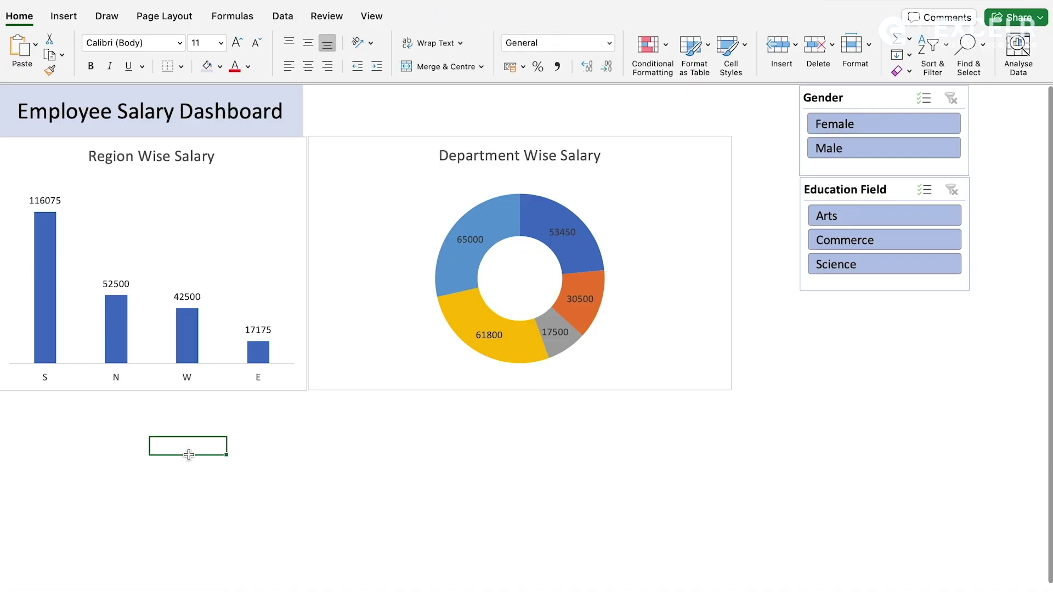
pyautogui.hotkey('ctrl', 'v')
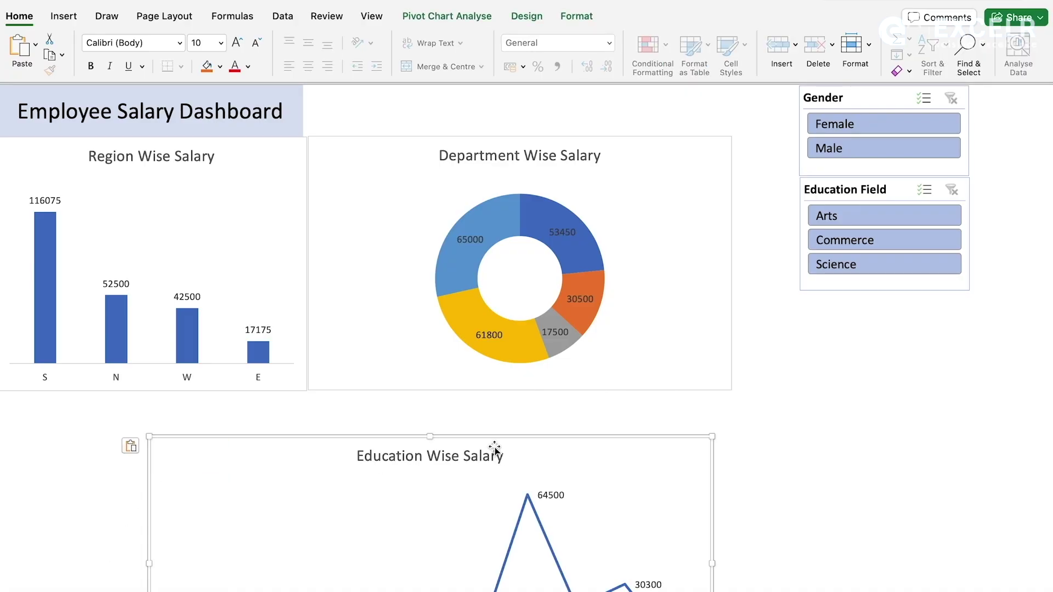
pyautogui.moveTo(499, 443); pyautogui.dragTo(566, 400)
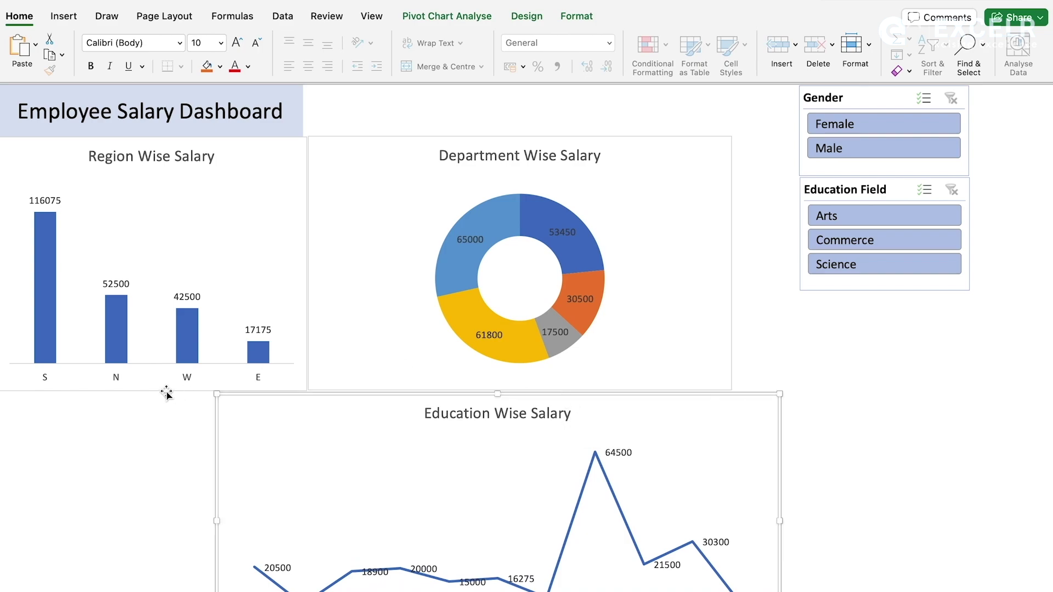
# - Shorten the Region Wise Salary and Department Wise Salary charts
pyautogui.click(144, 395)
pyautogui.moveTo(144, 395); pyautogui.dragTo(156, 331)
pyautogui.click(389, 336)
pyautogui.moveTo(520, 392); pyautogui.dragTo(524, 335)
# - Stretch the line chart across the bottom from the sheet's left edge to under the slicers
pyautogui.moveTo(468, 400); pyautogui.dragTo(444, 344)
pyautogui.moveTo(193, 465); pyautogui.dragTo(6, 463)
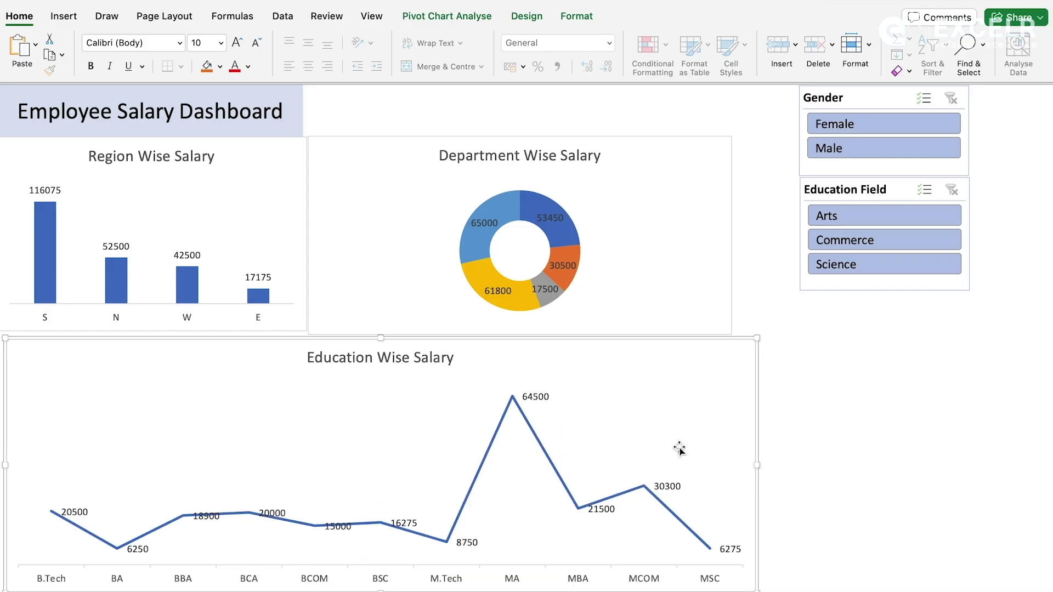
pyautogui.moveTo(759, 465); pyautogui.dragTo(983, 465)
pyautogui.click(999, 314)
# - Apply the Badge workbook theme from the Page Layout Themes list
pyautogui.click(152, 21)
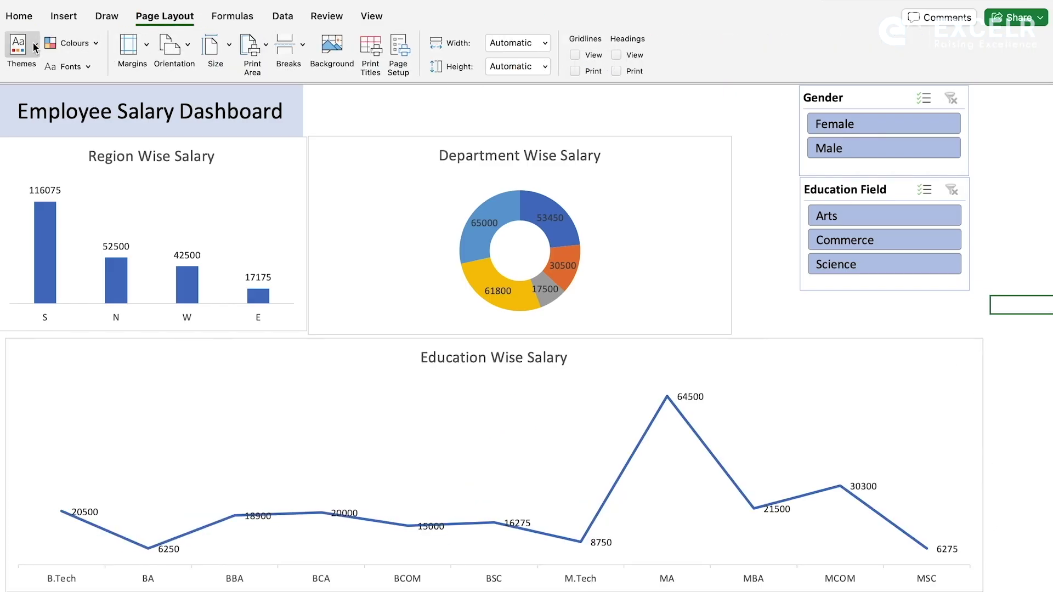
pyautogui.click(34, 47)
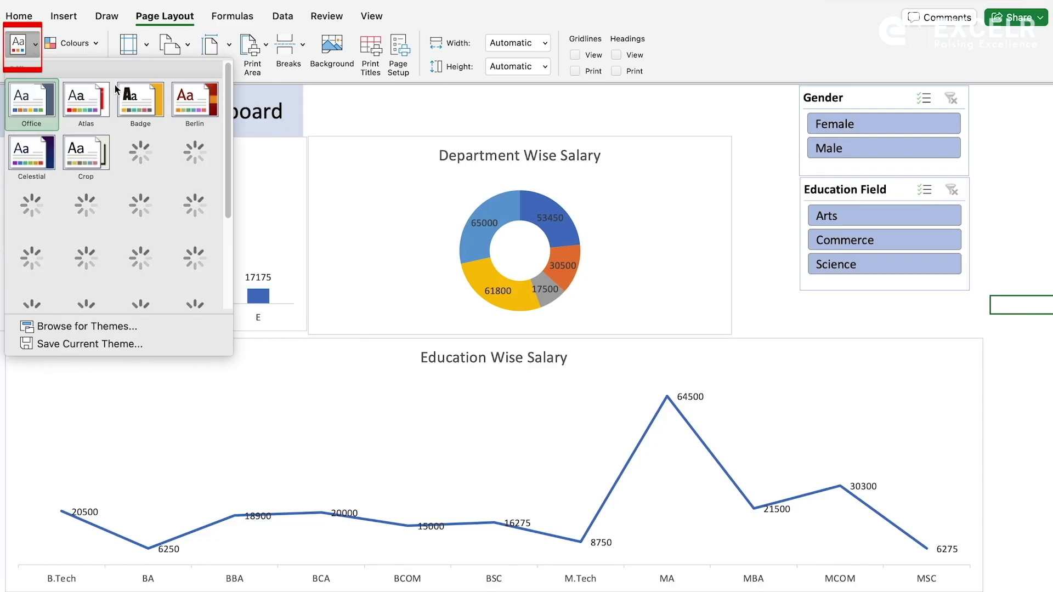
pyautogui.click(149, 107)
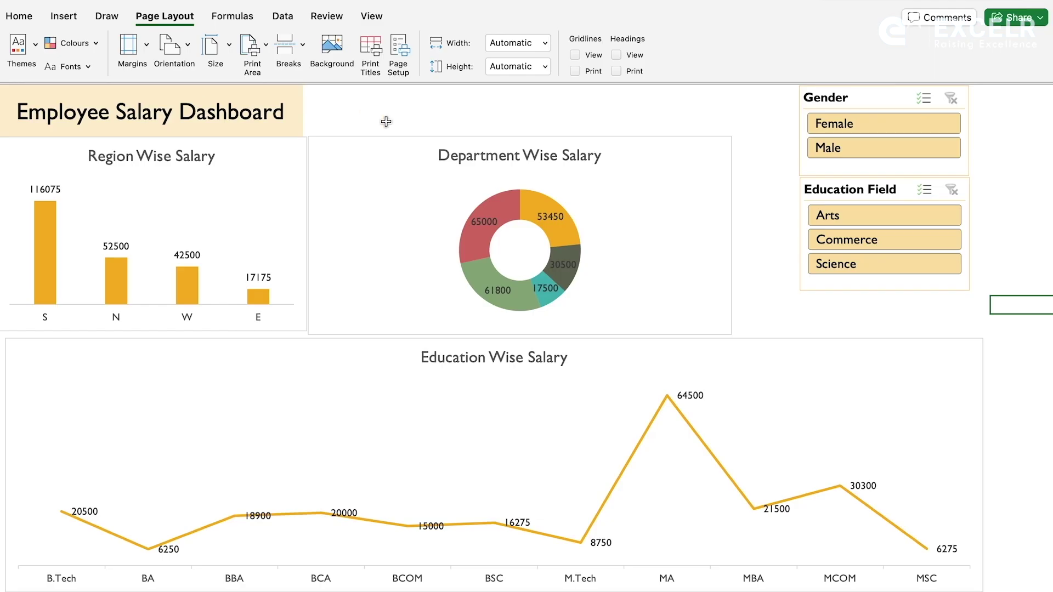
# - Test Gender Female and Male, then Education Field Arts, Commerce and Science, clearing each filter
pyautogui.click(885, 122)
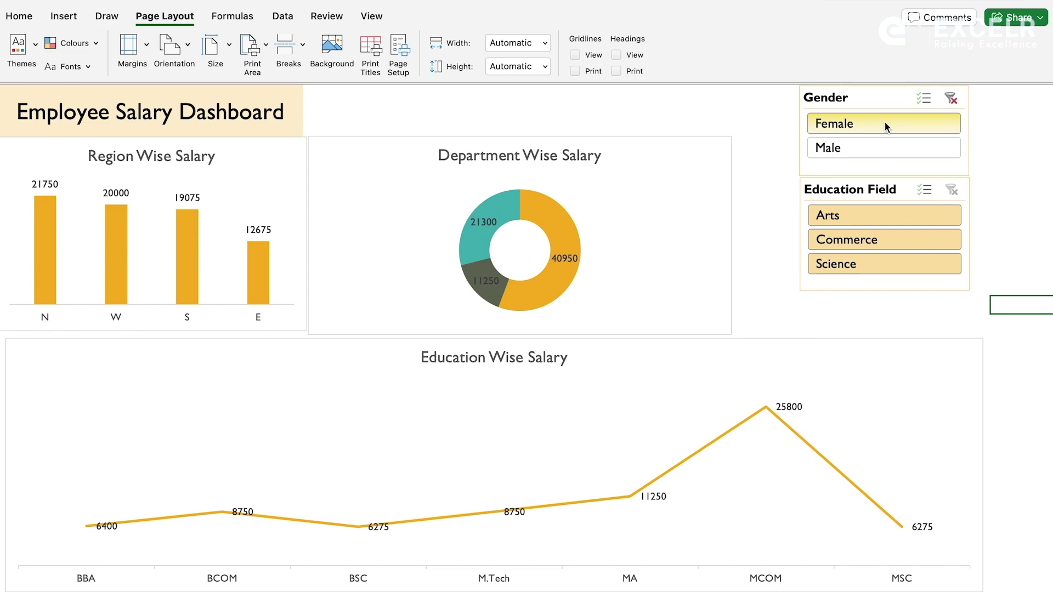
pyautogui.click(882, 141)
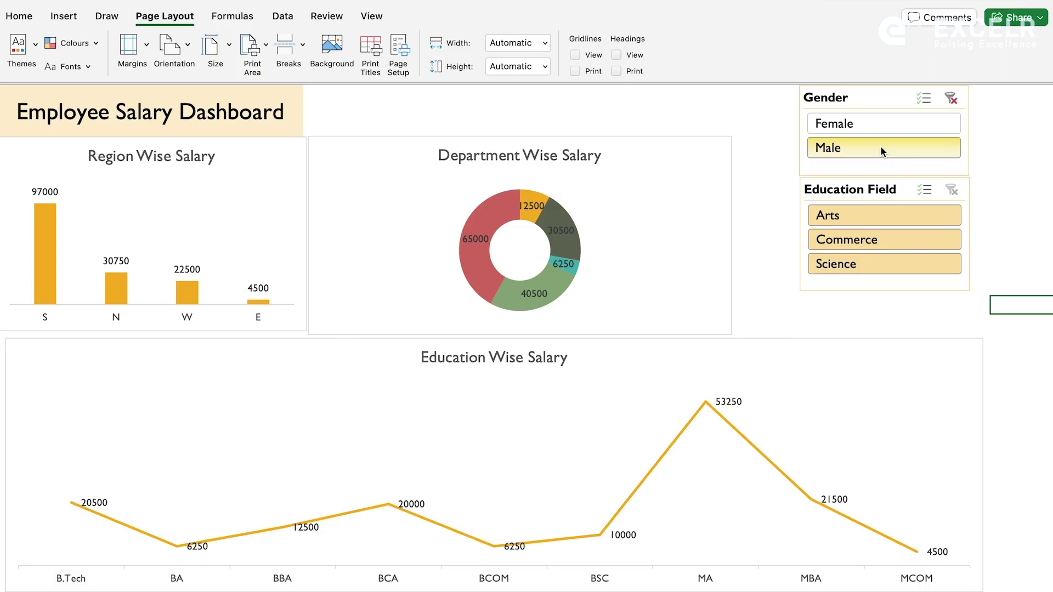
pyautogui.click(953, 103)
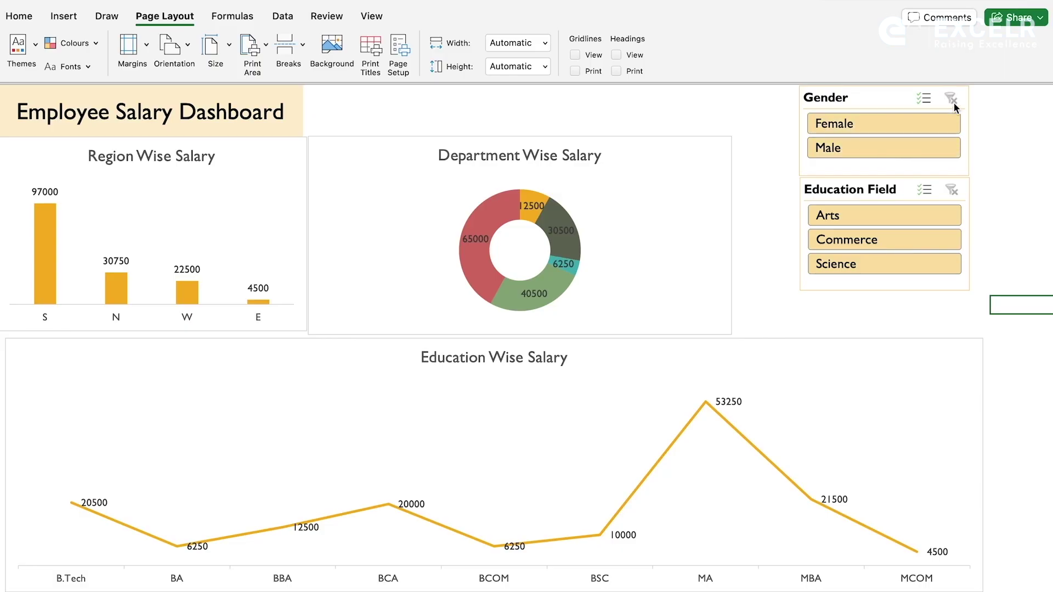
pyautogui.click(843, 216)
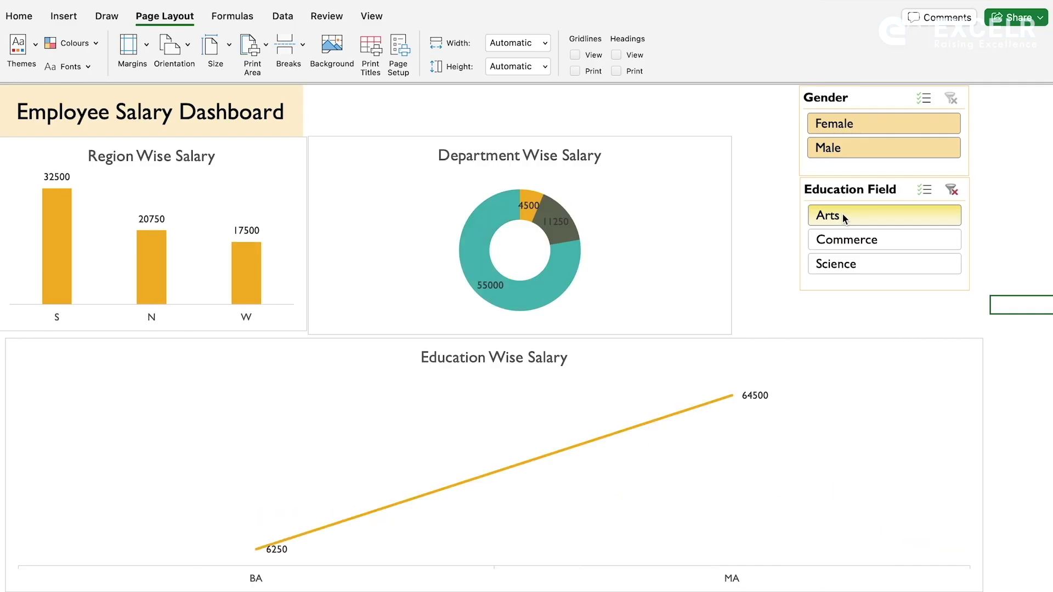
pyautogui.click(847, 240)
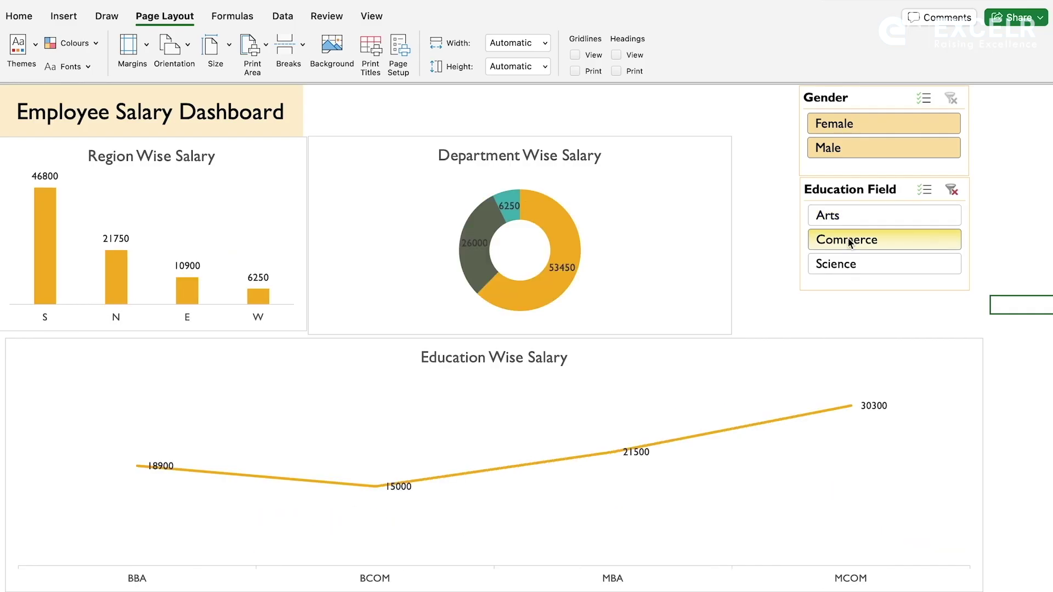
pyautogui.click(845, 264)
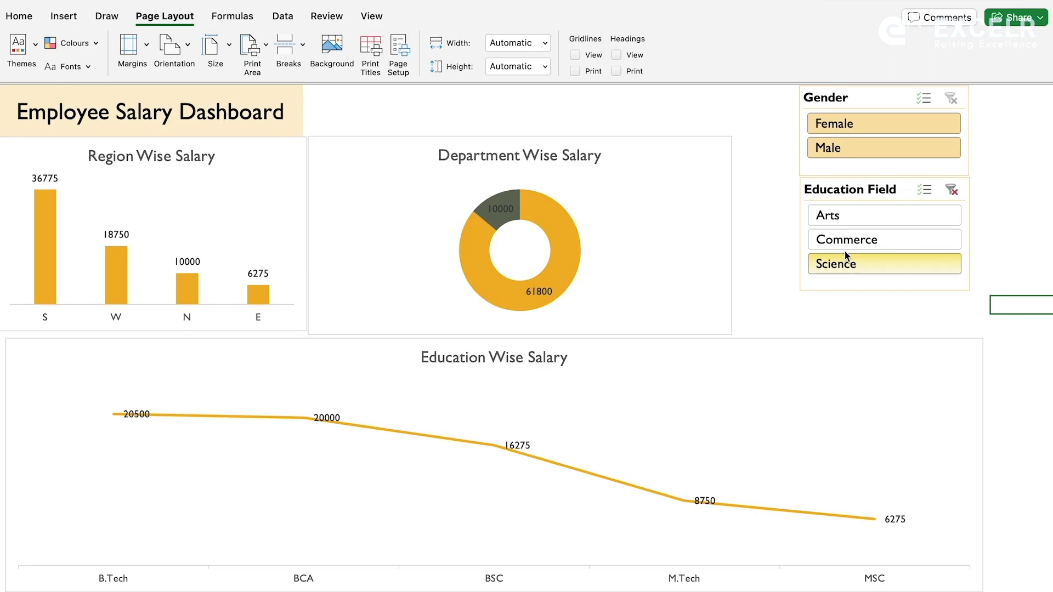
pyautogui.click(952, 191)
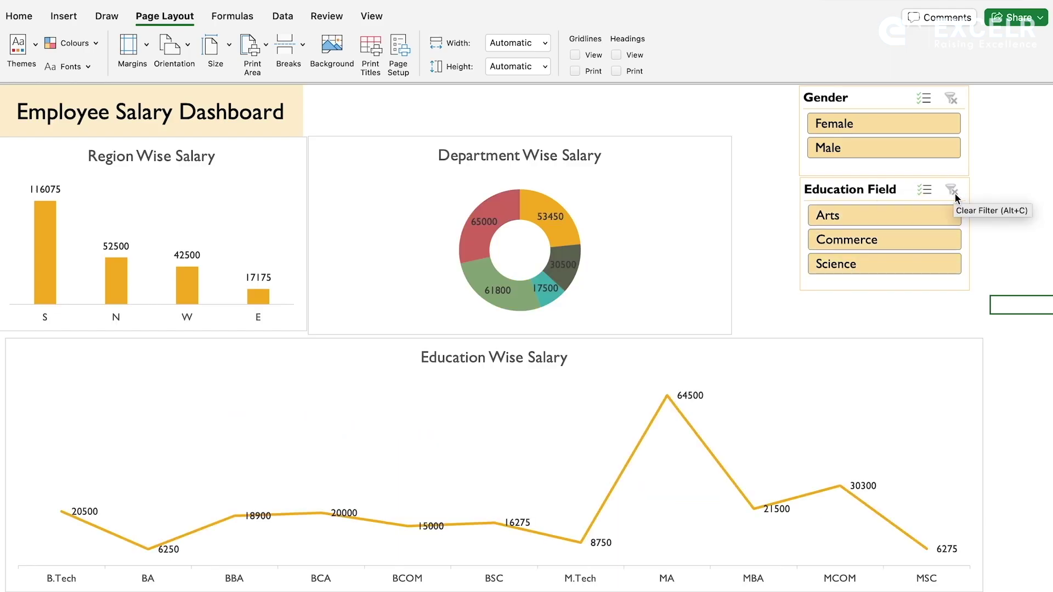
# - Combine Female with Commerce, Arts and Science, clear both filters, and switch to the Education sheet
pyautogui.click(854, 125)
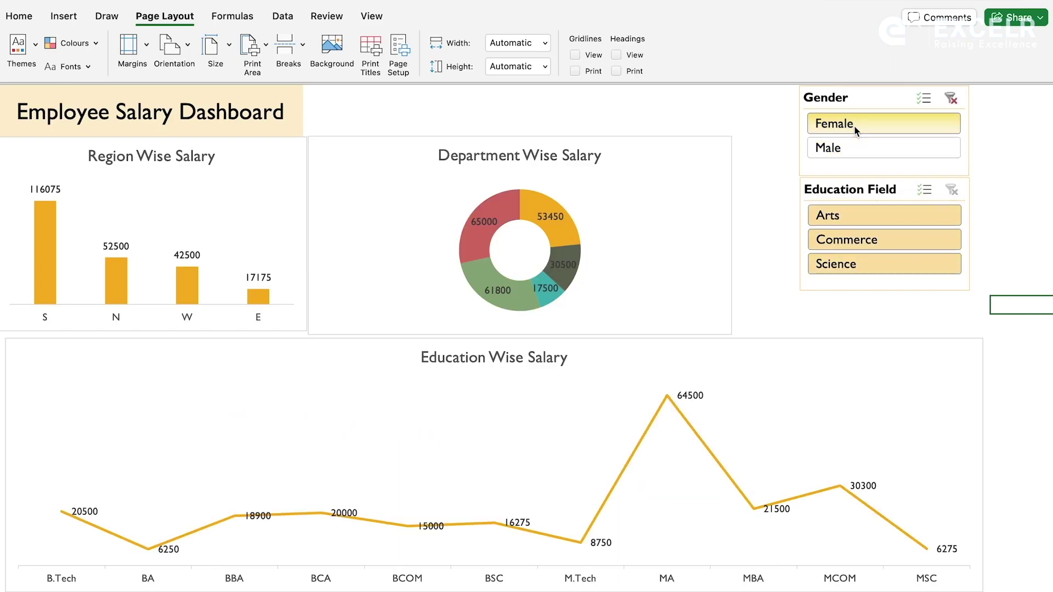
pyautogui.click(853, 242)
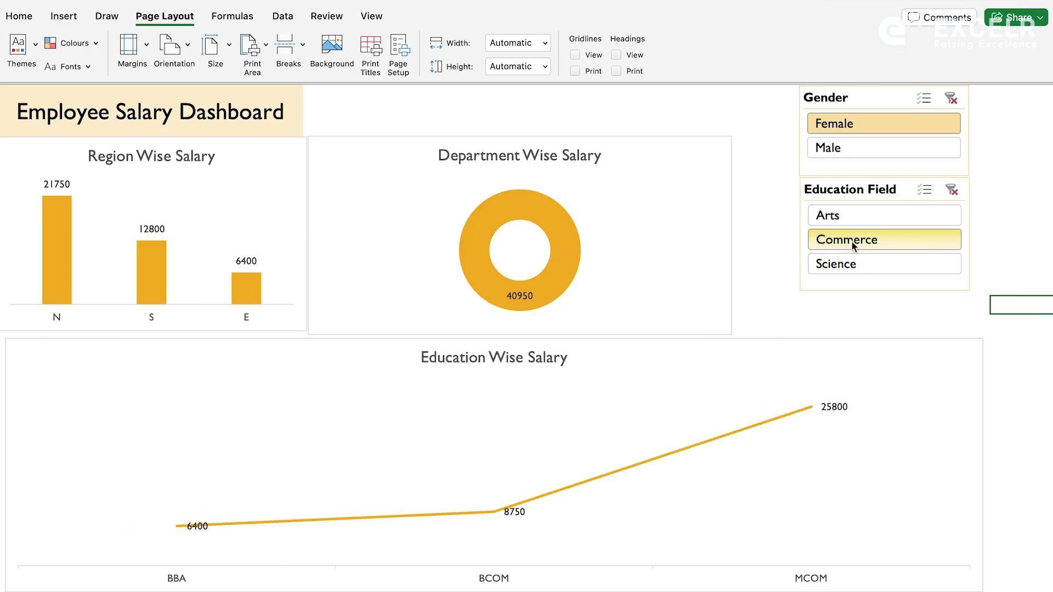
pyautogui.click(869, 222)
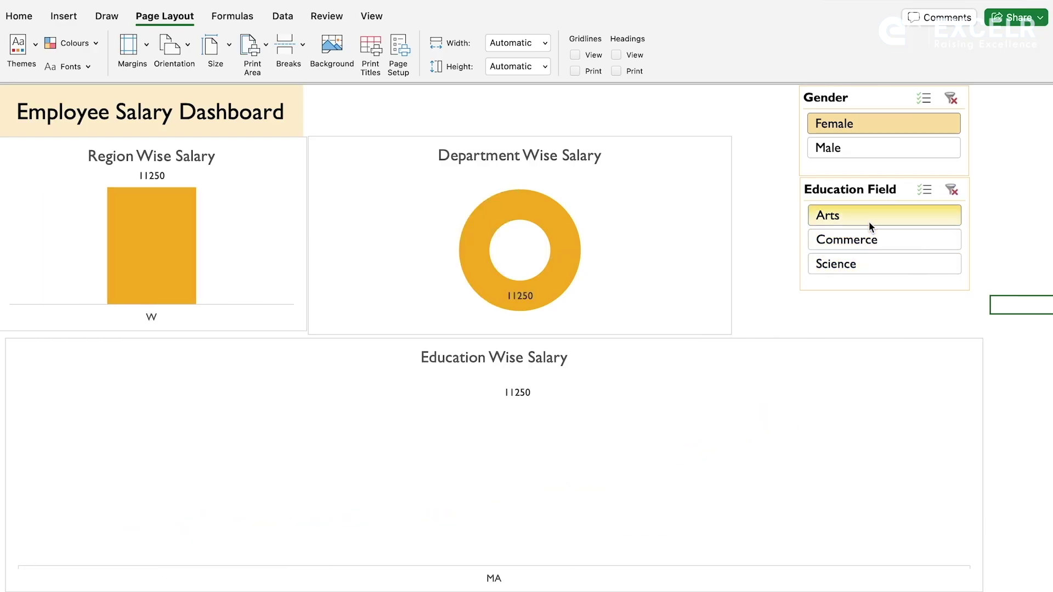
pyautogui.click(850, 264)
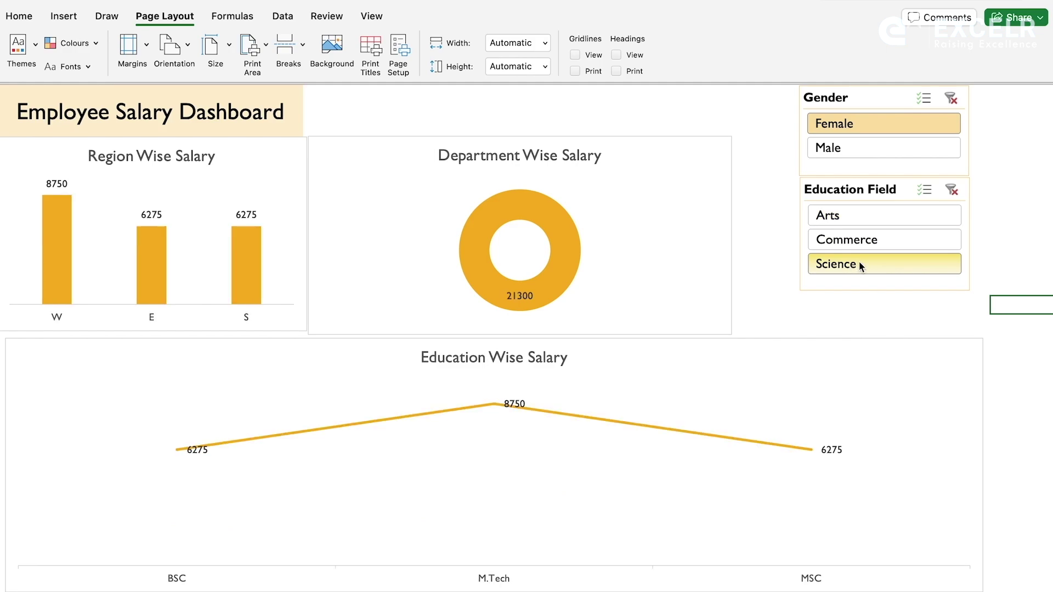
pyautogui.click(953, 189)
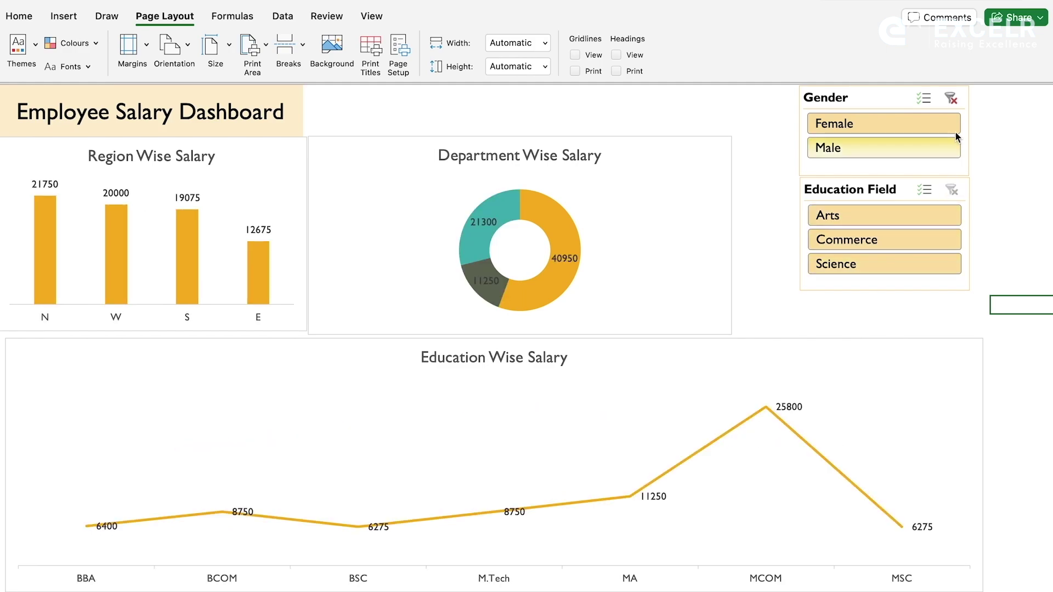
pyautogui.click(950, 99)
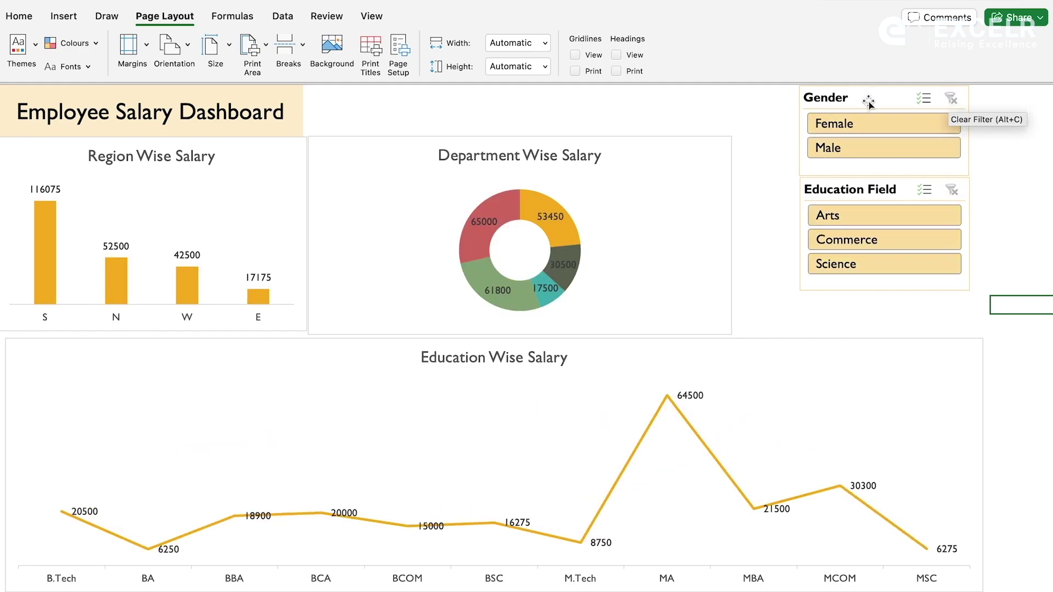
pyautogui.click(1031, 137)
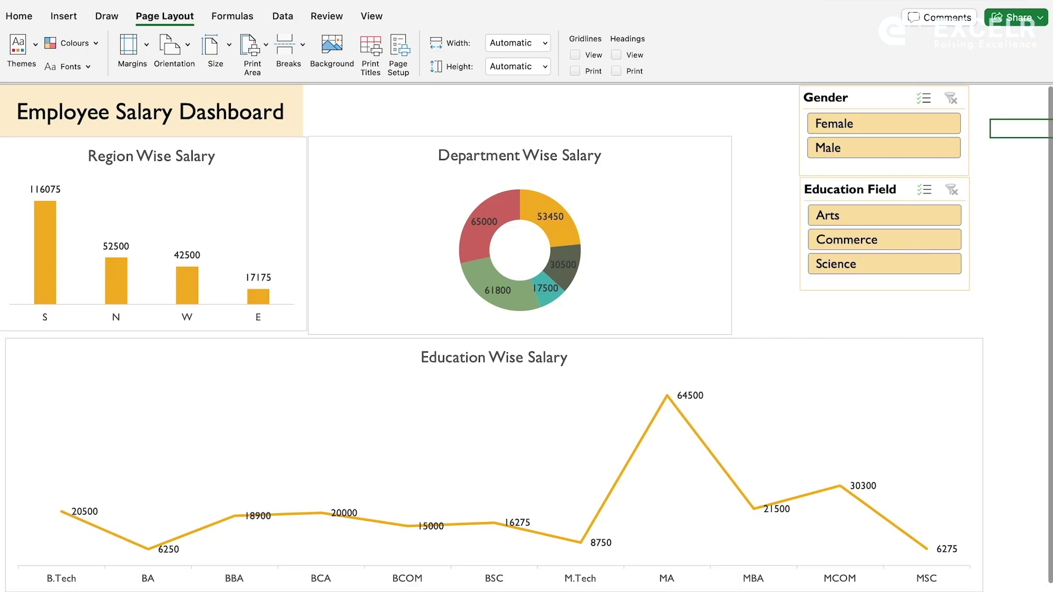
pyautogui.hotkey('ctrl', 'pagedown')
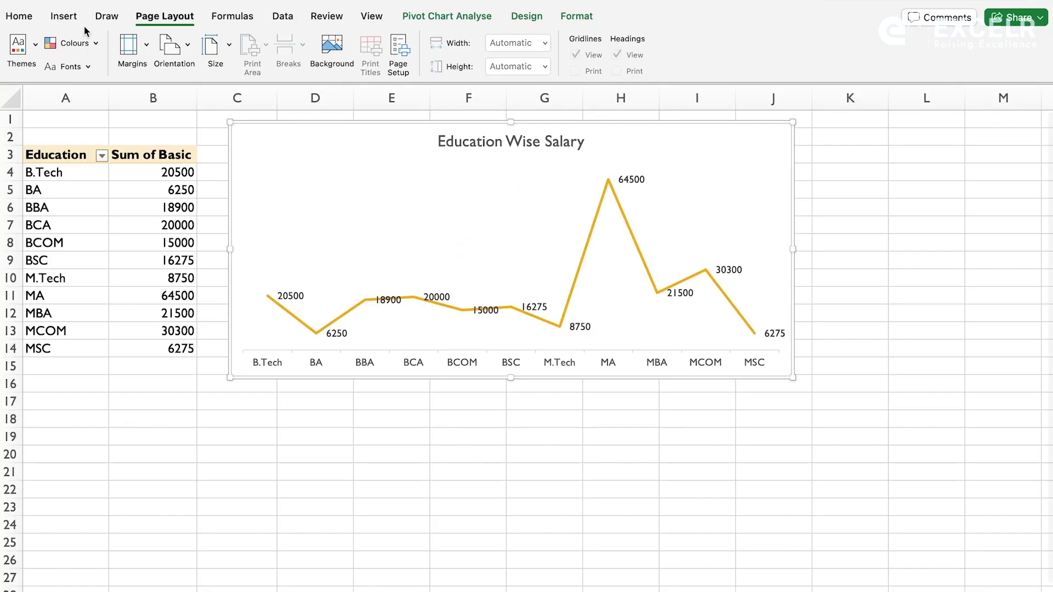
# - Hide the Education pivot sheet via Home > Format > Hide & Unhide > Hide Sheet
pyautogui.click(36, 22)
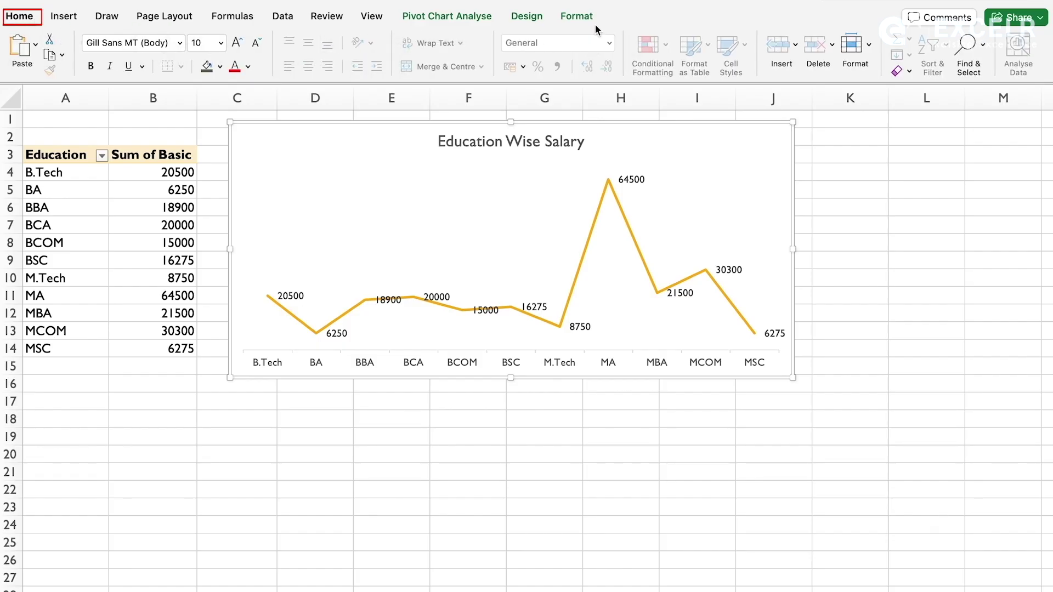
pyautogui.click(870, 49)
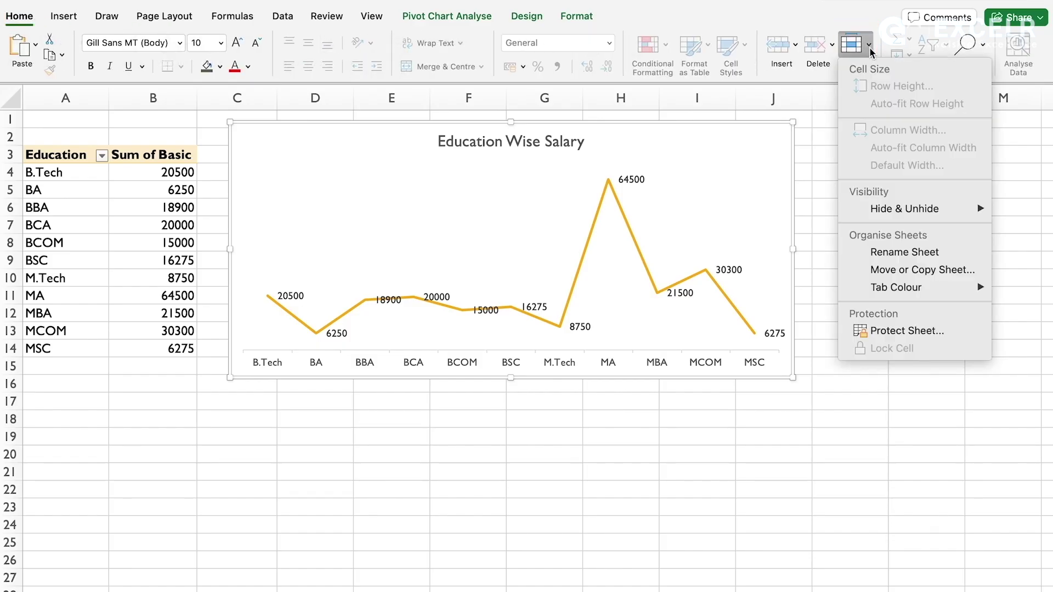
pyautogui.moveTo(906, 204)
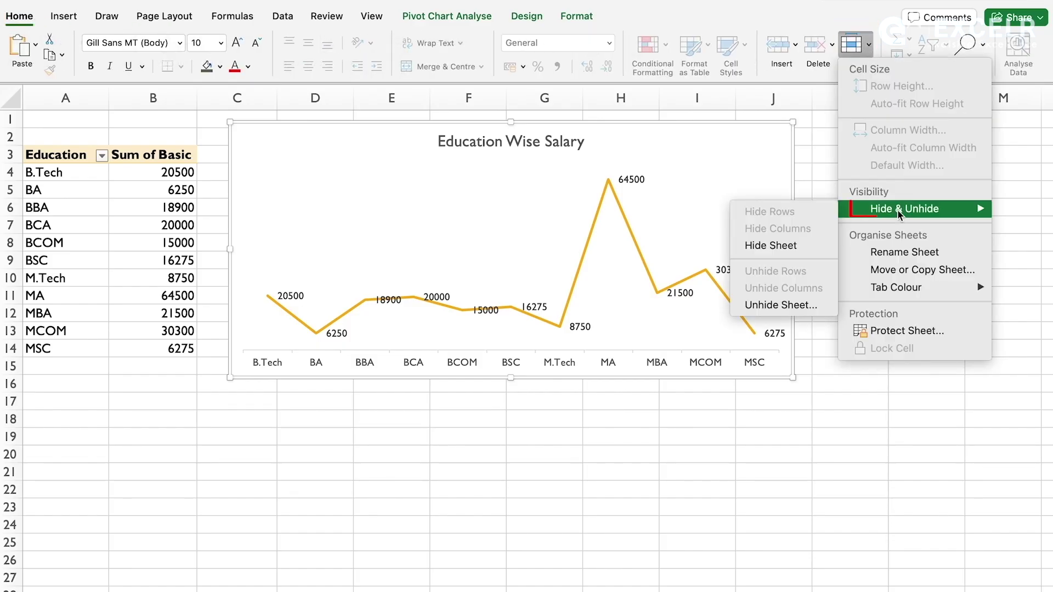
pyautogui.click(794, 241)
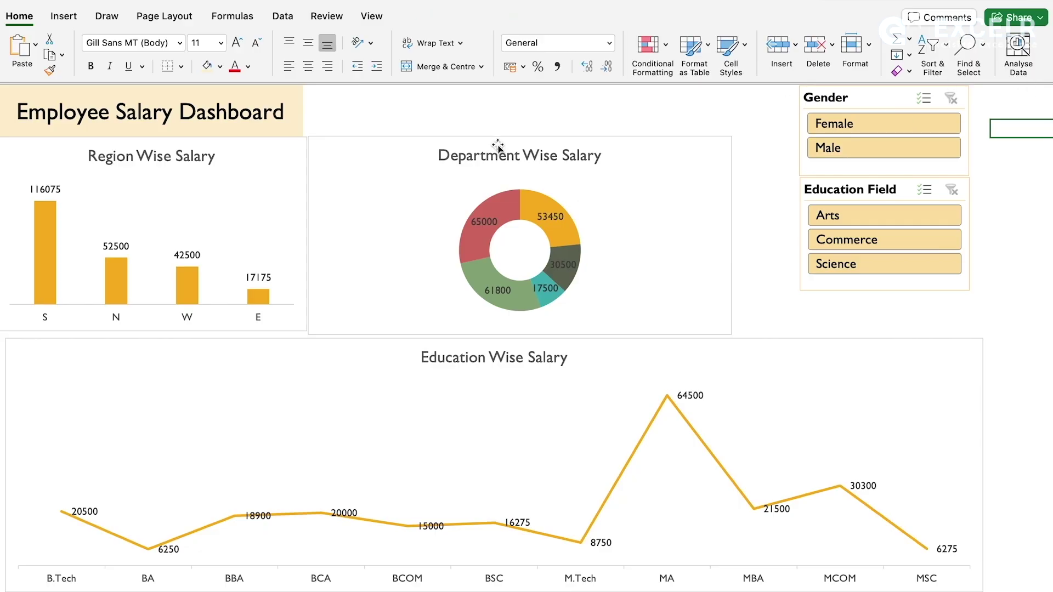
pyautogui.click(327, 17)
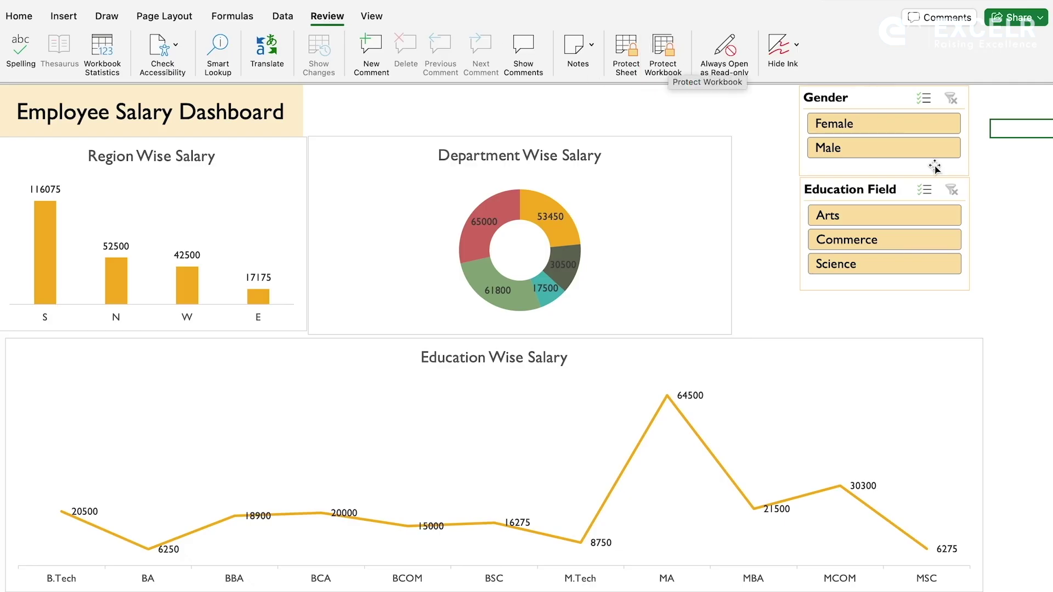
pyautogui.click(1020, 180)
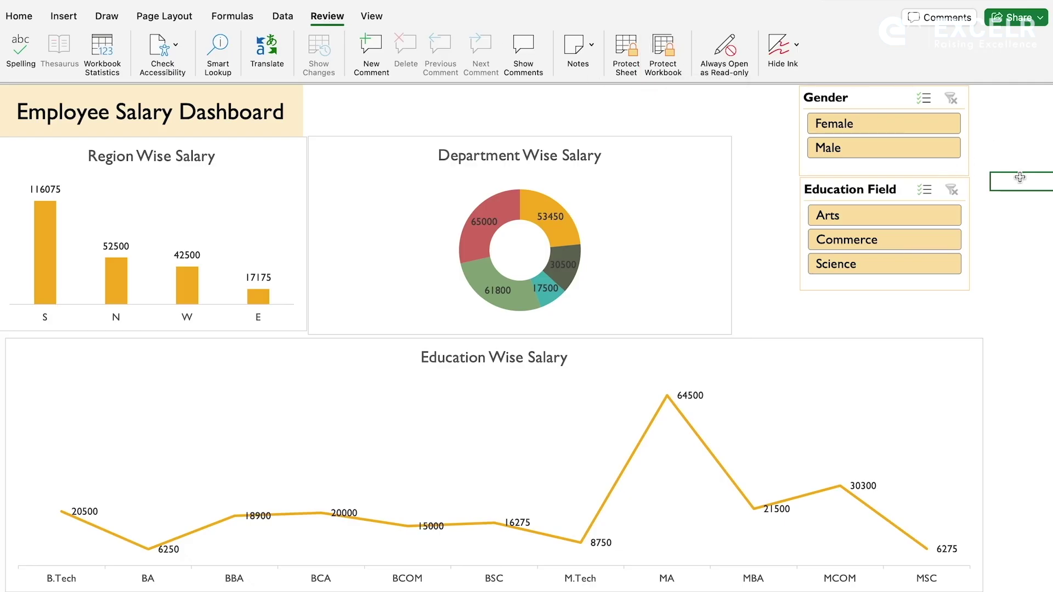
pyautogui.click(1040, 22)
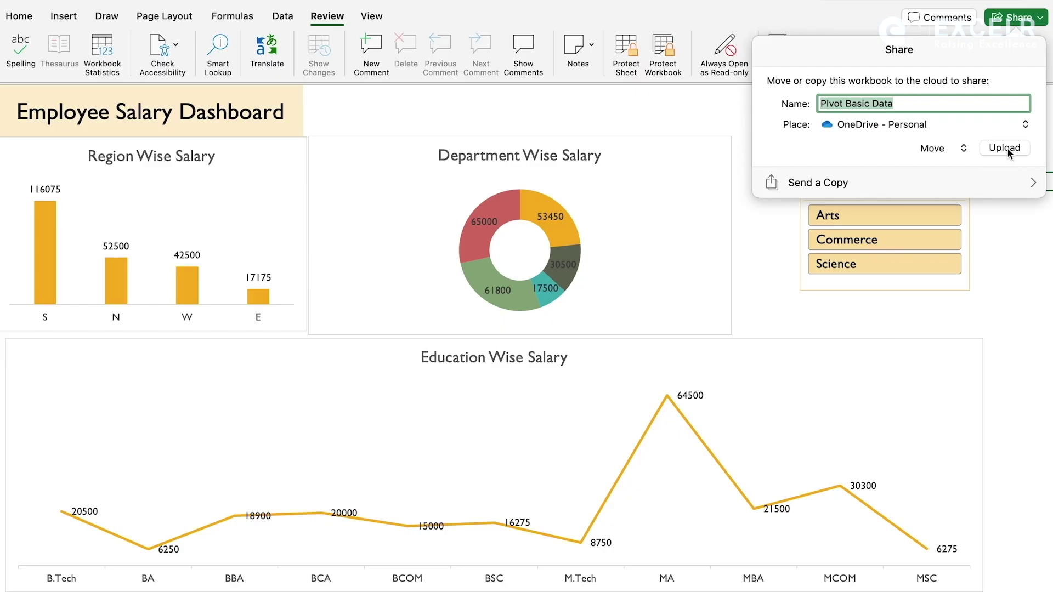
pyautogui.click(1012, 236)
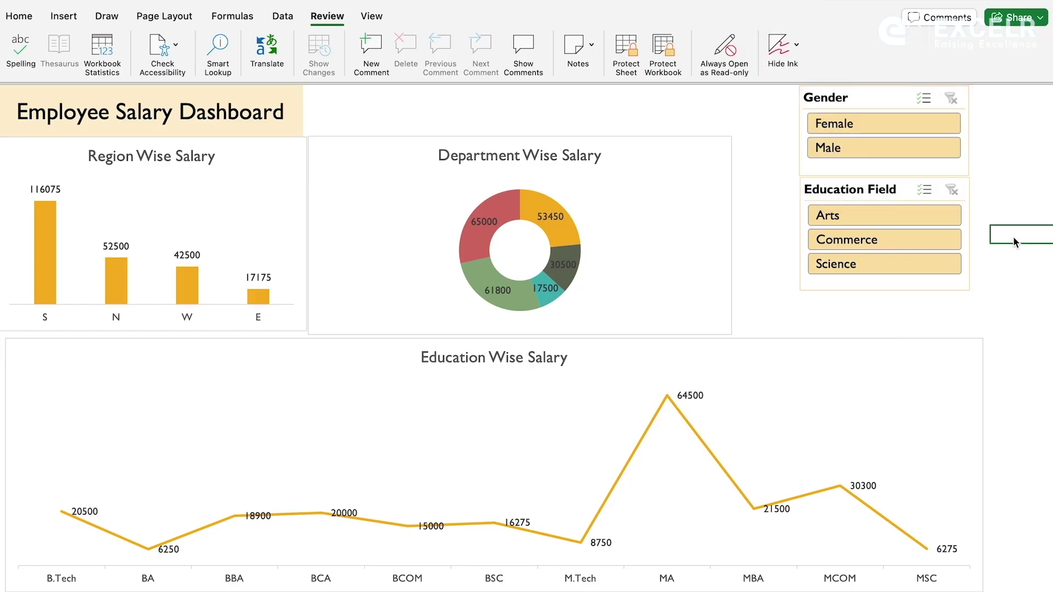